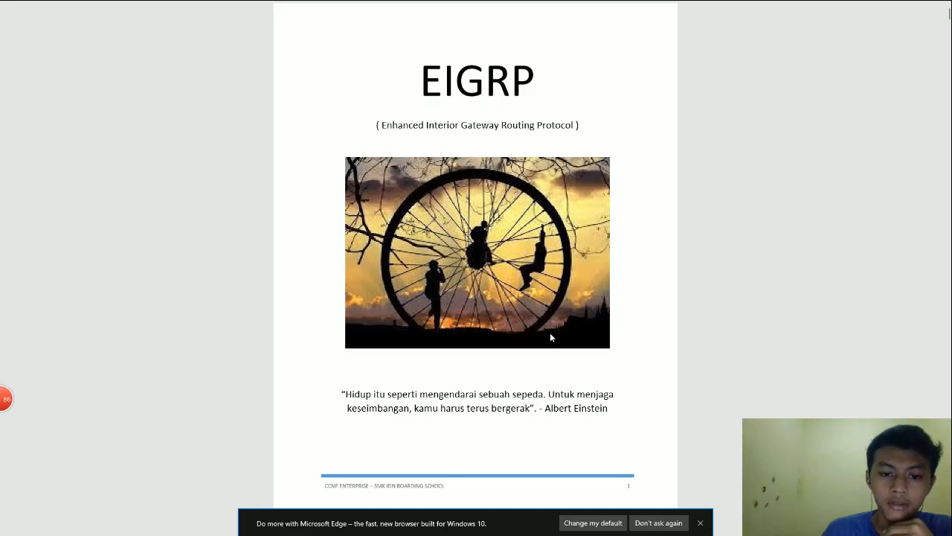
Look through the Lab 1 EIGRP basic configuration page, including its topology and the R1 and R2 command listings.
scroll(550, 333, down, 9)
scroll(556, 340, up, 3)
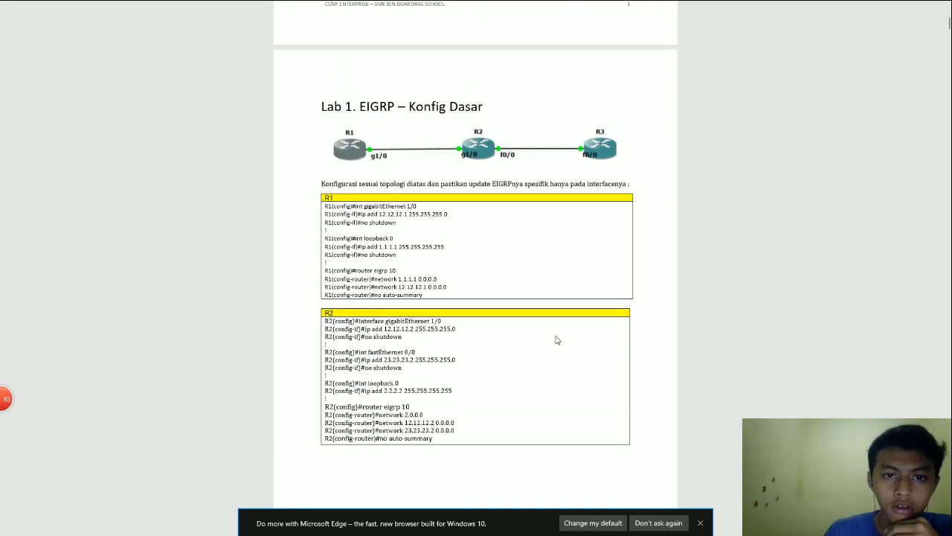
scroll(557, 339, down, 2)
scroll(556, 338, up, 2)
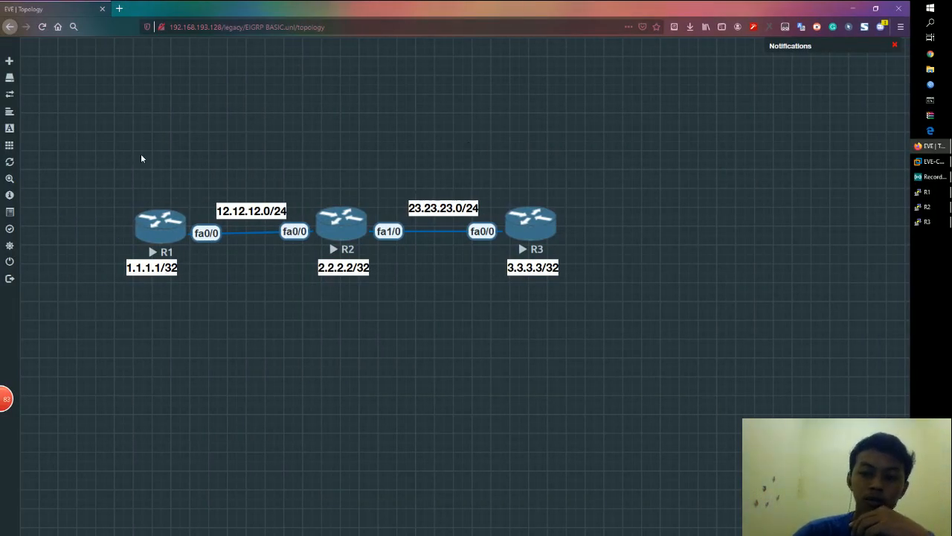
Open the R1 router console, place it over the middle of the topology, and enter privileged EXEC mode.
click(934, 192)
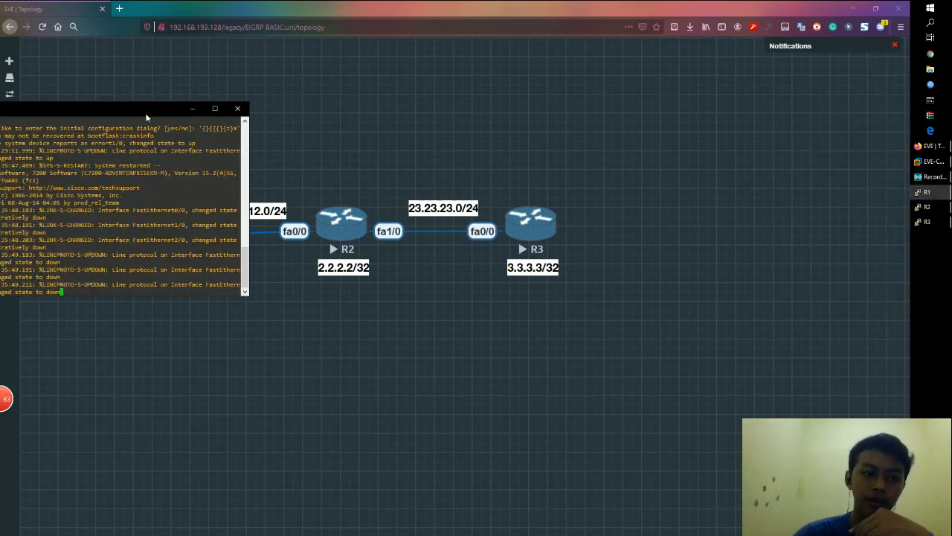
drag(147, 108, 529, 139)
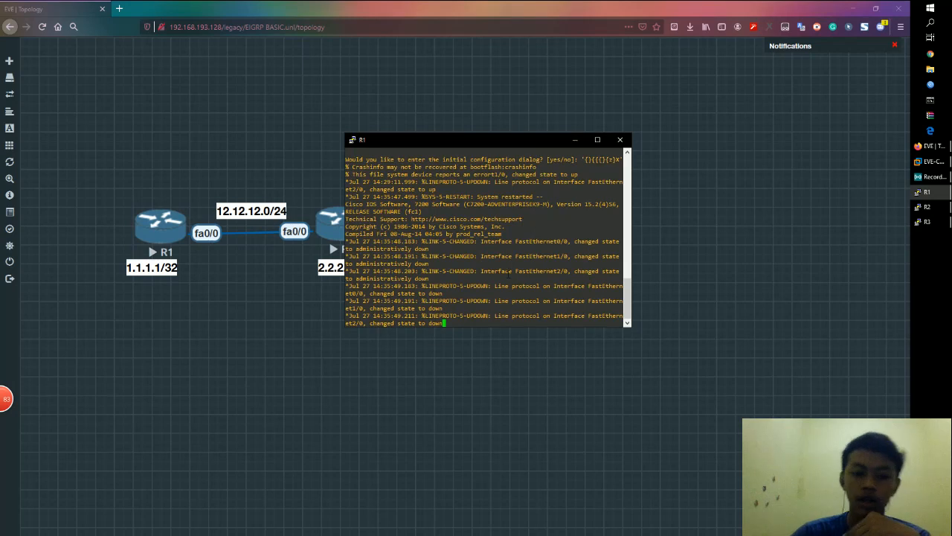
key(Return)
key(Return)
key(Return)
key(Return)
key(Return)
key(Return)
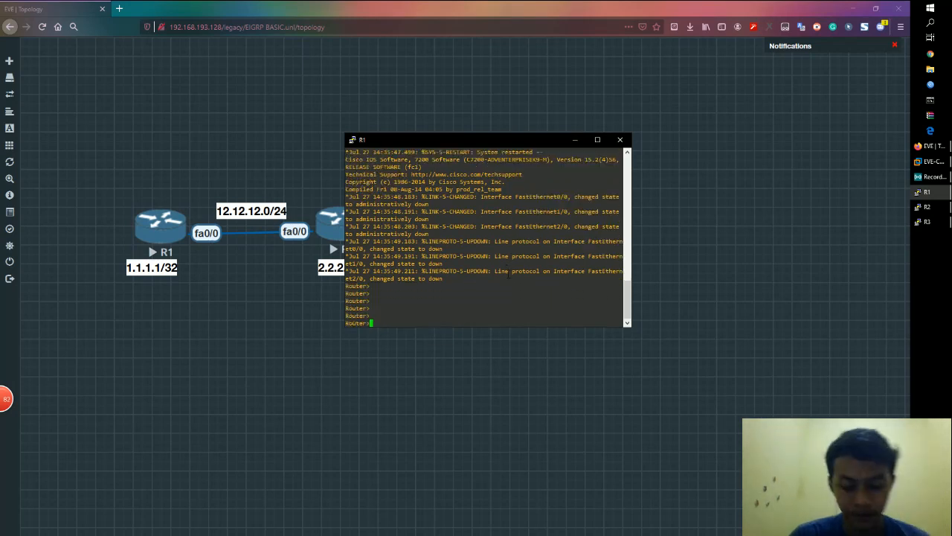
key(Return)
key(Return)
key(Return)
text(en)
key(Return)
key(Return)
key(Return)
key(Return)
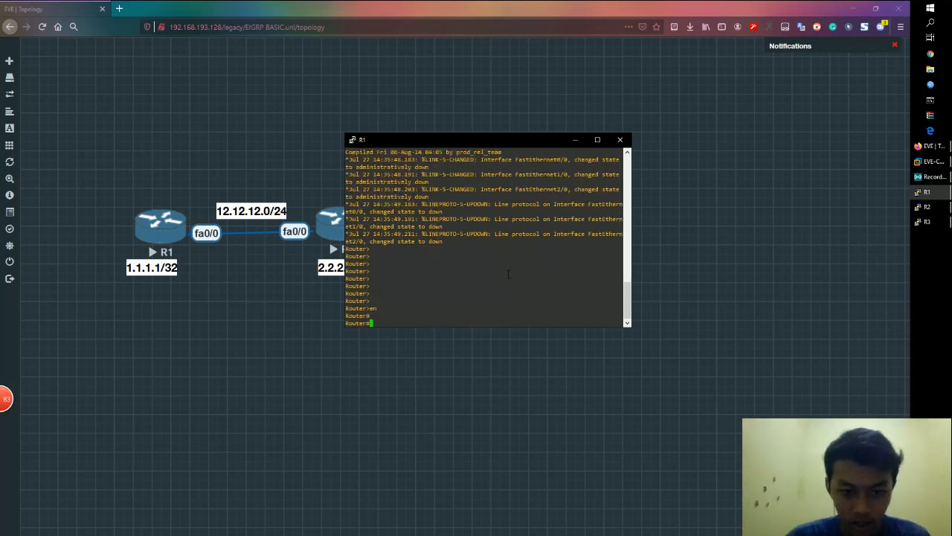
Enter global configuration mode on the first router and set its hostname to R1.
text(conf)
key(Return)
key(Return)
key(Return)
key(Return)
text(ho R1)
key(Return)
key(Return)
key(Return)
key(Return)
key(Return)
key(Return)
key(Return)
key(Return)
key(Return)
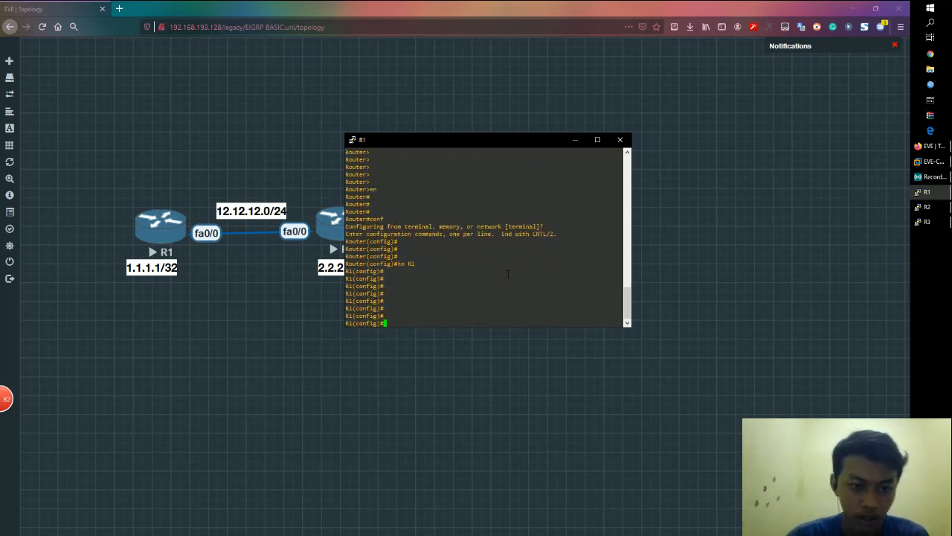
Assign IP address 12.12.12.1 with mask 255.255.255.0 to interface f0/0 on R1.
text(int f0/0)
key(Return)
key(Return)
key(Return)
key(Return)
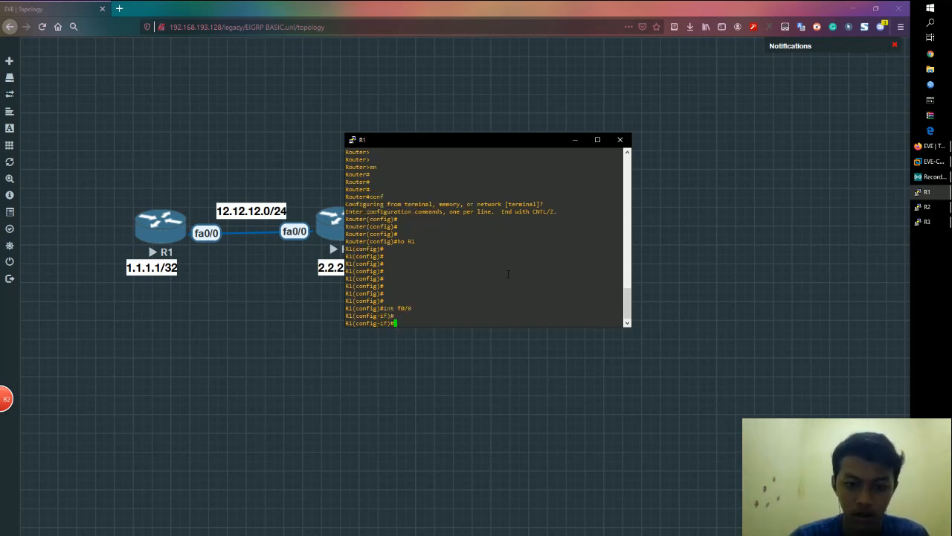
text(ip ad 12)
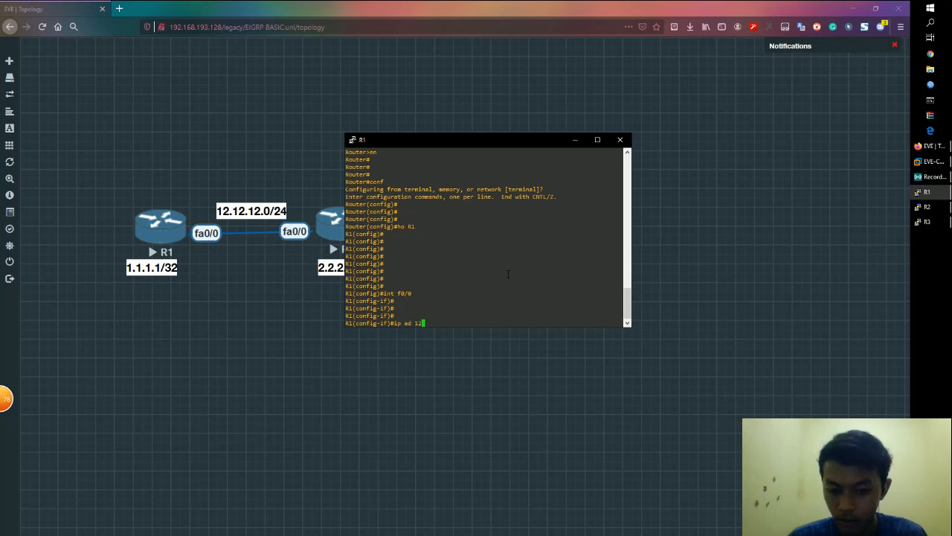
text(.12.12.1 255)
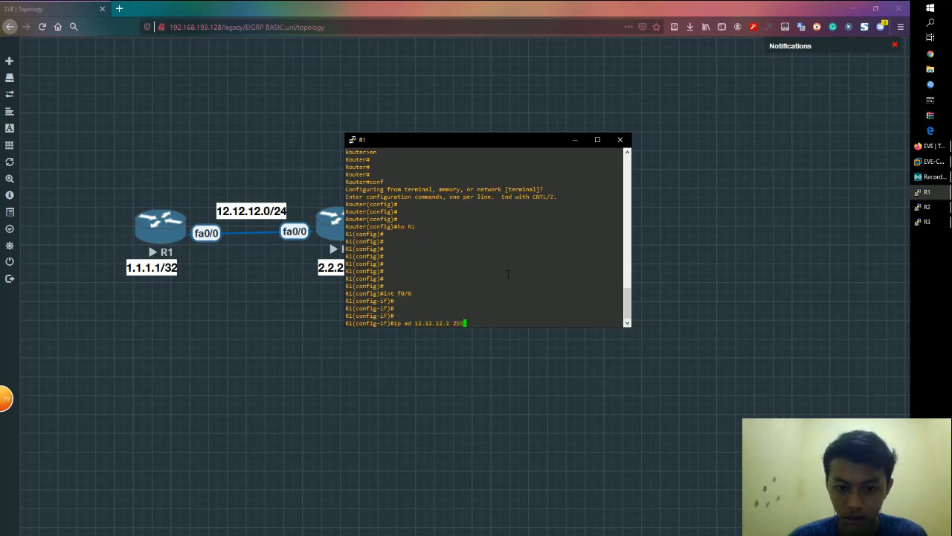
text(.255.255.0)
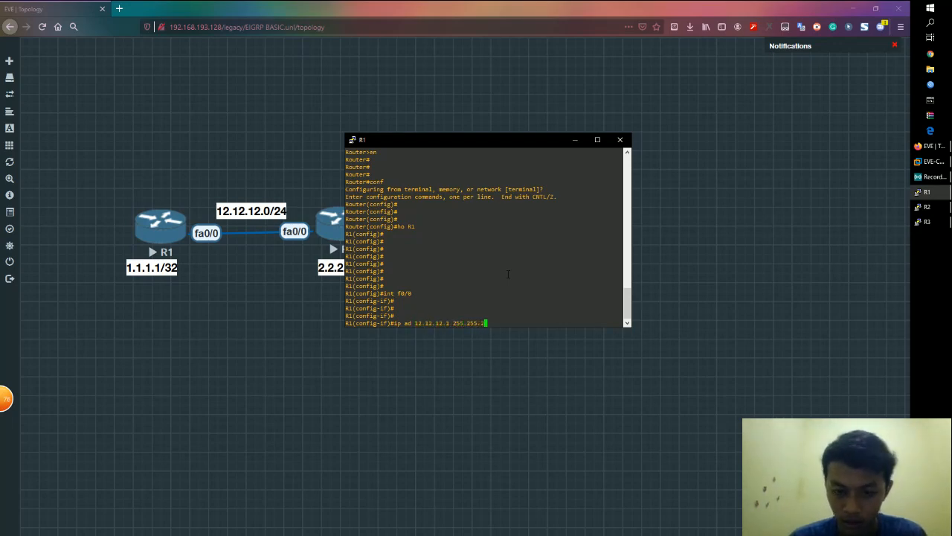
key(Return)
key(Return)
key(Return)
Enable interface f0/0 on R1 with the no shutdown command.
text(no sh)
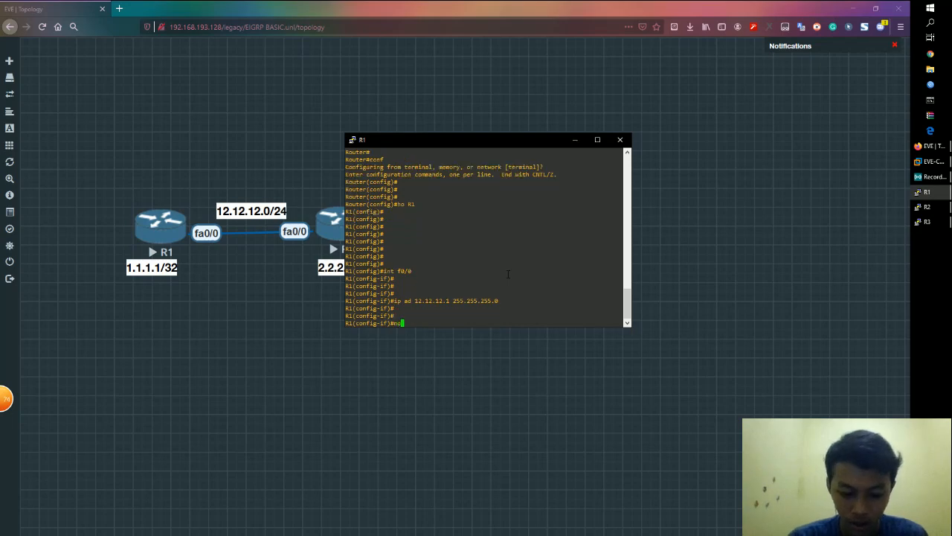
key(Return)
key(Return)
key(Return)
key(Return)
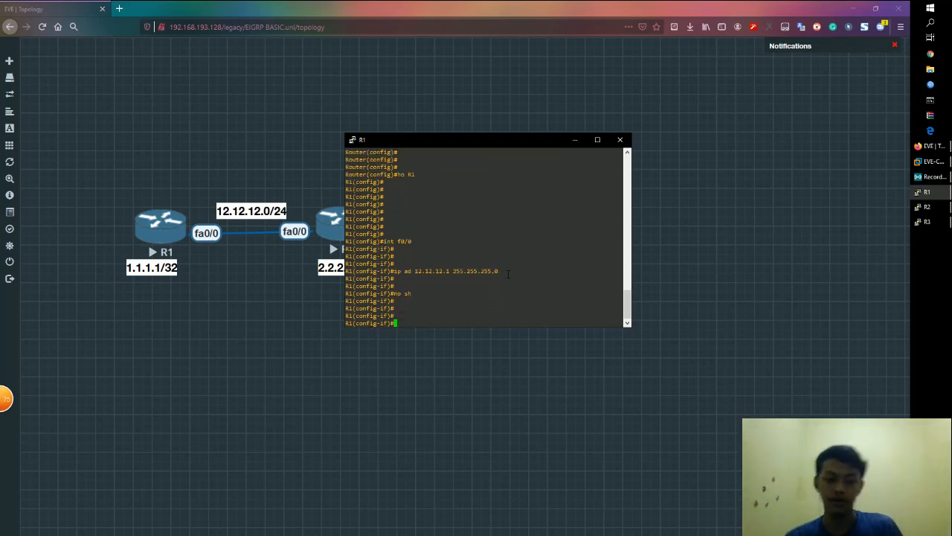
key(Return)
key(Return)
key(Return)
key(Return)
key(Return)
key(Return)
key(Return)
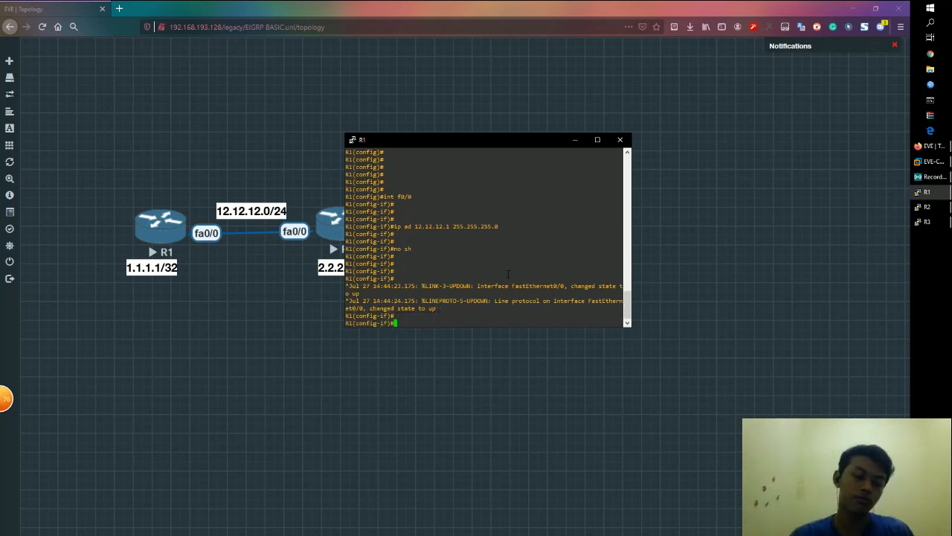
key(Return)
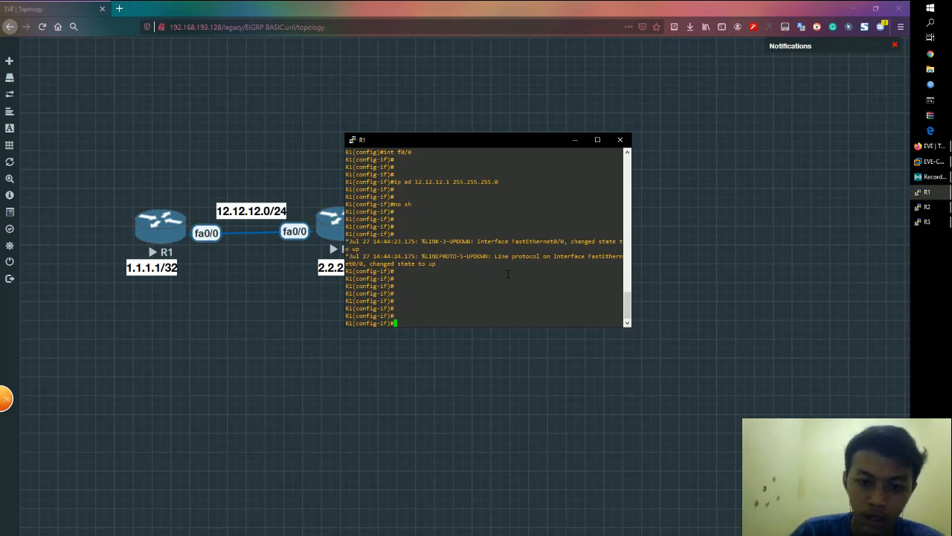
Create loopback interface lo0 on R1 and assign it IP address 1.1.1.1 with mask 255.255.255.255.
text(int lo0)
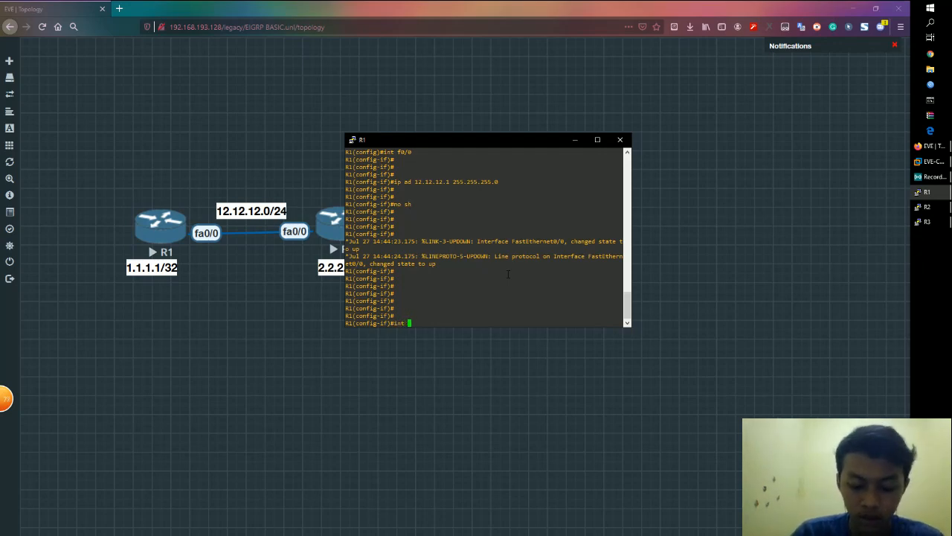
key(Return)
key(Return)
key(Return)
key(Return)
key(Return)
key(Return)
key(Return)
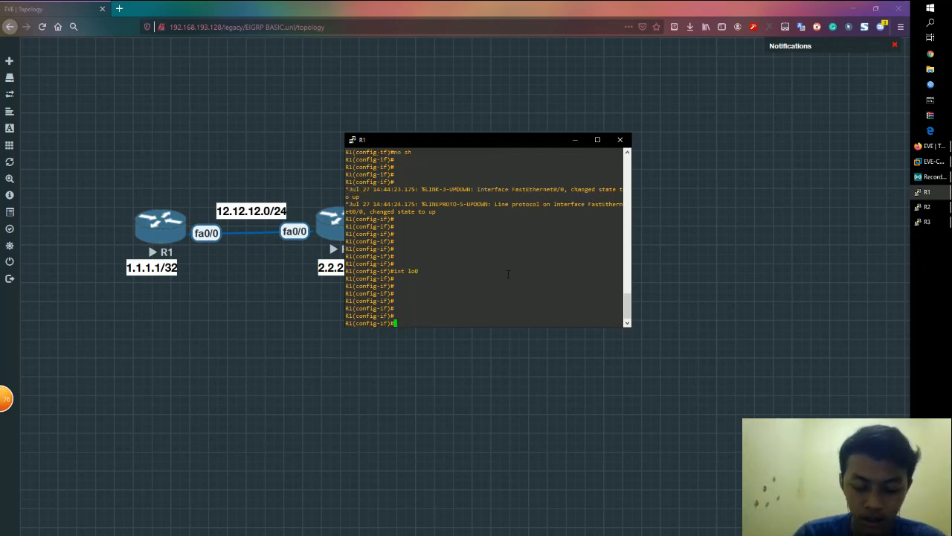
text(ip ad 1.)
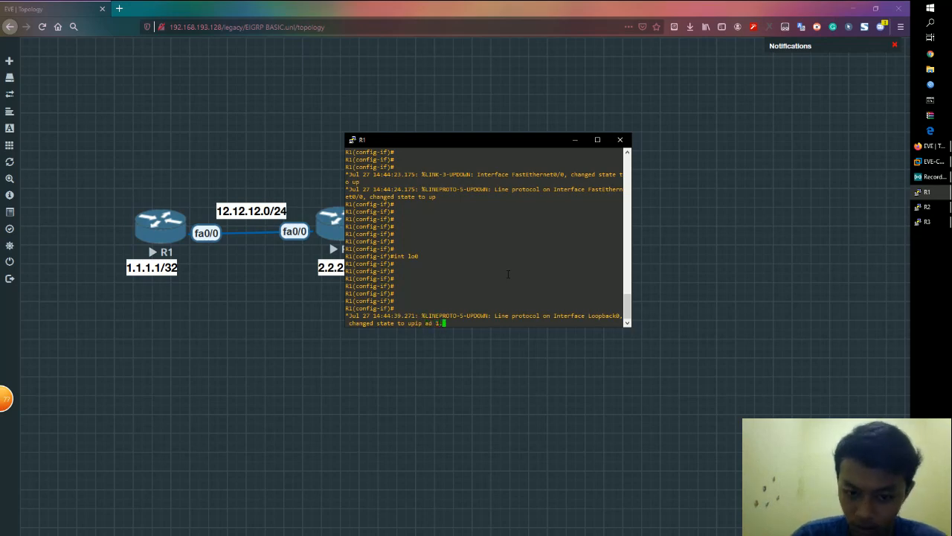
text(1.1.1 255)
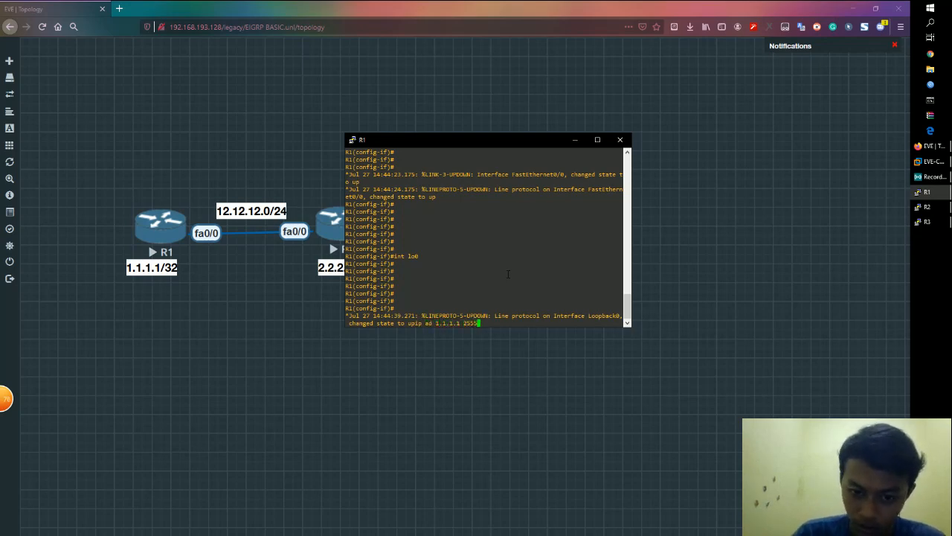
text(.2)
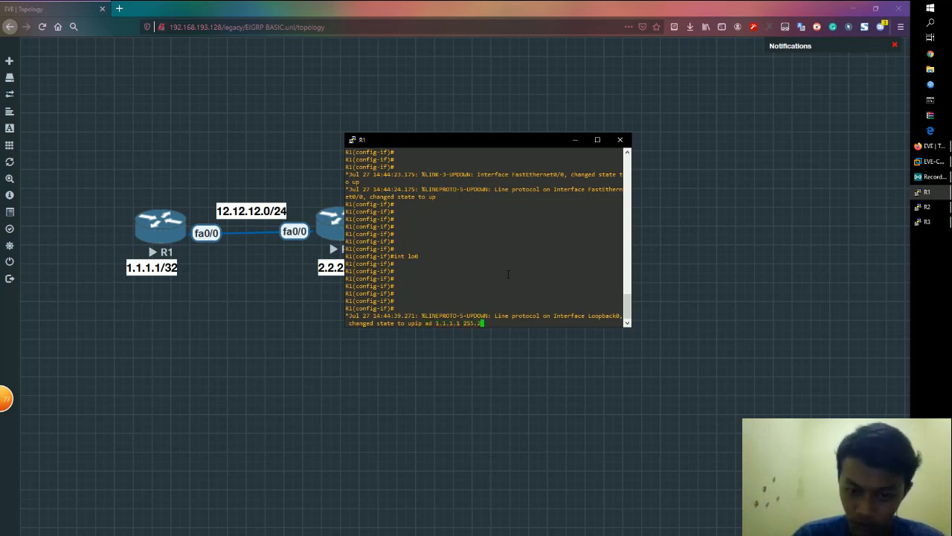
text(55.255.255)
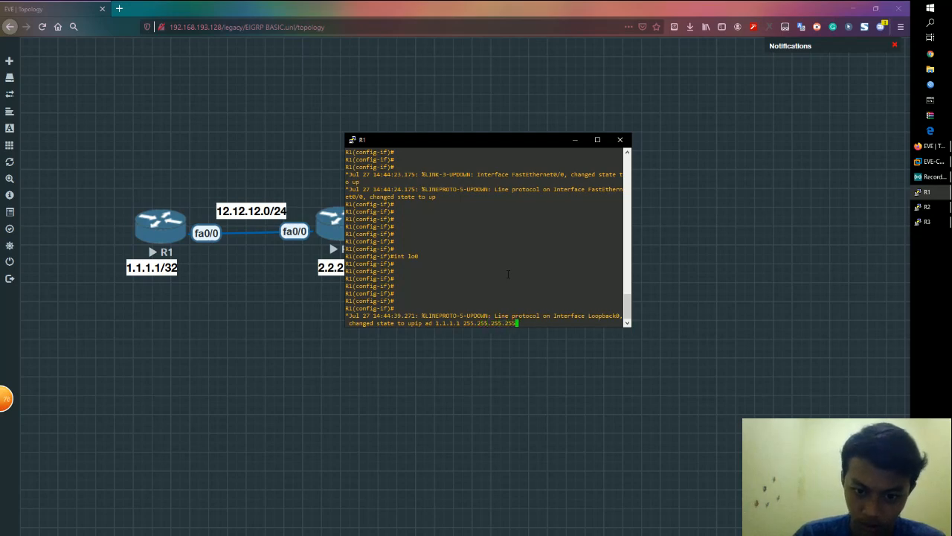
key(Return)
key(Return)
key(Return)
key(Return)
key(Return)
key(Return)
key(Return)
key(Return)
key(Return)
key(Return)
key(Return)
key(Return)
key(Return)
key(Return)
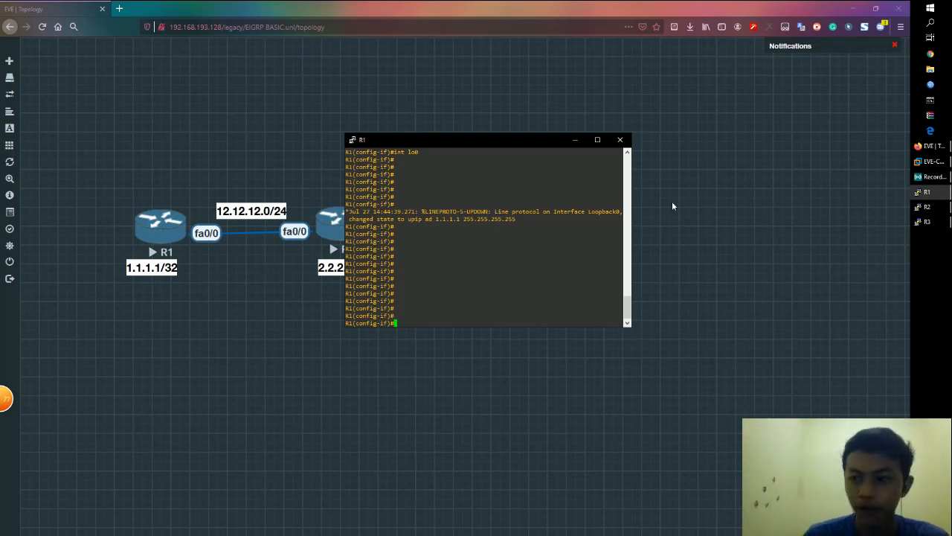
Minimize the R1 console, open the R2 console over the topology's far side, and answer no to its initial configuration dialog.
click(576, 140)
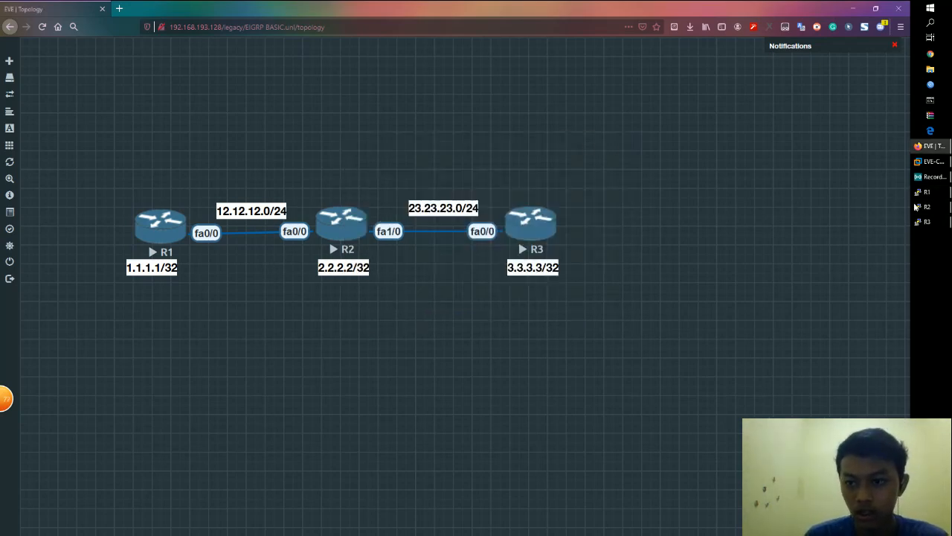
click(924, 207)
drag(328, 140, 736, 116)
text(no)
key(Return)
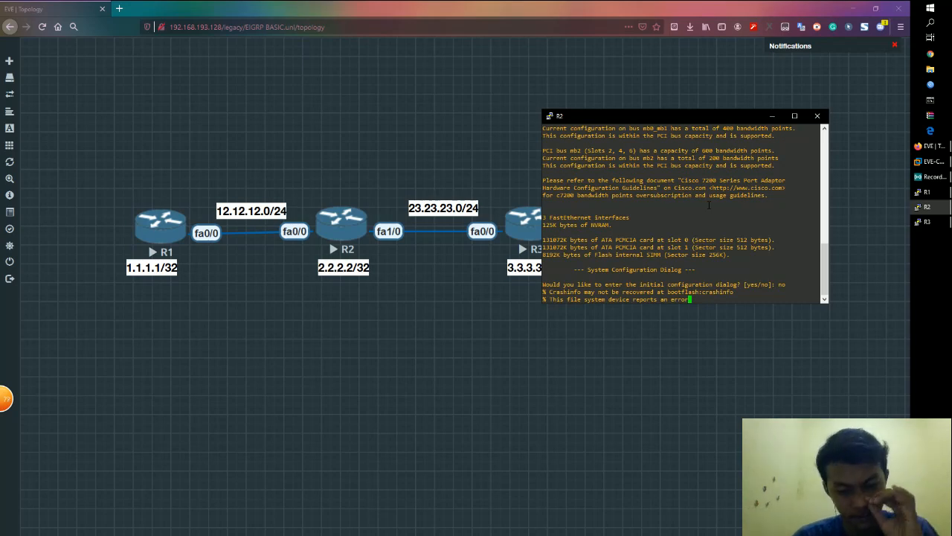
Open the R3 console, clear the stray characters, answer no to the initial configuration dialog, and minimize the console.
click(922, 222)
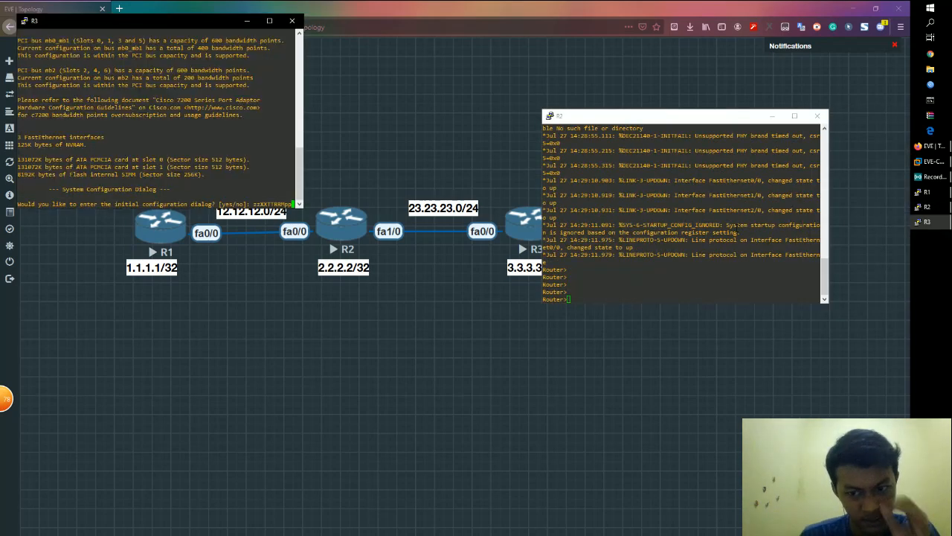
key(BackSpace)
key(BackSpace)
key(BackSpace)
key(BackSpace)
key(BackSpace)
key(BackSpace)
key(BackSpace)
key(BackSpace)
key(BackSpace)
key(BackSpace)
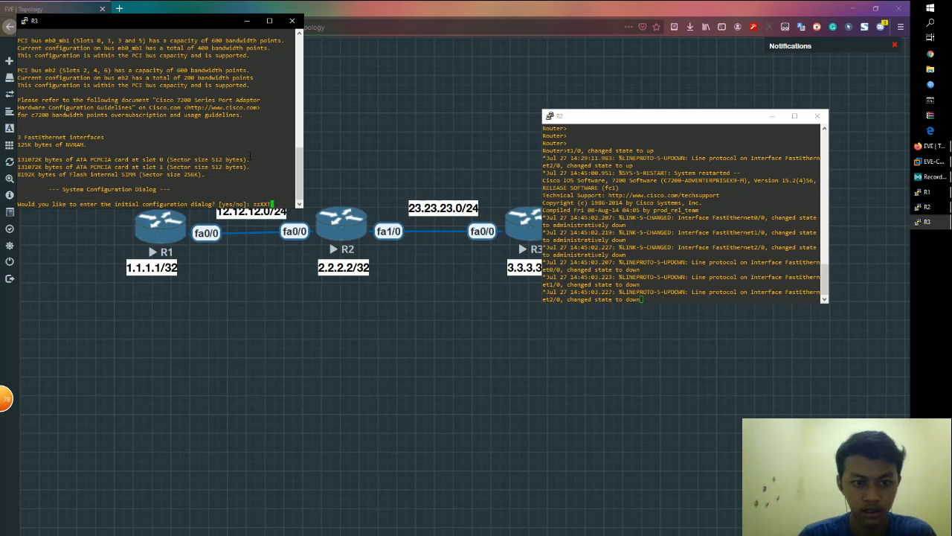
text(no)
key(Return)
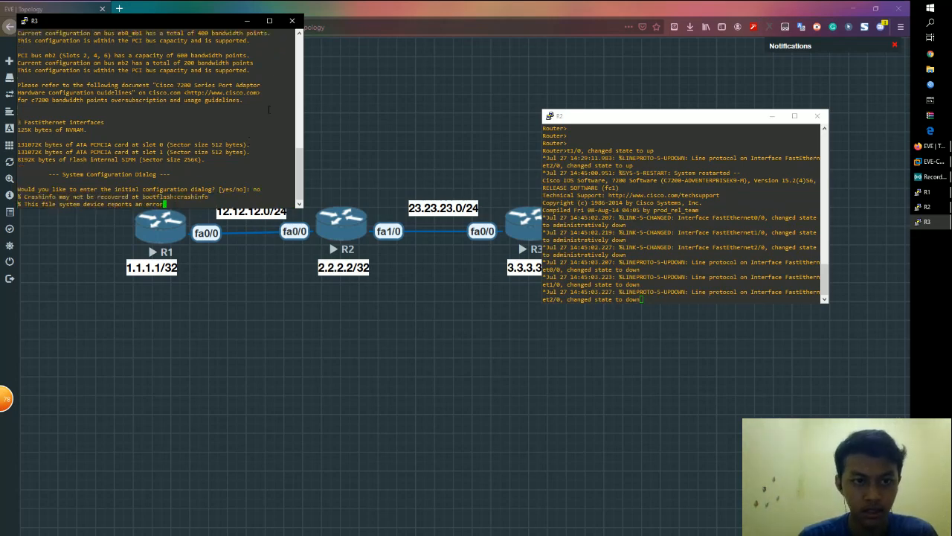
click(248, 21)
Enter privileged EXEC mode in the R2 router console.
key(Return)
key(Return)
key(Return)
key(Return)
key(Return)
key(Return)
key(Return)
key(Return)
key(Return)
key(Return)
text(en)
key(Return)
key(Return)
key(Return)
key(Return)
Enter global configuration mode on the second router and set its hostname to R2.
text(conf)
key(Return)
key(Return)
key(Return)
key(Return)
key(Return)
key(Return)
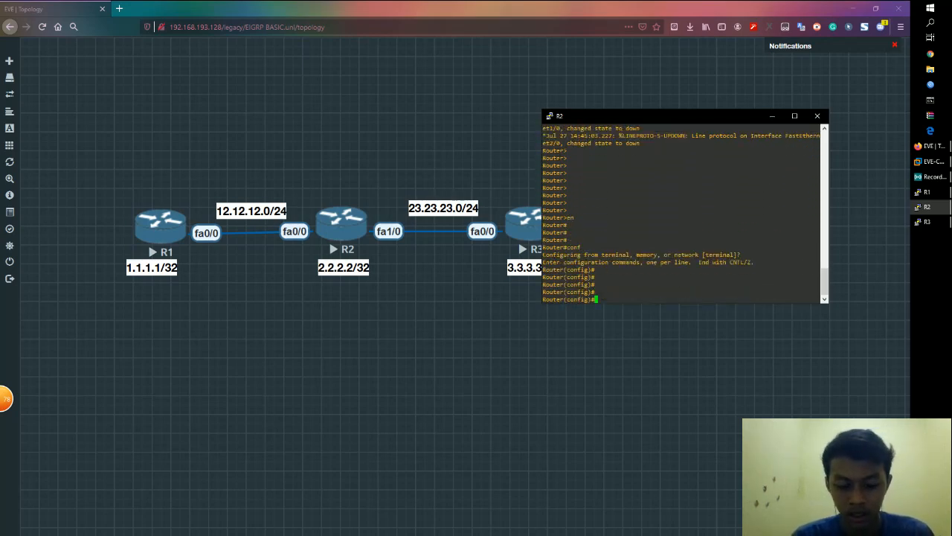
text(ho R2)
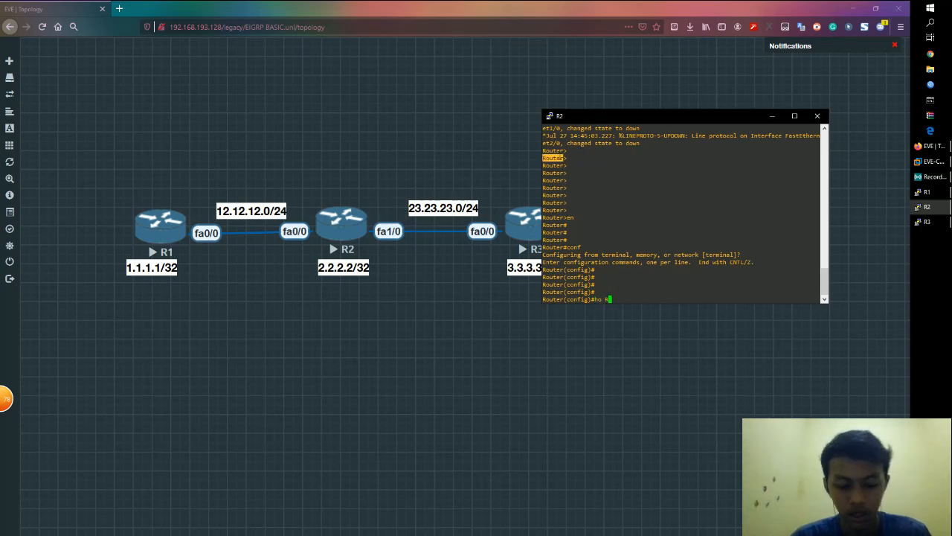
key(Return)
key(Return)
key(Return)
key(Return)
key(Return)
key(Return)
key(Return)
key(Return)
key(Return)
Assign IP address 12.12.12.2 with mask 255.255.255.0 to interface f0/0 on R2.
text(int f0/0)
key(Return)
key(Return)
key(Return)
key(Return)
text(ip ad 12.121)
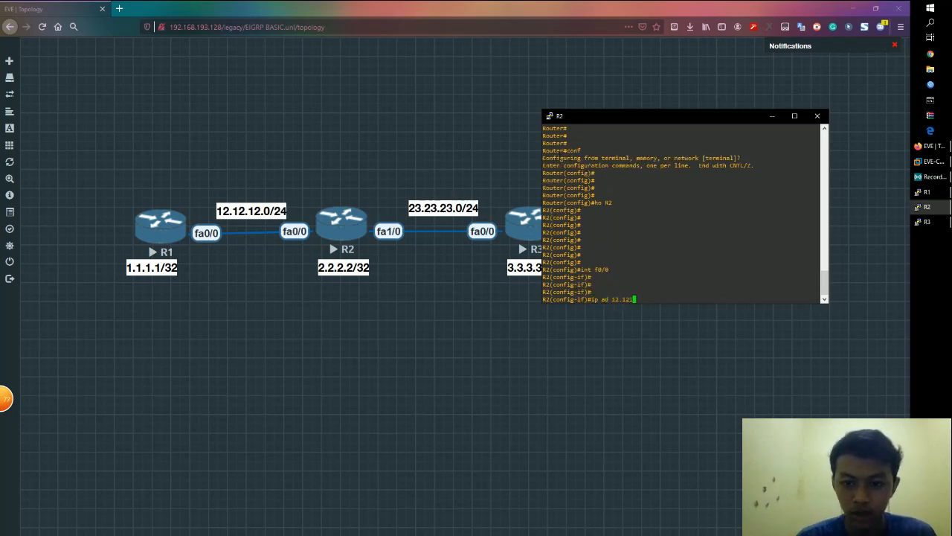
text(..12.2 2)
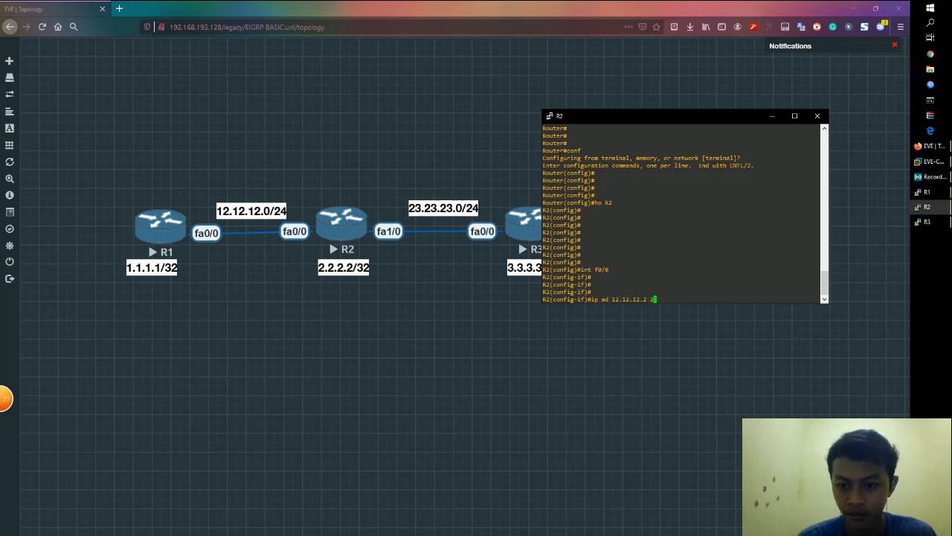
text(55.255.255.255)
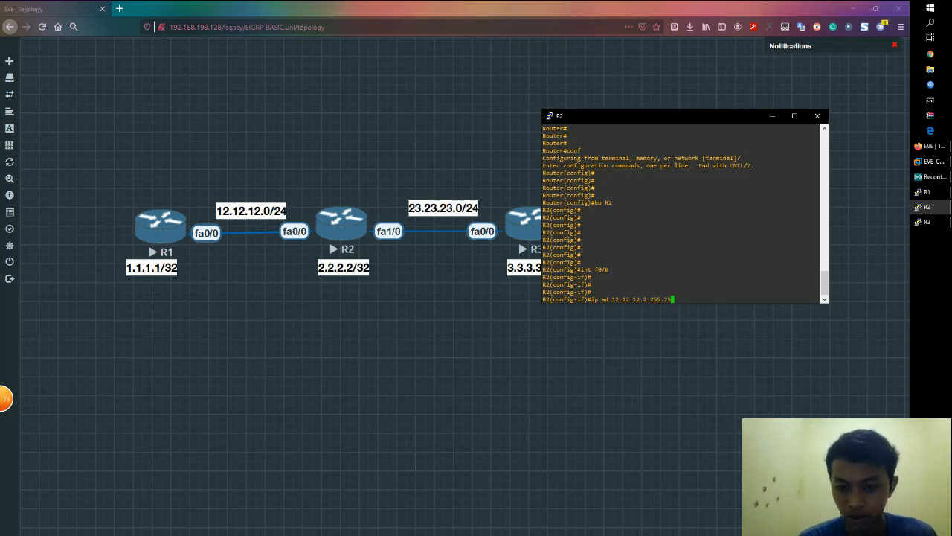
key(BackSpace)
key(BackSpace)
key(BackSpace)
key(Return)
key(Return)
key(Return)
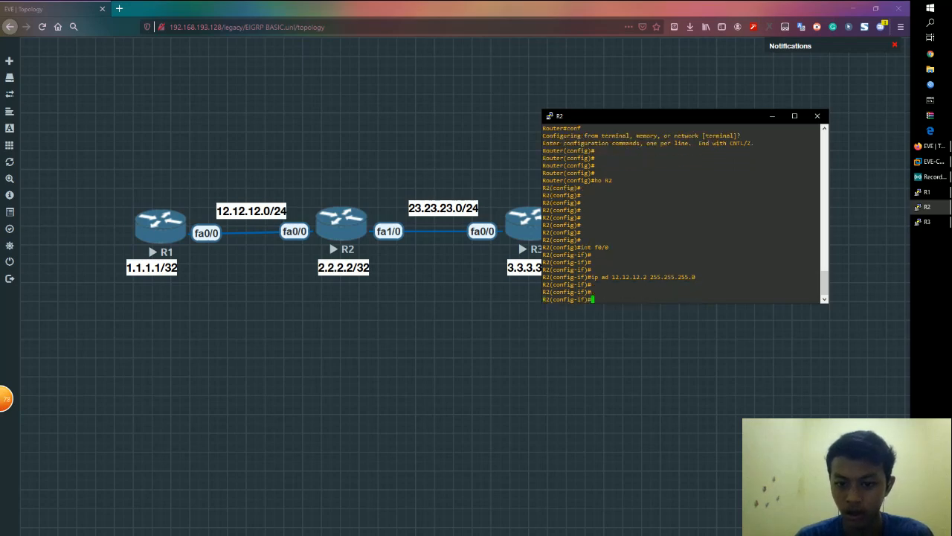
Enable interface f0/0 on R2 with no shutdown and highlight its link status message in the console.
text(no sh)
key(Return)
key(Return)
key(Return)
key(Return)
key(Return)
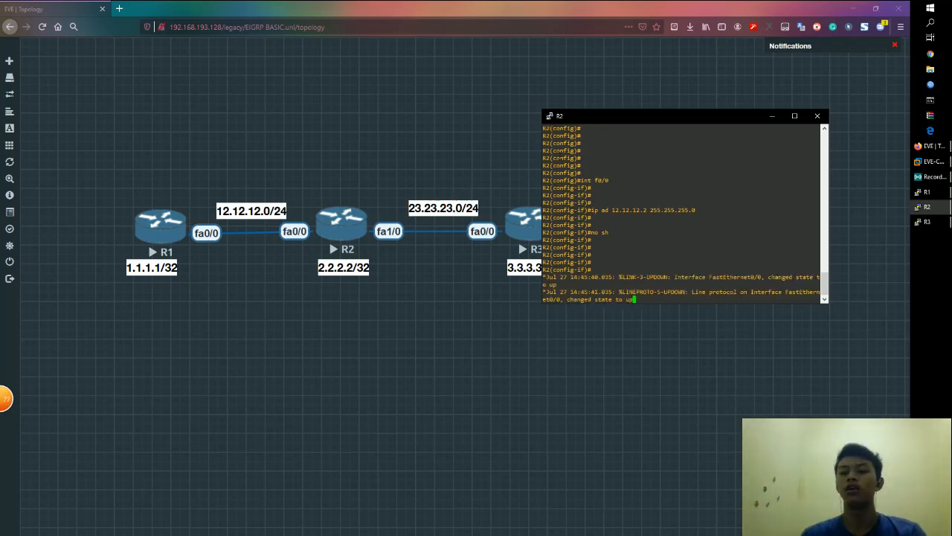
mouse_move(830, 231)
mouse_down()
mouse_move(869, 231)
mouse_move(832, 230)
mouse_up()
drag(542, 277, 822, 284)
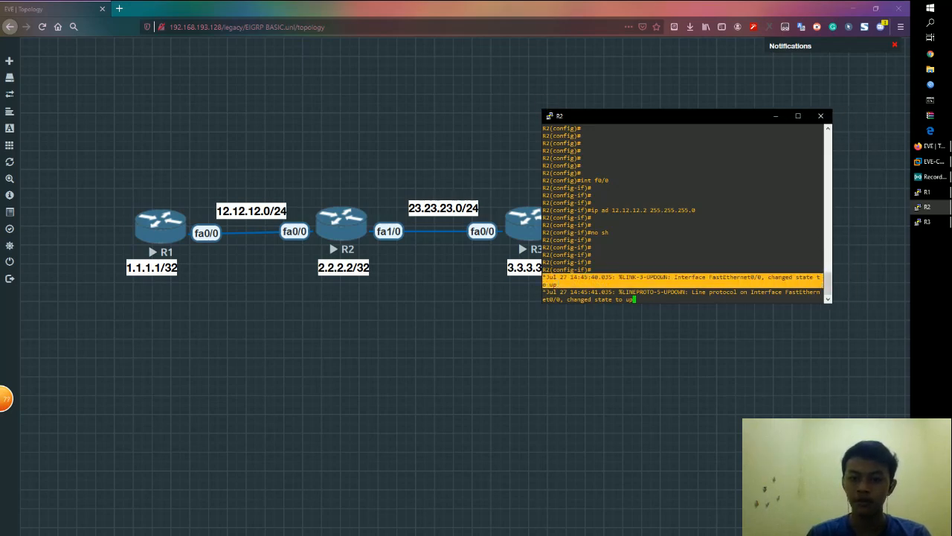
Highlight the line protocol status message for FastEthernet0/0 in the R2 console and return to a clear prompt.
drag(562, 287, 634, 299)
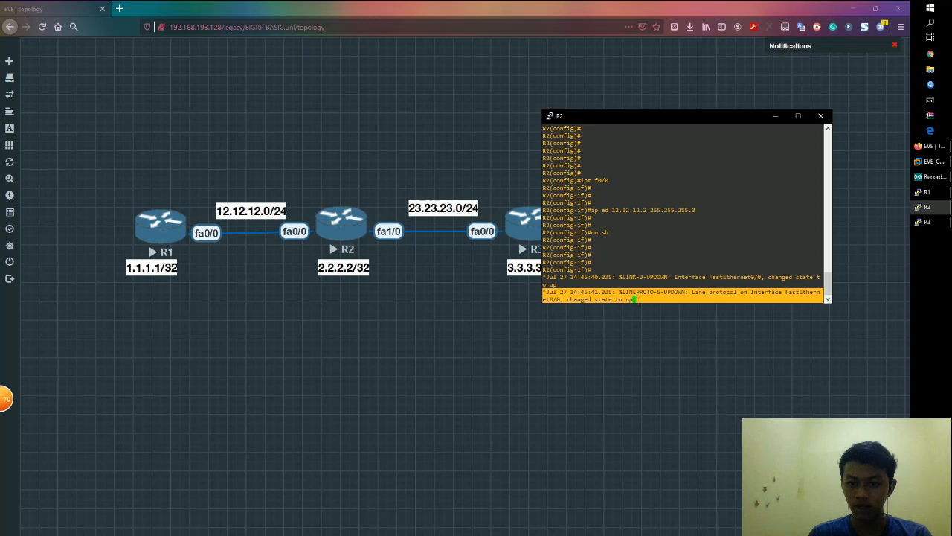
click(676, 299)
key(Return)
key(Return)
key(Return)
key(Return)
key(Return)
key(Return)
key(Return)
key(Return)
key(Return)
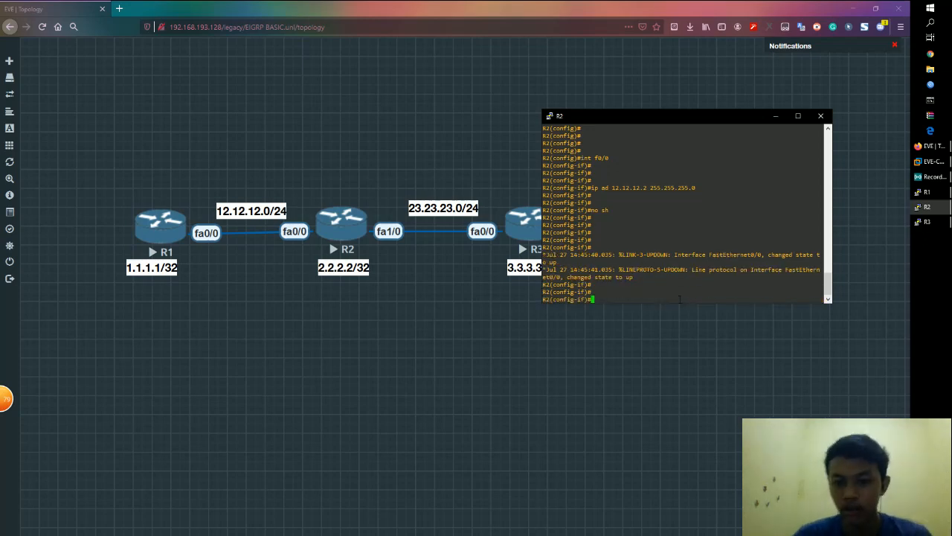
Ping R1 at 12.12.12.1 from R2's interface configuration mode and check the success rate.
text(do pi)
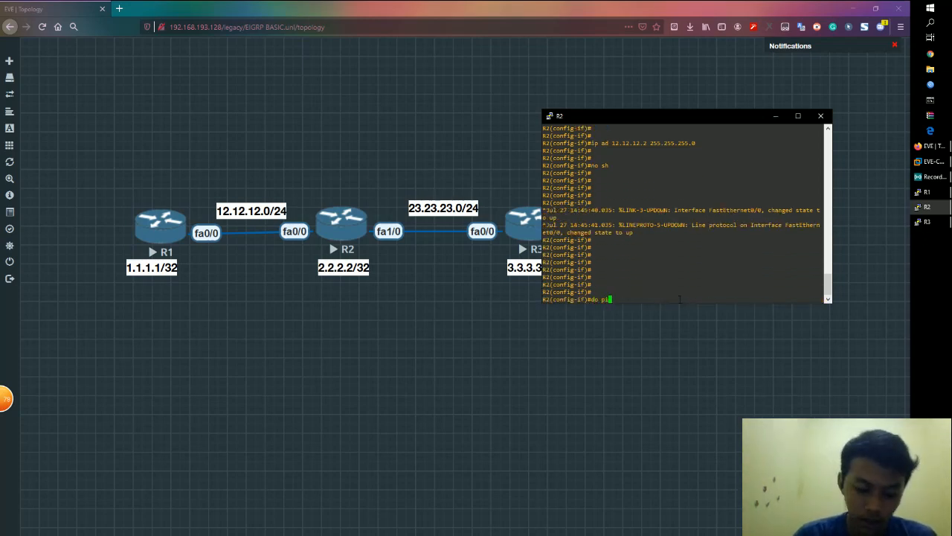
text(ng 12.12.1.2)
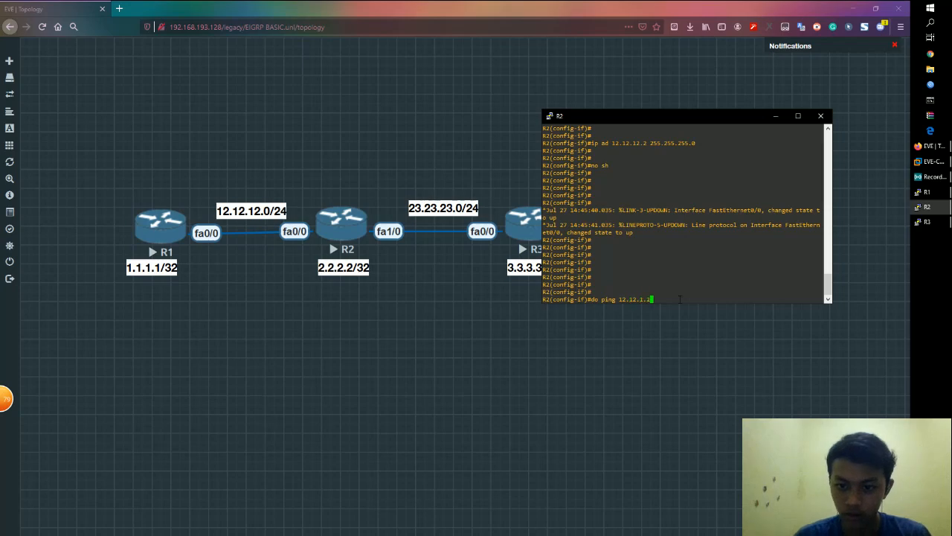
key(BackSpace)
key(BackSpace)
text(2.1)
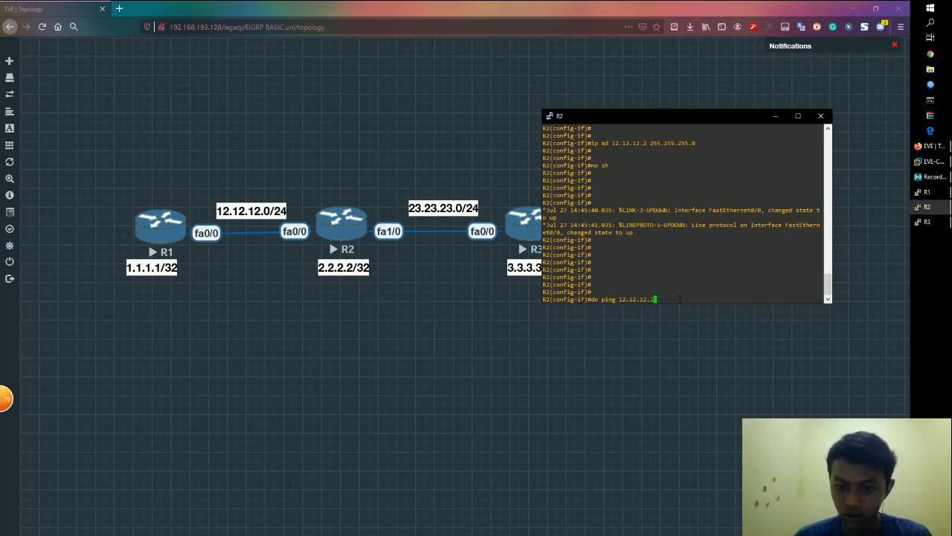
key(Return)
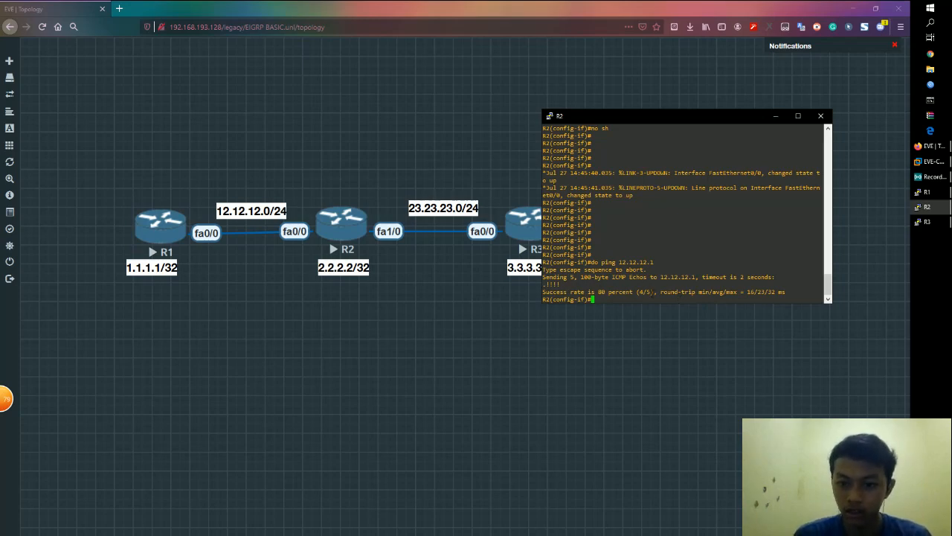
drag(625, 297, 624, 295)
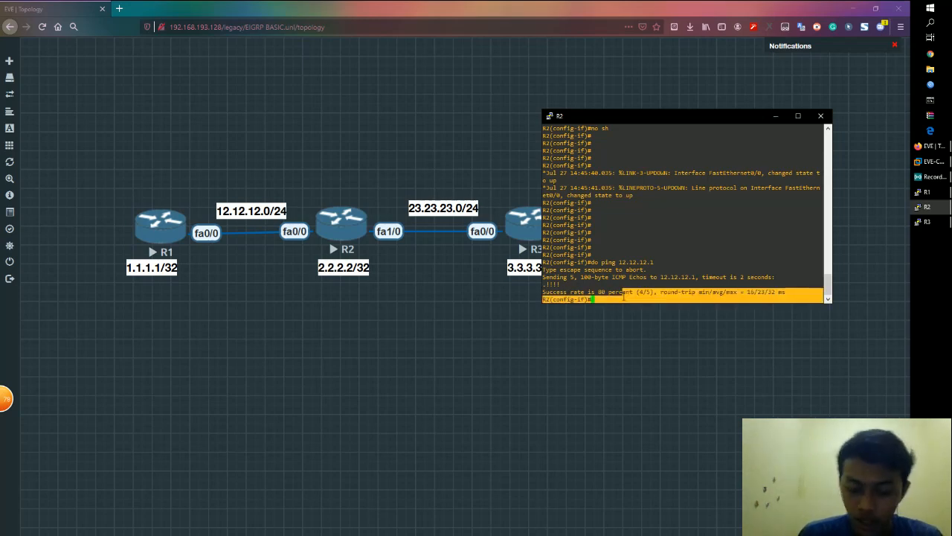
Assign IP address 23.23.23.2 with mask 255.255.255.0 to interface f1/0 on R2.
key(Return)
key(Return)
key(Return)
key(Return)
key(Return)
text(int )
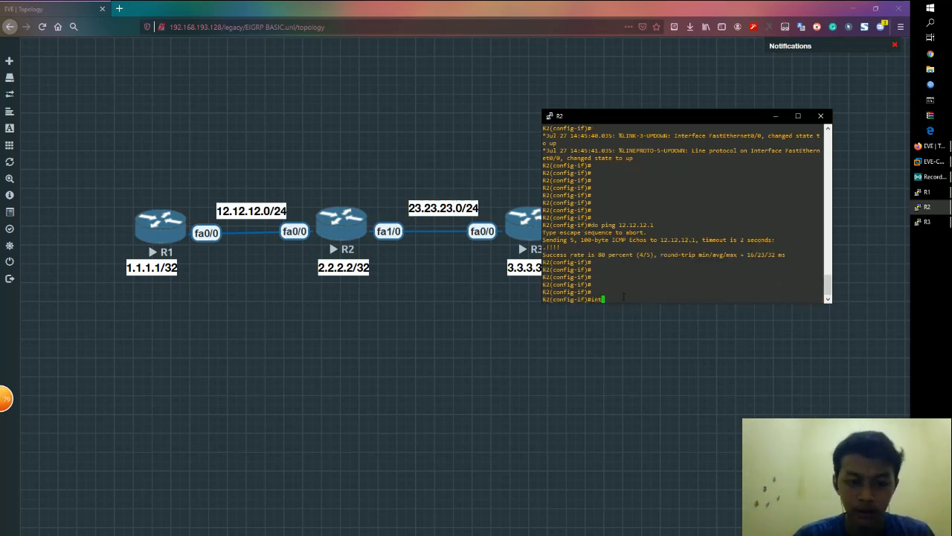
text(f1/0)
key(Return)
key(Return)
key(Return)
key(Return)
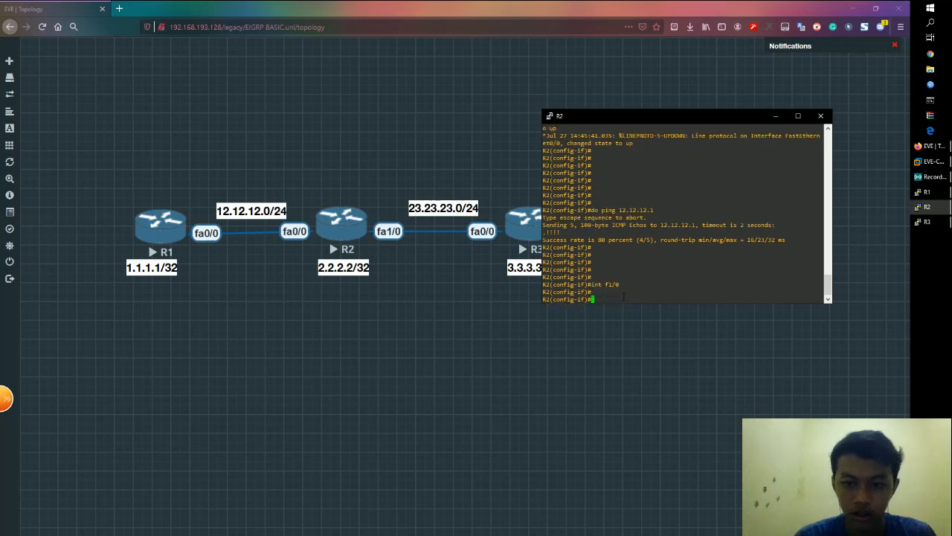
text(ip ad 23.)
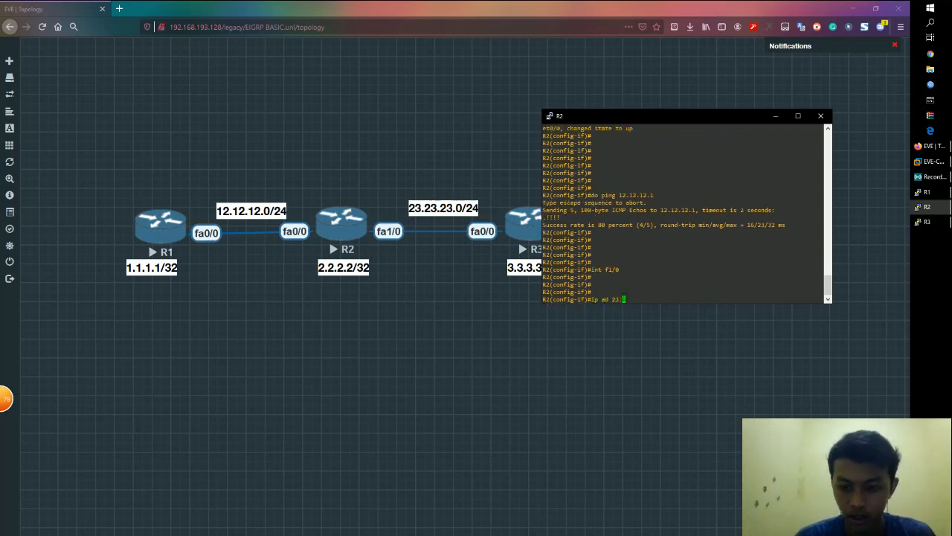
text(23.23.2)
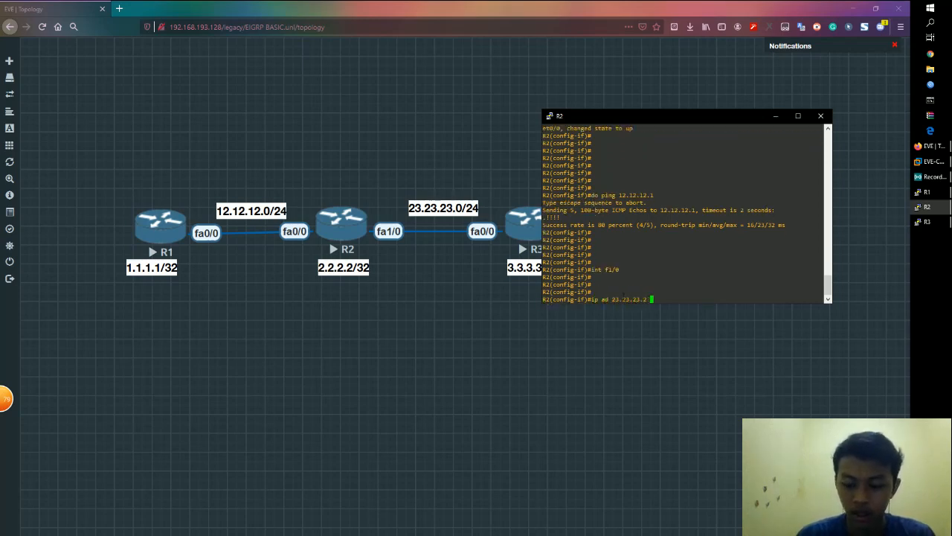
text( 255.255.2)
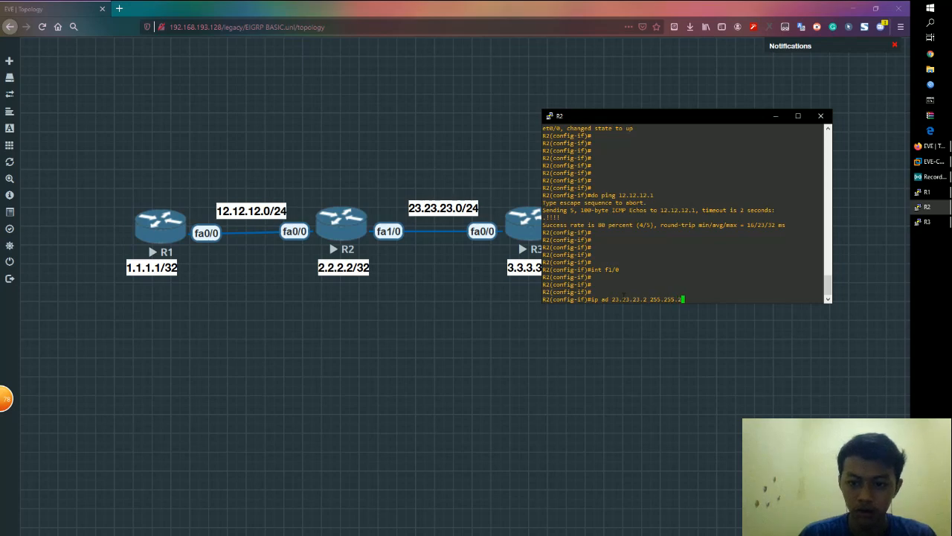
text(55.0)
key(Return)
key(Return)
key(Return)
key(Return)
key(Return)
key(Return)
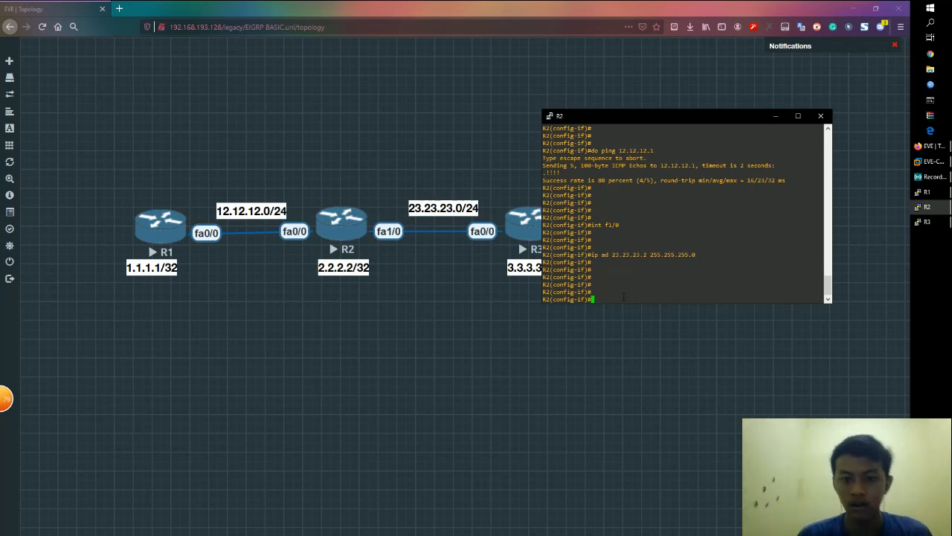
Enable interface f1/0 on R2 with no shutdown.
text(no sh)
key(Return)
key(Return)
key(Return)
key(Return)
key(Return)
key(Return)
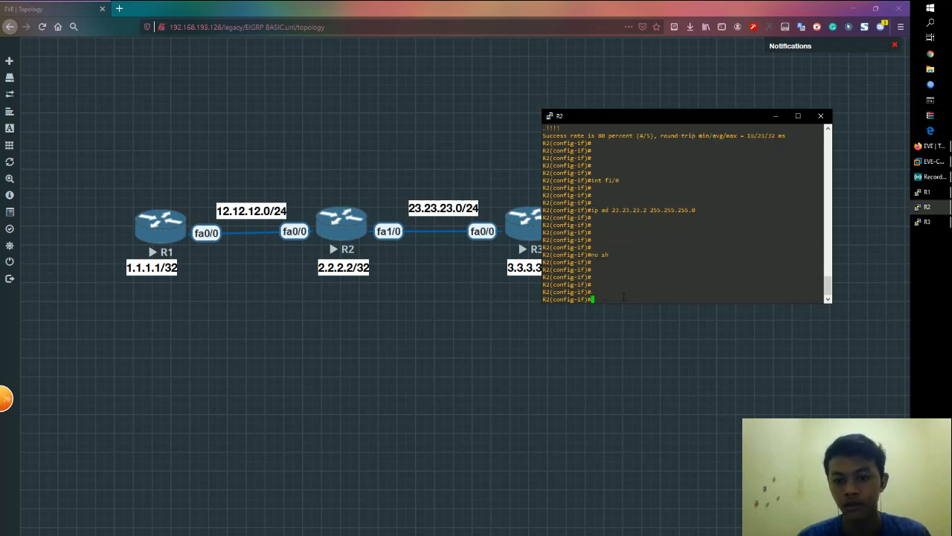
key(Return)
key(Return)
key(Return)
key(Return)
key(Return)
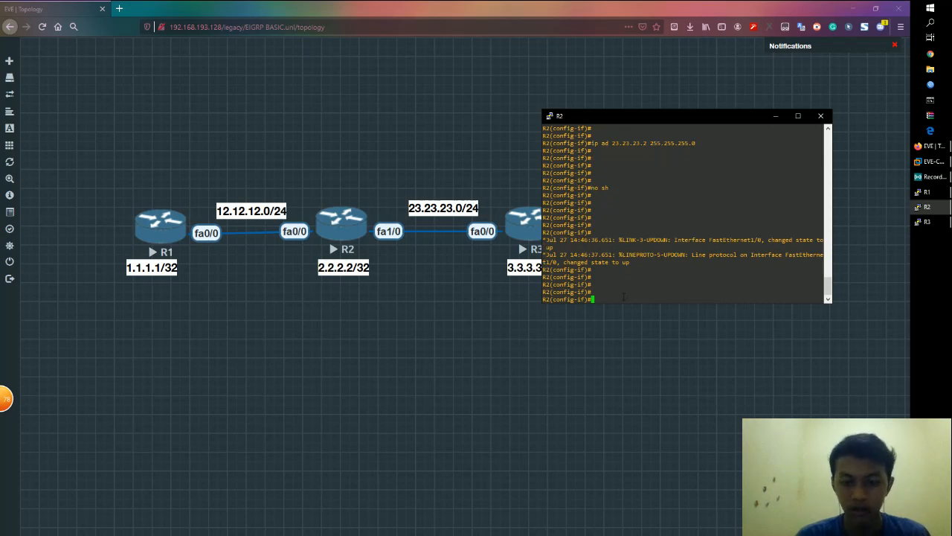
Create loopback interface lo0 on R2 with IP address 2.2.2.2 and mask 255.255.255.255.
text(int lo0)
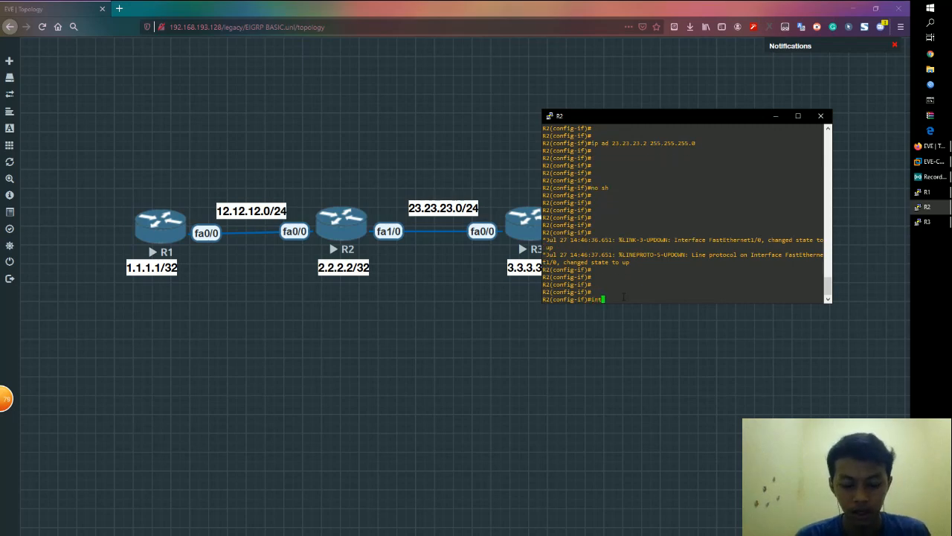
key(Return)
key(Return)
key(Return)
key(Return)
key(Return)
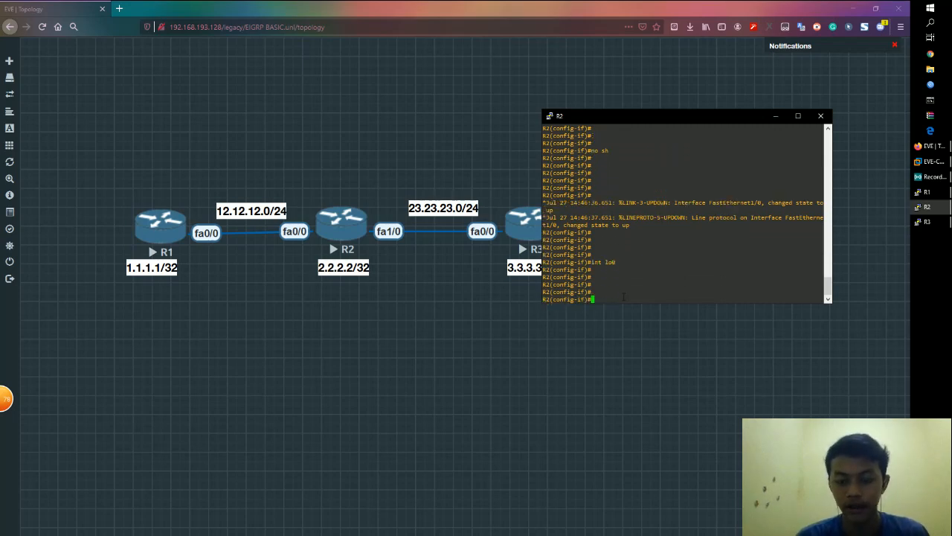
text(ip ad )
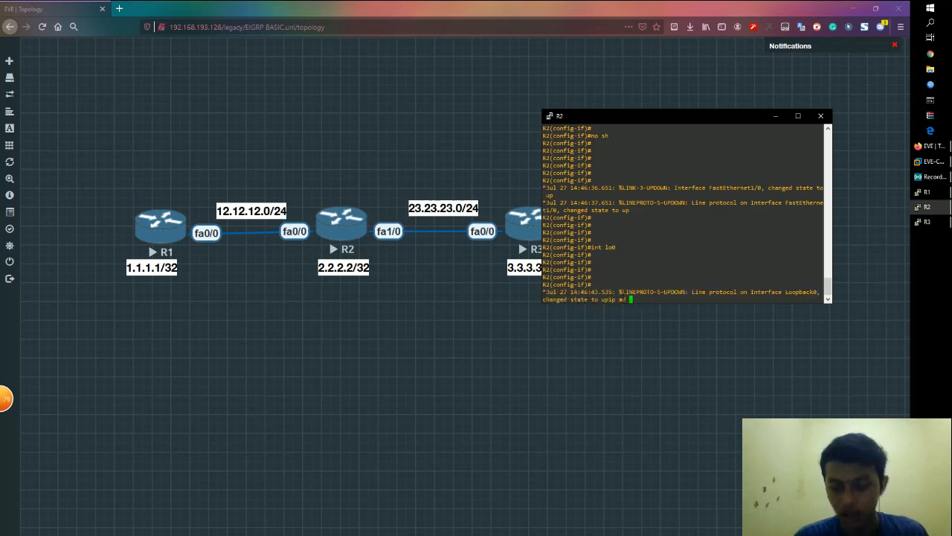
text(2.2.2.2 2)
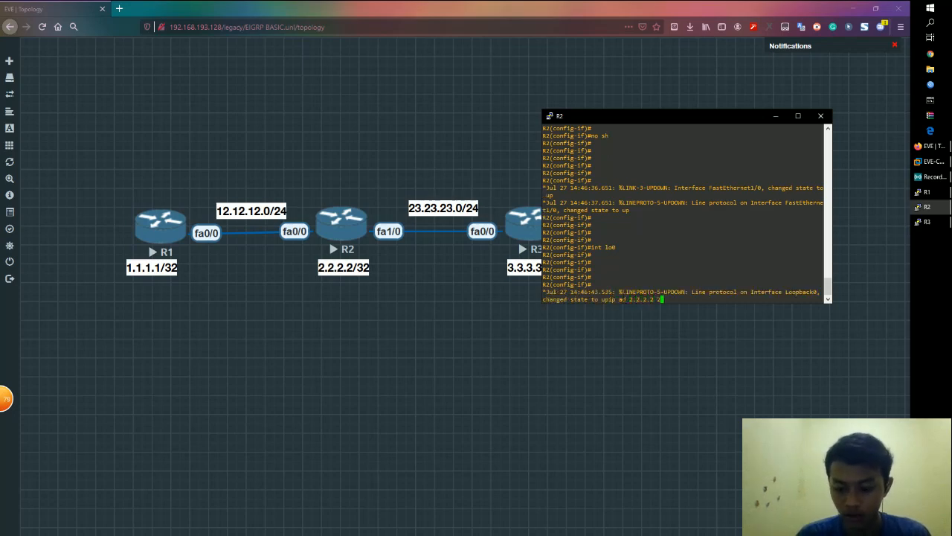
text(55.255.255.255.25)
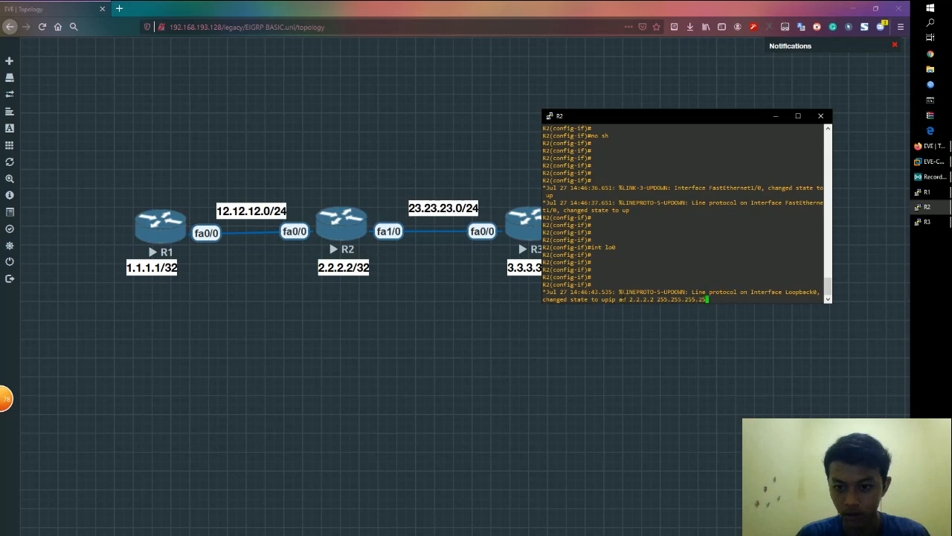
key(Return)
key(Return)
key(Return)
key(Return)
key(Return)
key(Return)
key(Return)
key(Return)
key(Return)
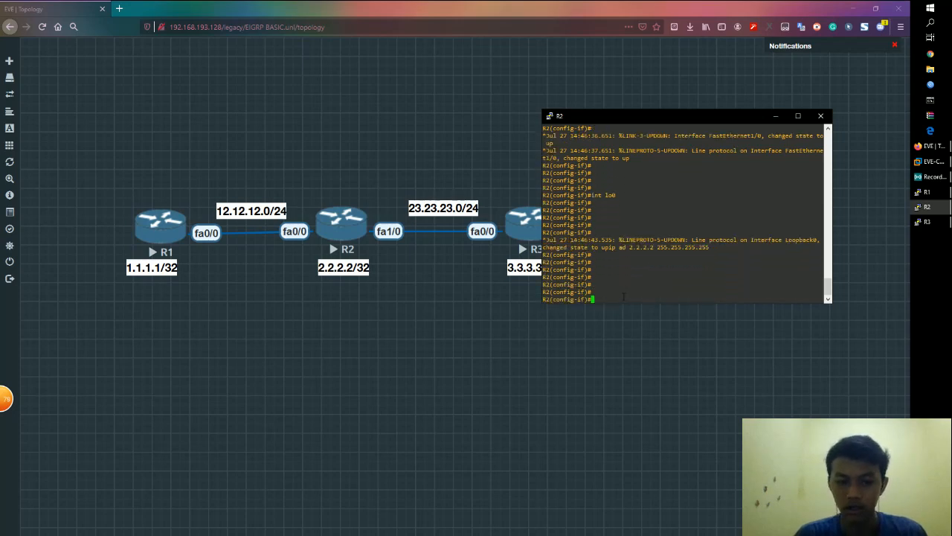
Minimize the R2 console, switch to the R3 router console and enter privileged EXEC mode there.
click(775, 115)
click(926, 222)
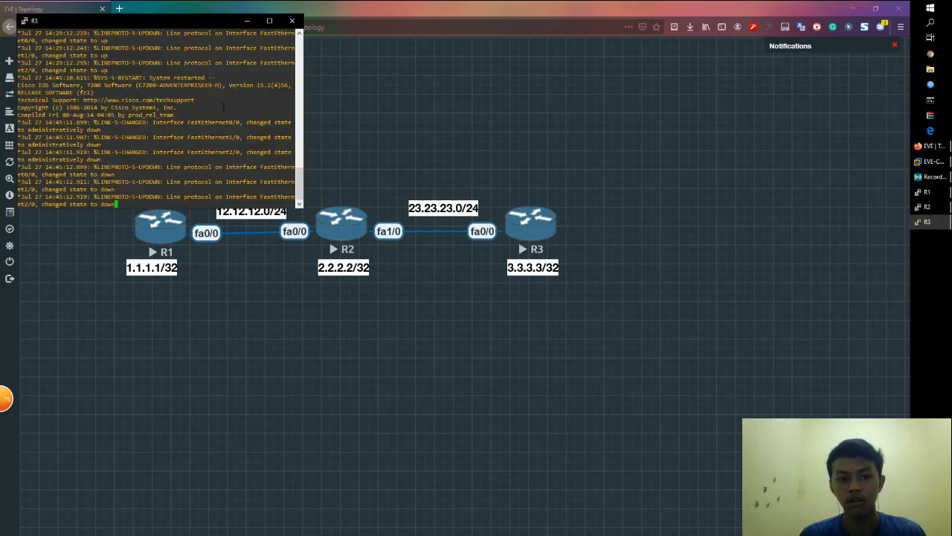
key(Return)
key(Return)
key(Return)
key(Return)
key(Return)
key(Return)
key(Return)
key(Return)
key(Return)
key(Return)
text(en)
key(Return)
Enter global configuration mode on the third router and set its hostname to R3.
text(conf)
key(Return)
key(Return)
key(Return)
key(Return)
key(Return)
key(Return)
key(Return)
text(ho R3)
key(Return)
key(Return)
key(Return)
key(Return)
key(Return)
key(Return)
key(Return)
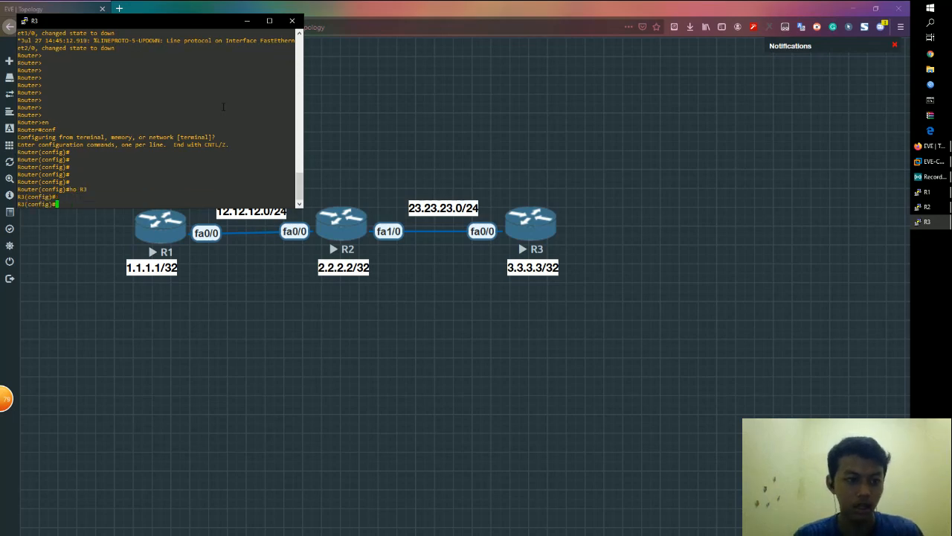
Assign IP address 23.23.23.3 with mask 255.255.255.0 to interface f0/0 on R3.
text(int )
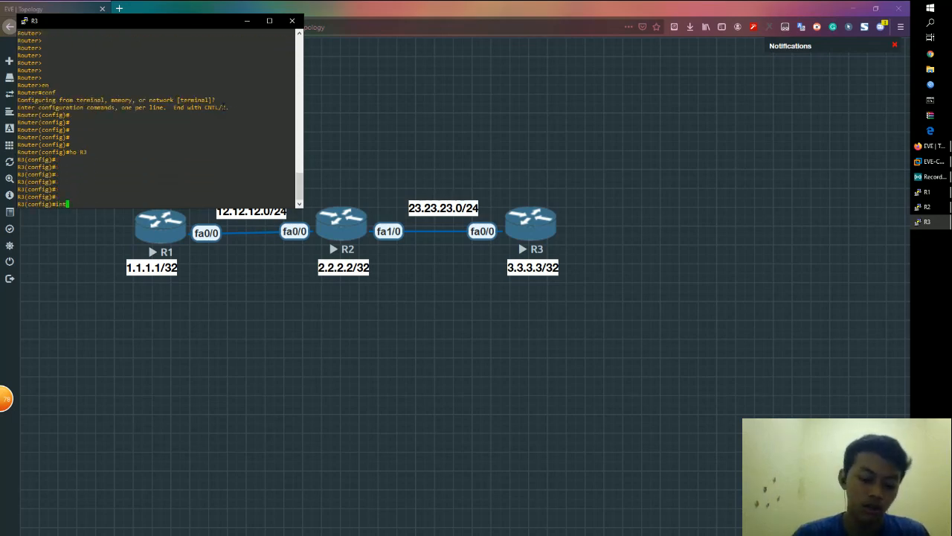
text(f0/0)
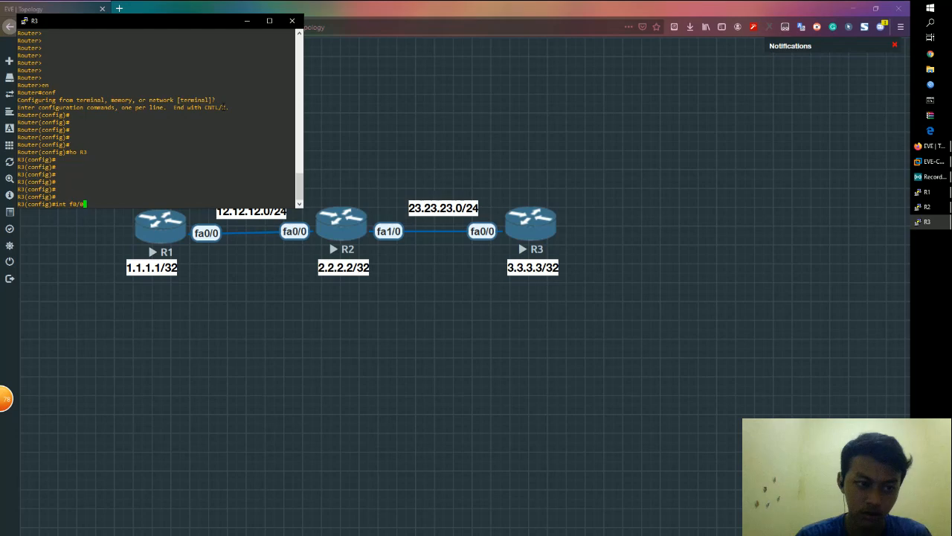
key(Return)
key(Return)
key(Return)
key(Return)
text(ip ad )
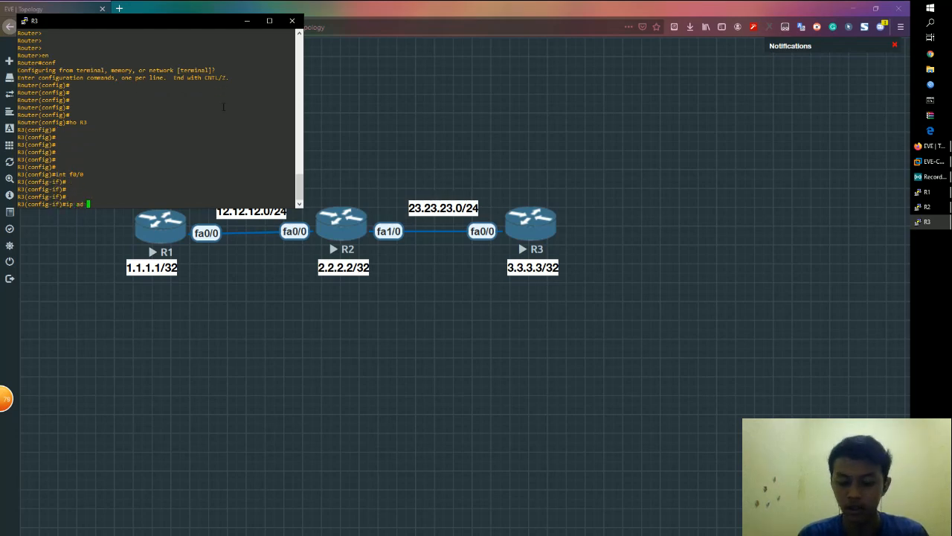
text(23.23.23.3 255.255)
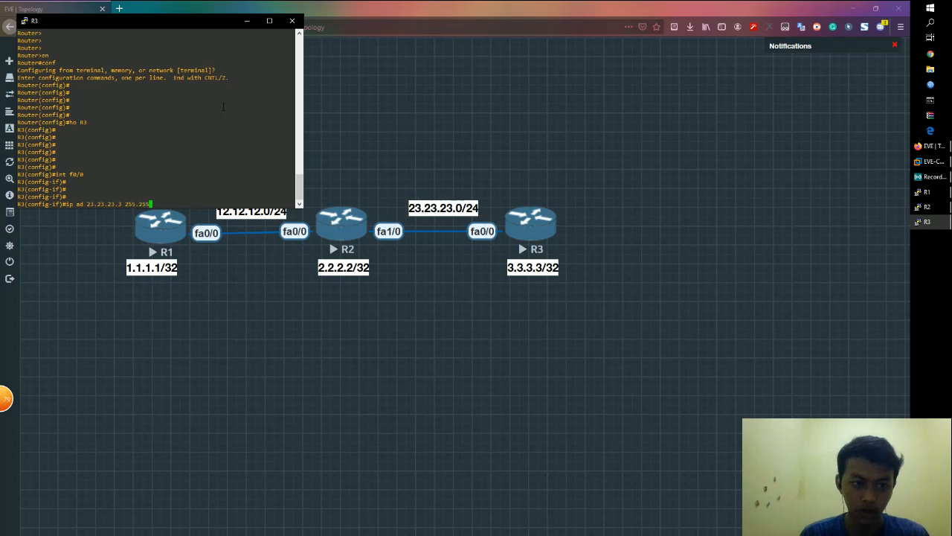
text(.255.255)
key(BackSpace)
key(BackSpace)
key(BackSpace)
text(0)
key(Return)
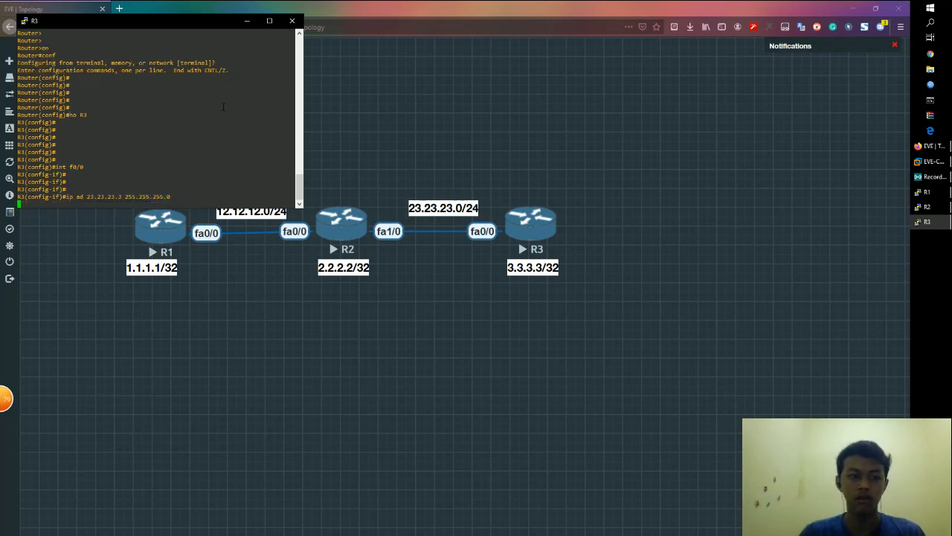
key(Return)
key(Return)
Enable interface f0/0 on R3 with no shutdown.
text(mo s)
key(BackSpace)
key(BackSpace)
key(BackSpace)
key(BackSpace)
text(no)
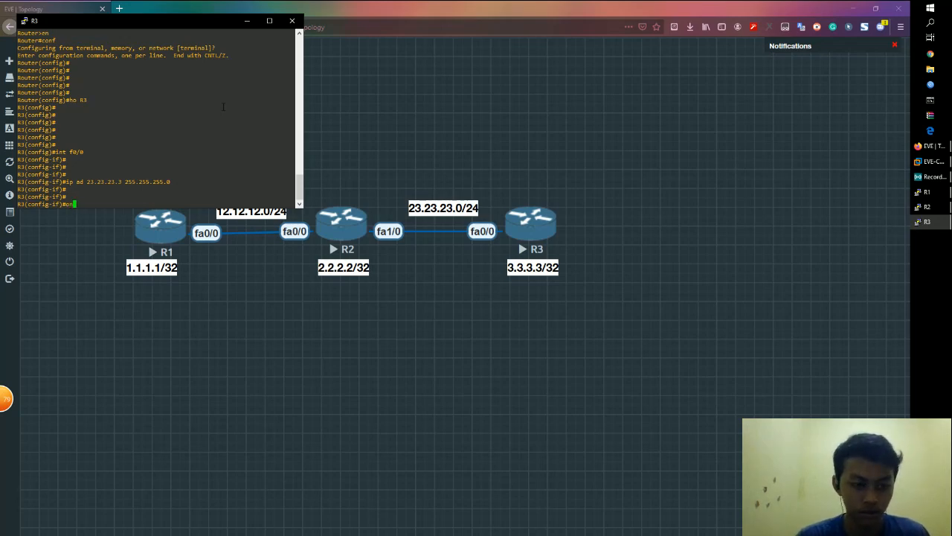
text( sh)
key(Return)
key(Return)
key(Return)
key(Return)
key(Return)
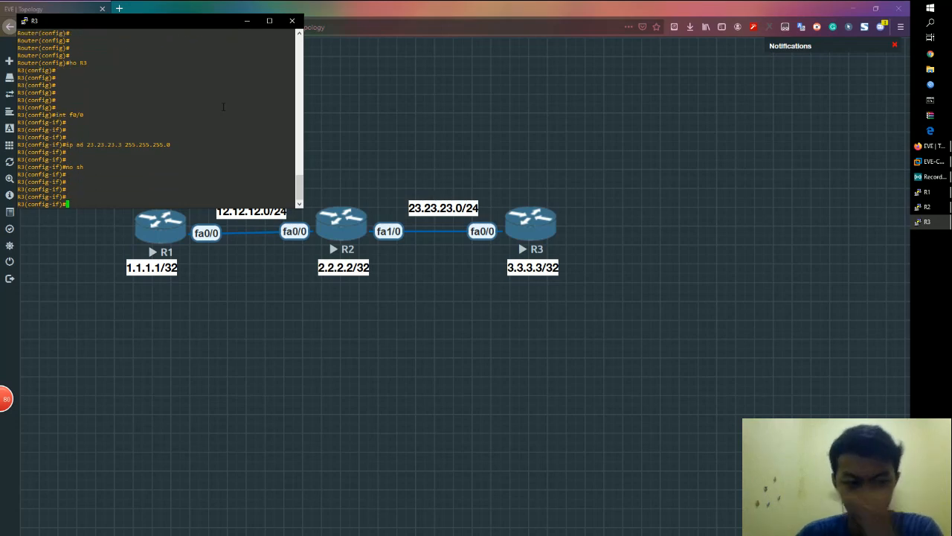
key(Return)
key(Return)
key(Return)
key(Return)
key(Return)
key(Return)
key(Return)
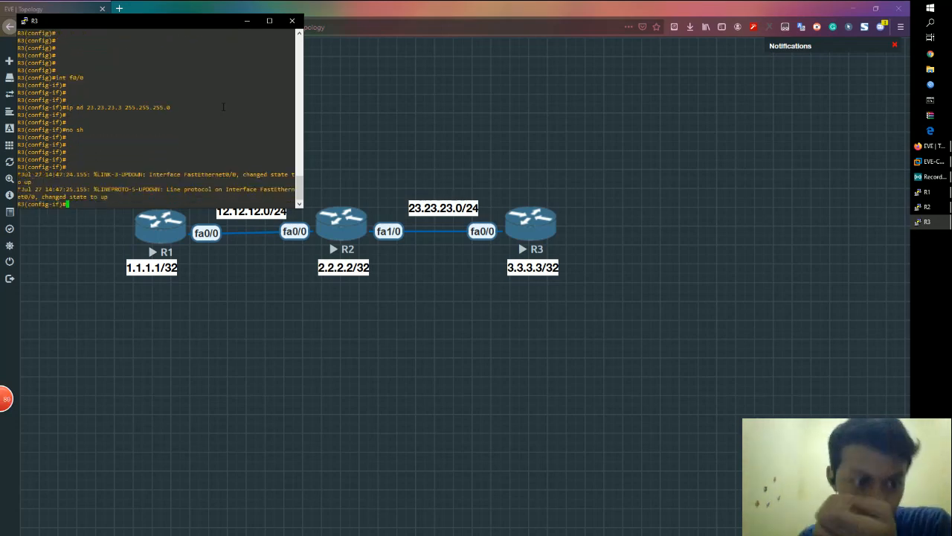
key(Return)
key(Return)
key(Return)
key(Return)
key(Return)
key(Return)
Create loopback interface lo0 on R3 and assign it IP address 3.3.3.3 with mask 255.255.255.255.
text(int )
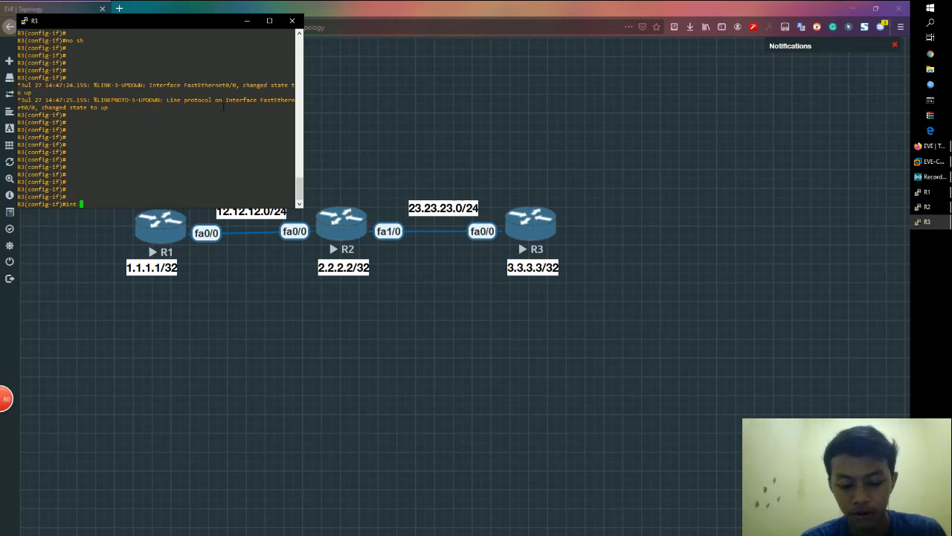
text(lo0)
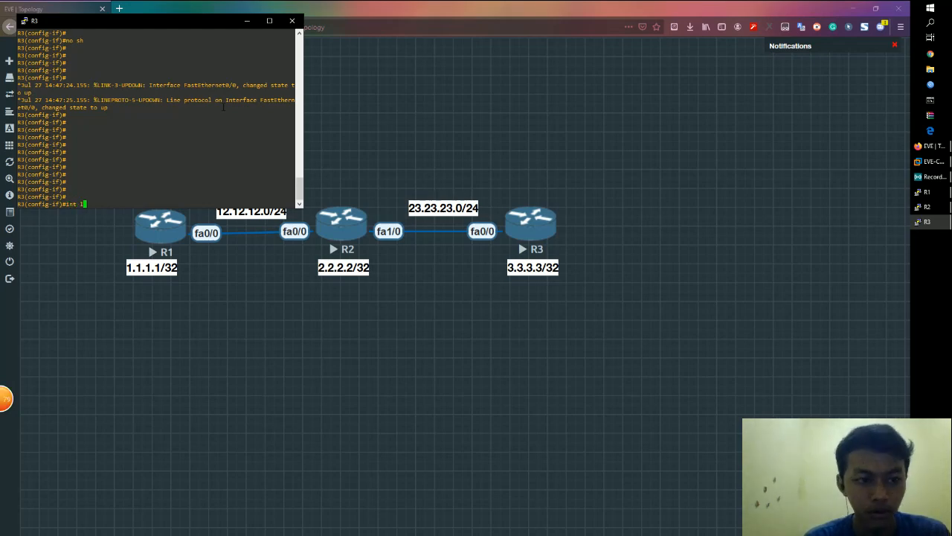
key(Return)
key(Return)
key(Return)
key(Return)
key(Return)
text(ip)
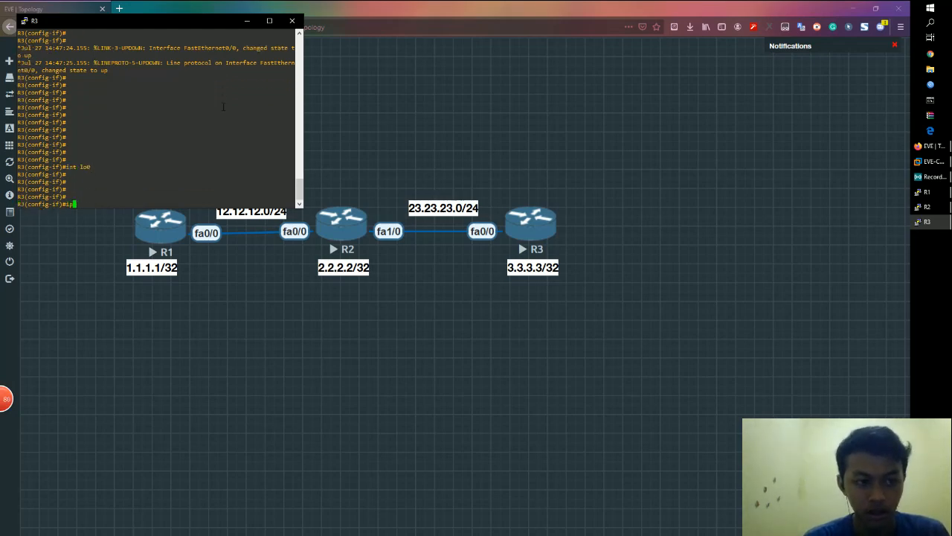
text( ad 3.3.3)
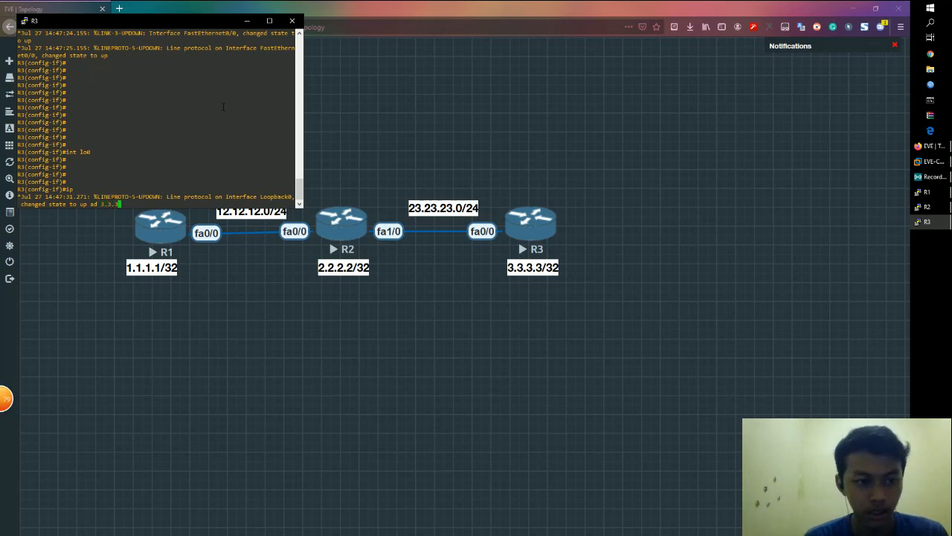
text(.3 255.255.255.255.255)
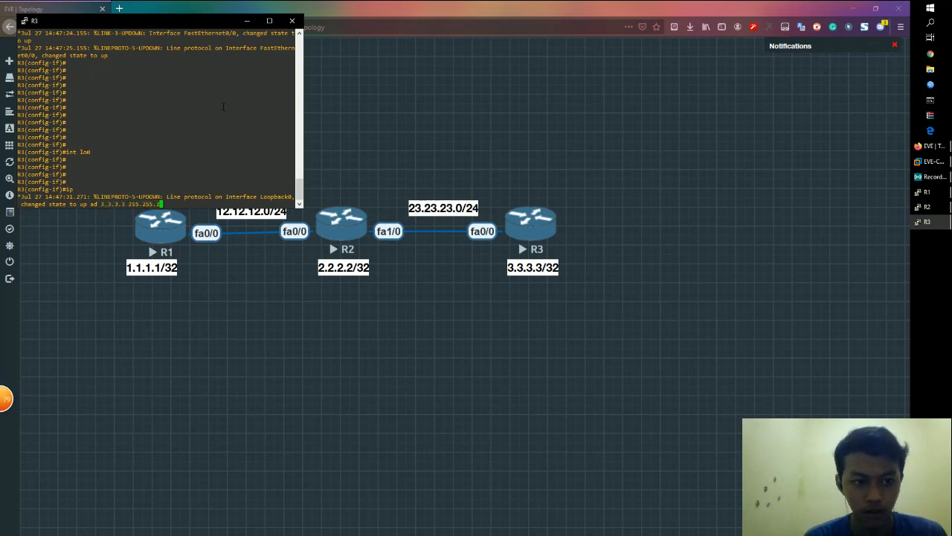
key(Return)
key(Return)
key(Return)
key(Return)
key(Return)
key(Return)
key(Return)
key(Return)
key(Return)
Ping 23.23.23.2 from R3's interface configuration mode, then minimize the R3 console.
text(do ping 23.23.23.2.3.2)
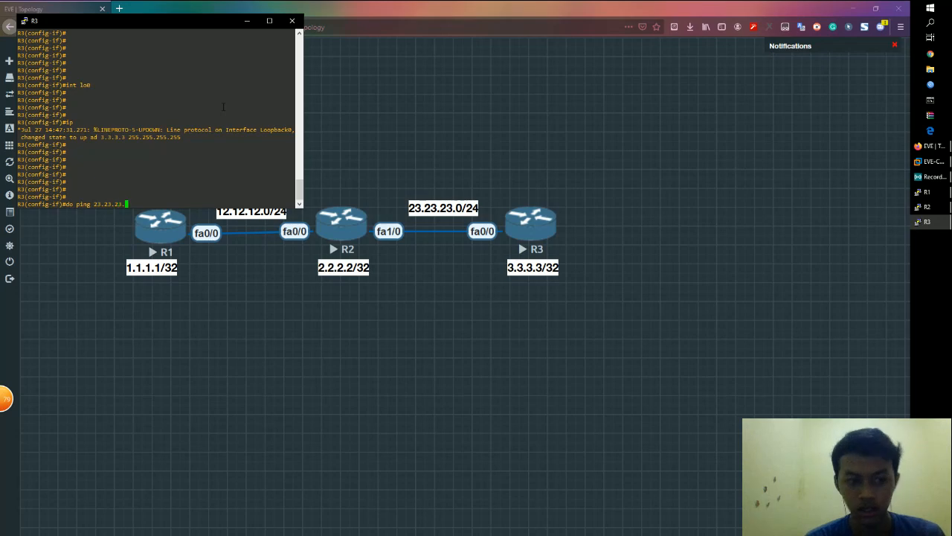
key(Return)
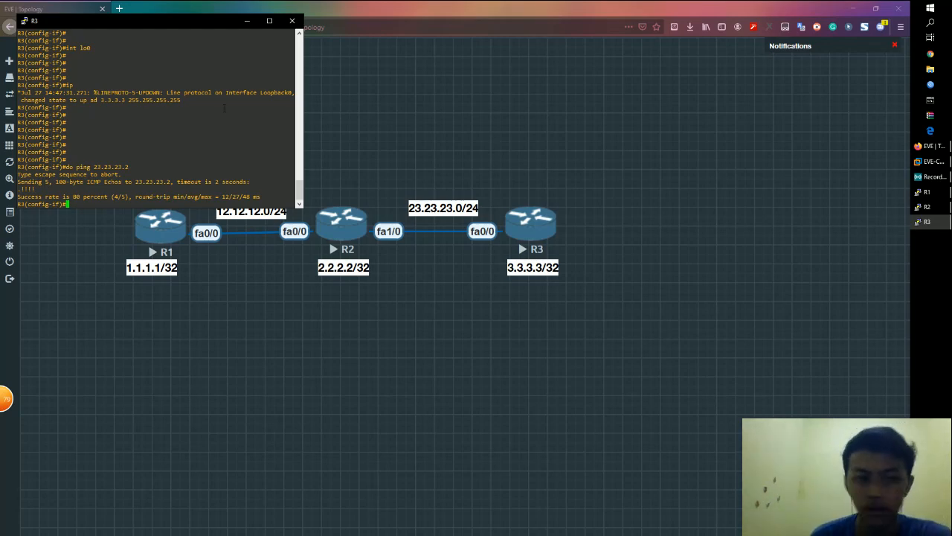
click(247, 20)
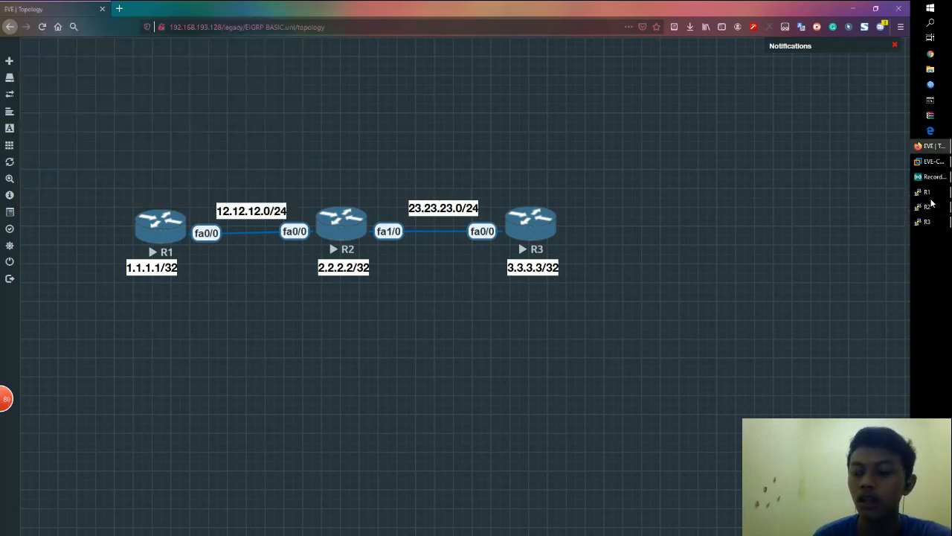
Switch to the R1 console, move it clear of the topology and exit to global configuration mode.
mouse_move(15, 179)
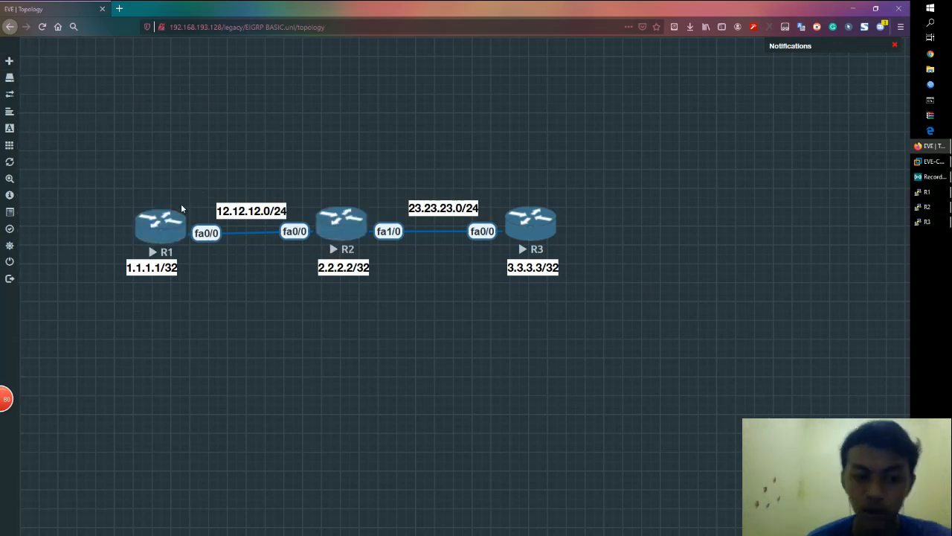
mouse_move(928, 207)
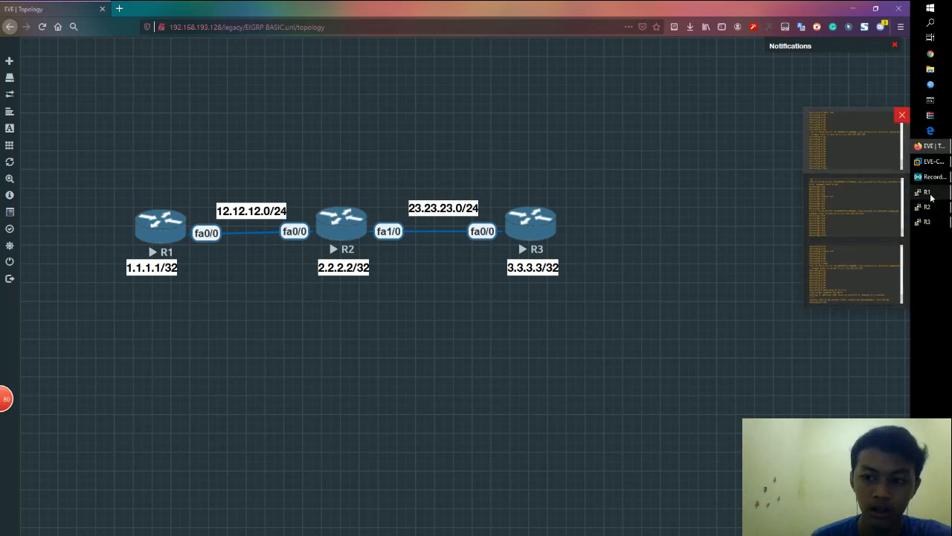
click(930, 194)
drag(532, 139, 780, 118)
key(Return)
key(Return)
text(ex)
key(Return)
key(Return)
key(Return)
key(Return)
key(Return)
key(Return)
key(Return)
key(Return)
key(Return)
key(Return)
key(Return)
key(Return)
key(Return)
key(Return)
key(Return)
key(Return)
key(Return)
key(Return)
key(Return)
key(Return)
key(Return)
key(Return)
key(Return)
key(Return)
Begin the router eigrp command on R1, list its argument options with context help and move the console further aside.
text(router ei)
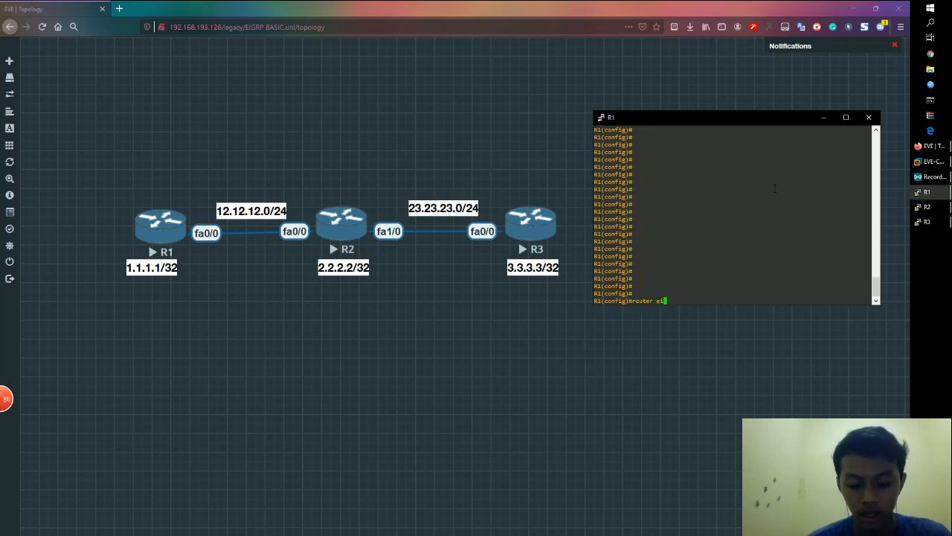
text(grp ?)
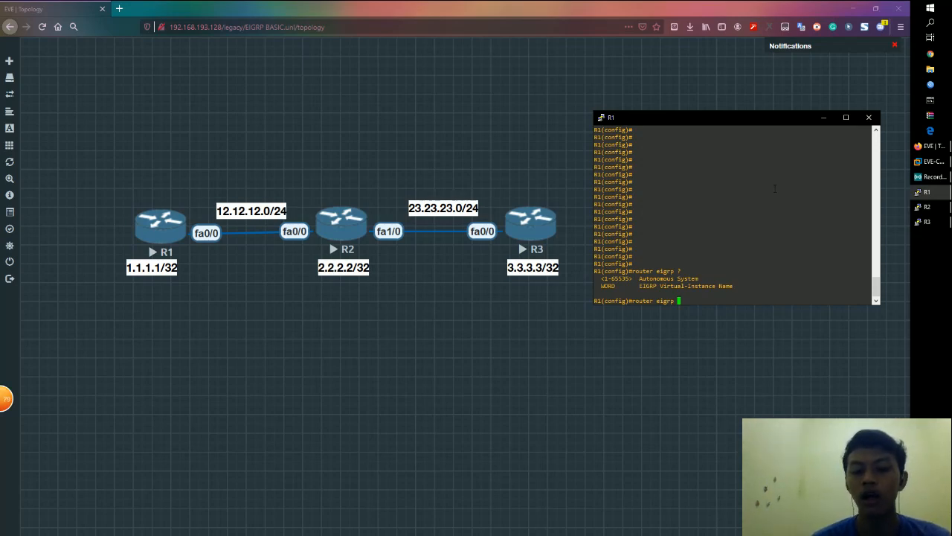
drag(709, 128, 749, 117)
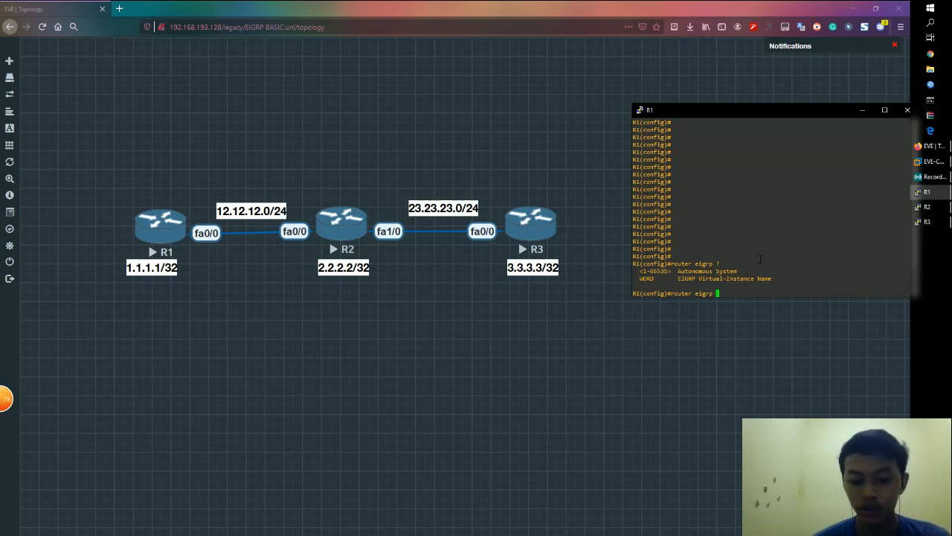
text(1000)
key(BackSpace)
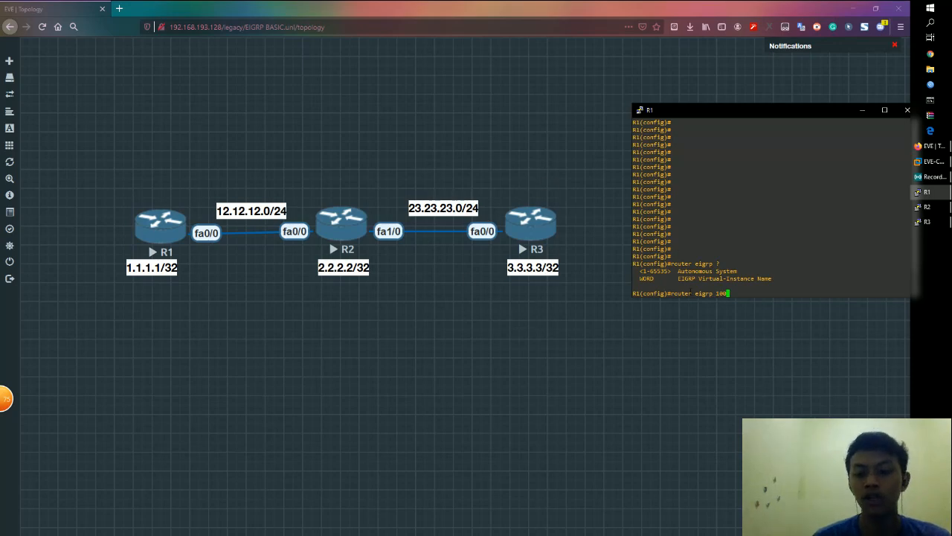
key(BackSpace)
key(BackSpace)
key(BackSpace)
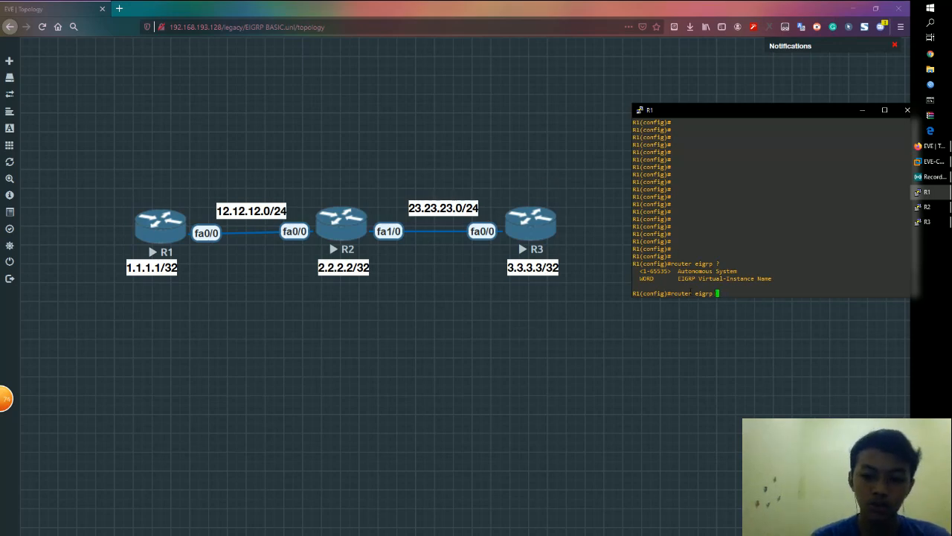
text(50)
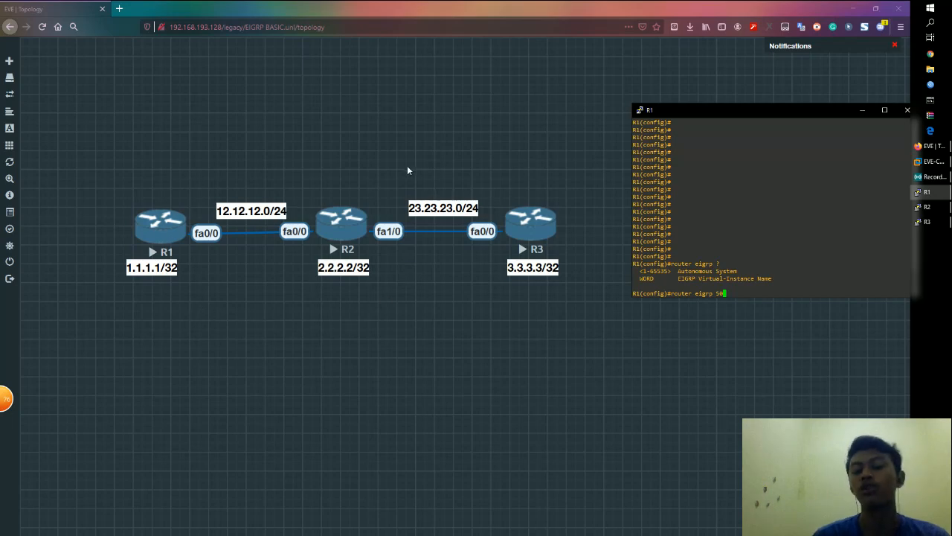
key(BackSpace)
key(BackSpace)
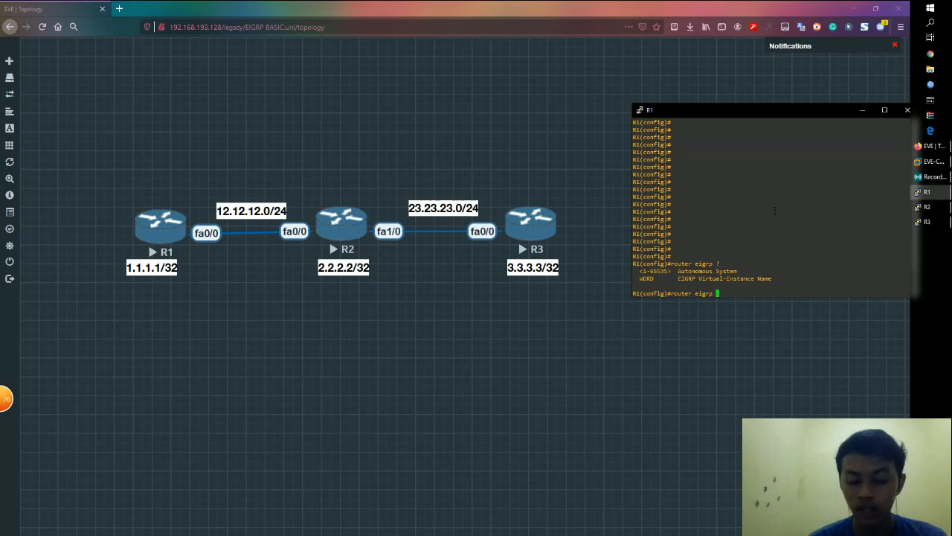
Complete the EIGRP command on R1 with autonomous system number 10 to enter its router configuration mode.
text(10)
key(Return)
key(Return)
key(Return)
key(Return)
key(Return)
key(Return)
key(Return)
key(Return)
key(Return)
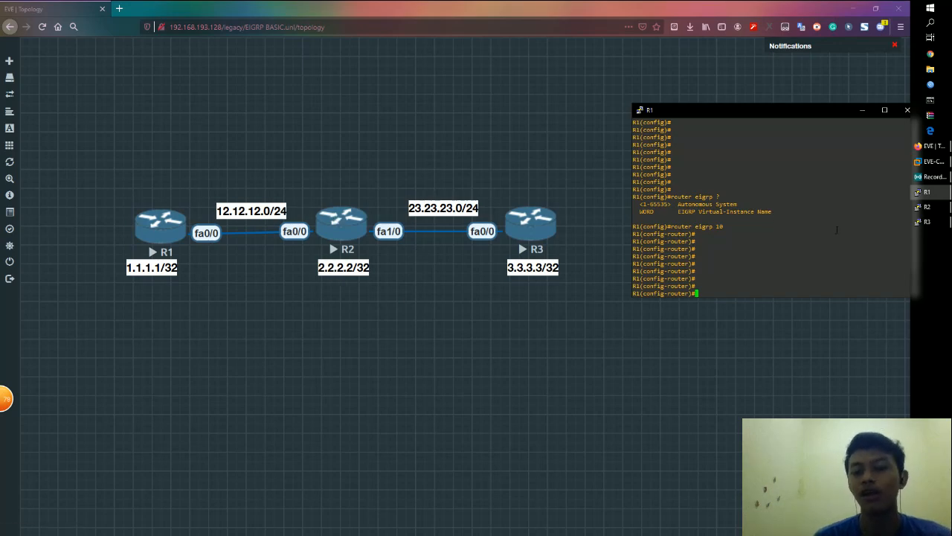
key(Return)
key(Return)
key(Return)
key(Return)
key(Return)
key(Return)
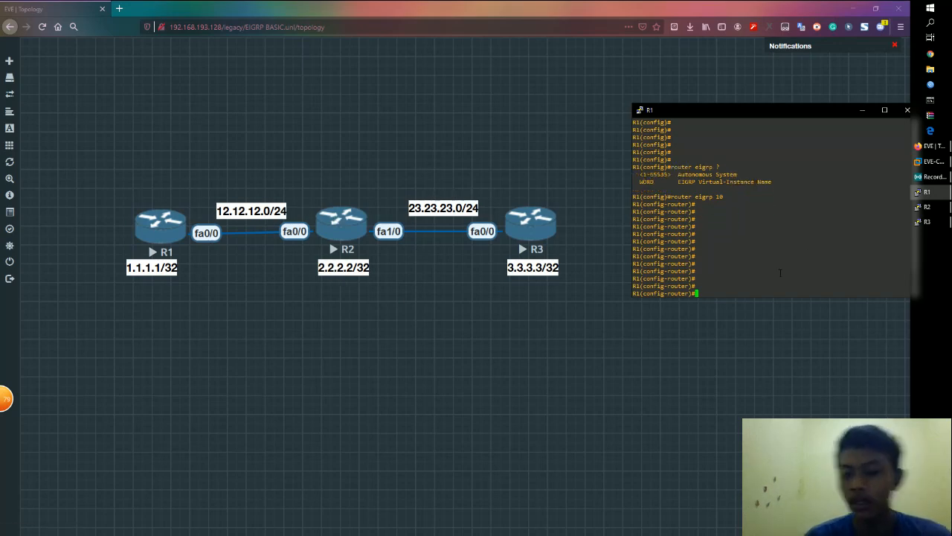
Advertise network 12.12.12.0 with wildcard mask 0.0.0.255 in EIGRP 10 on R1, checking the context help for the wildcard argument.
text(net)
key(Tab)
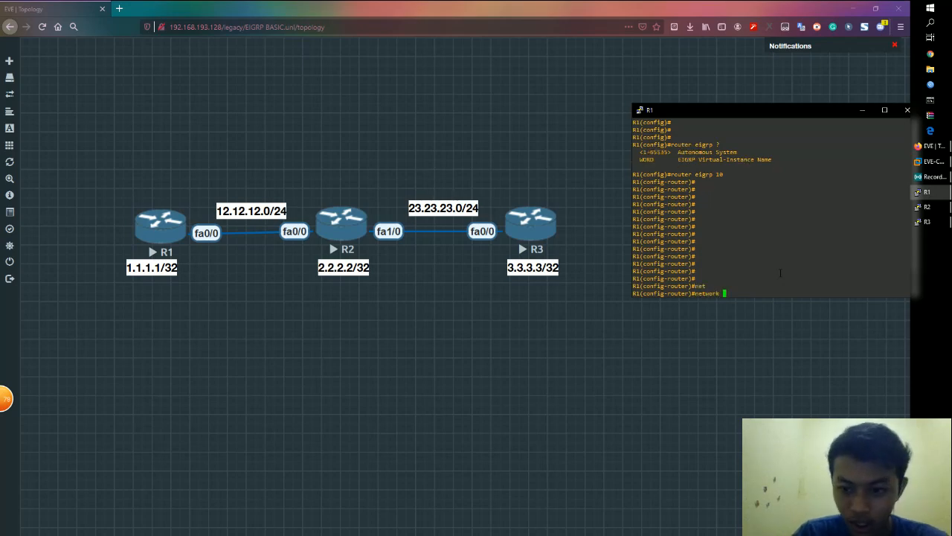
text(12.12.)
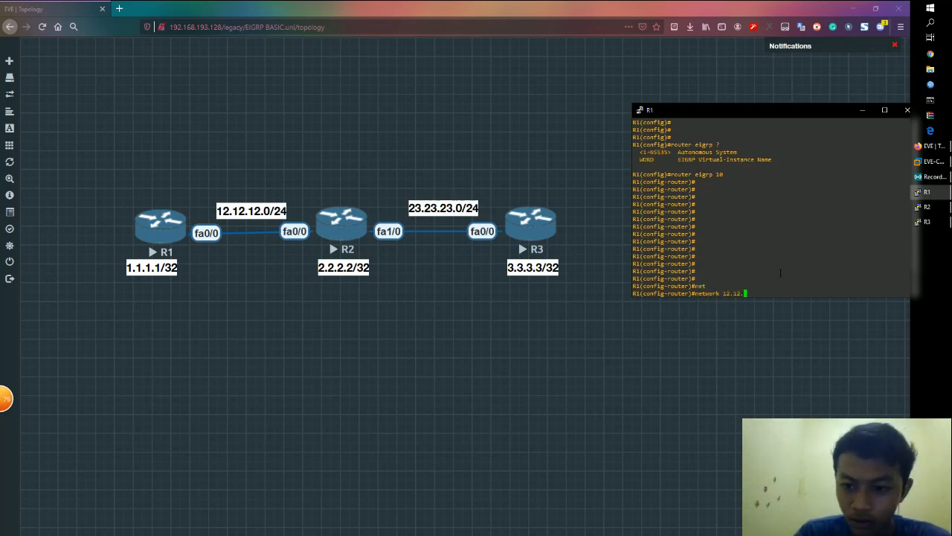
text(12.0)
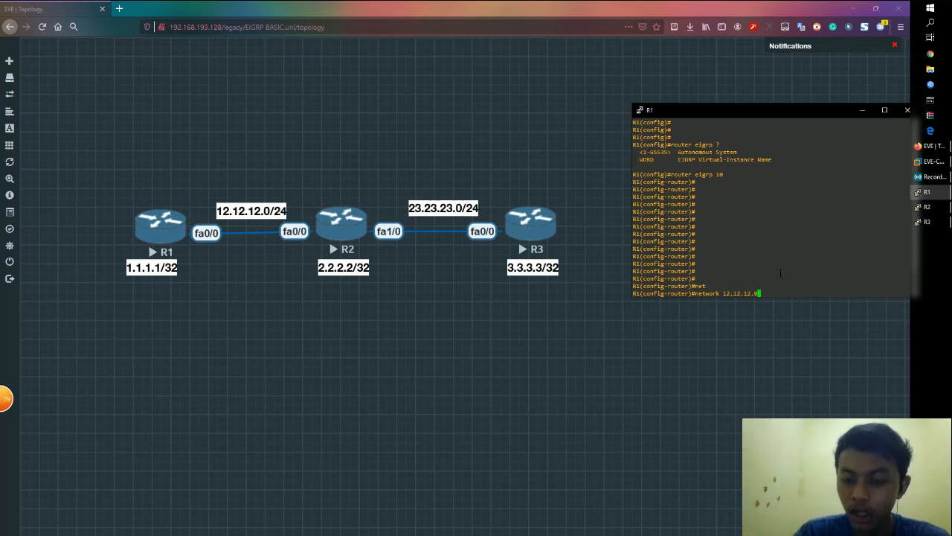
text( ?)
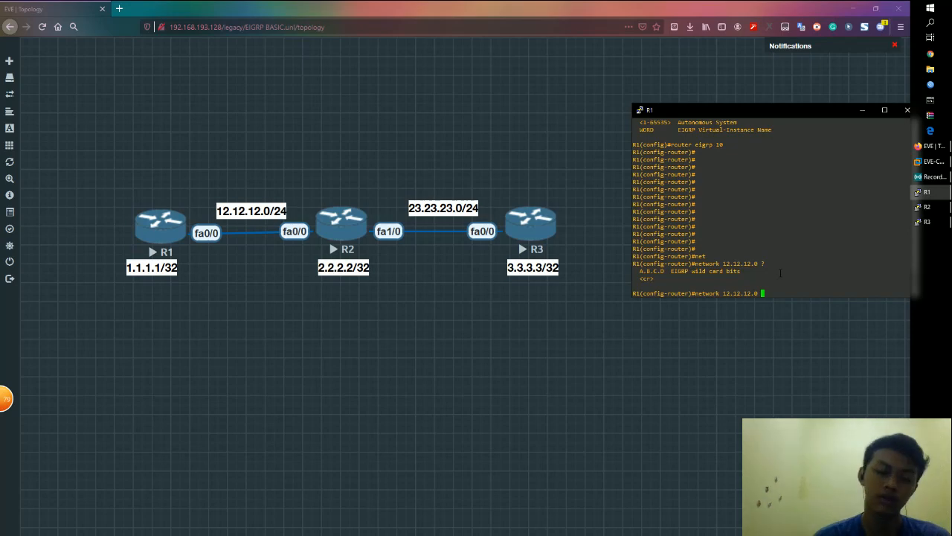
text(0.0.0.255)
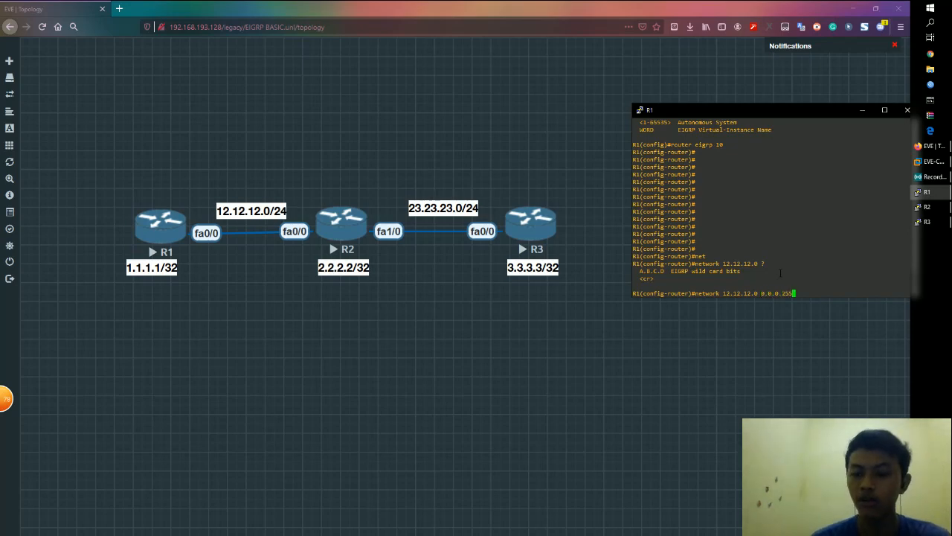
key(Return)
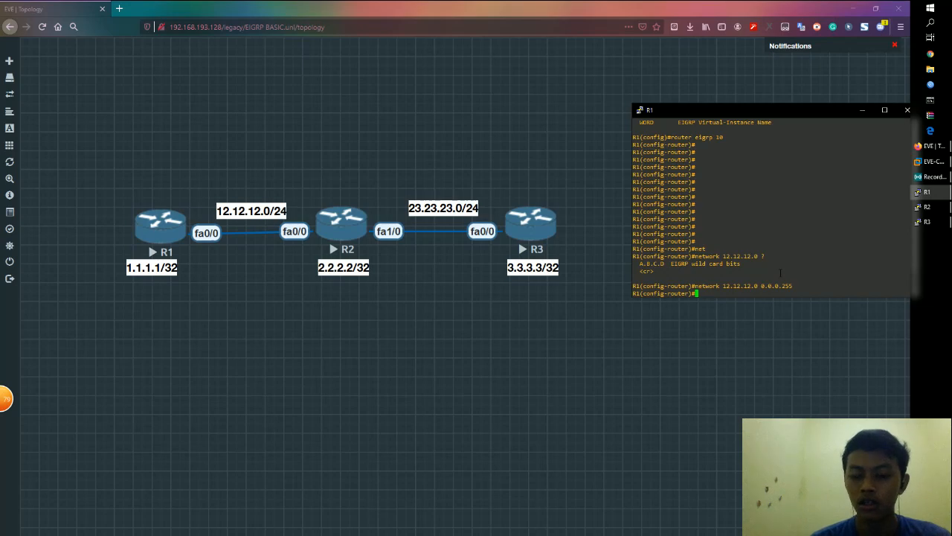
Advertise R1's loopback network 1.1.1.1 with wildcard mask 0.0.0.0 in EIGRP 10.
text(net)
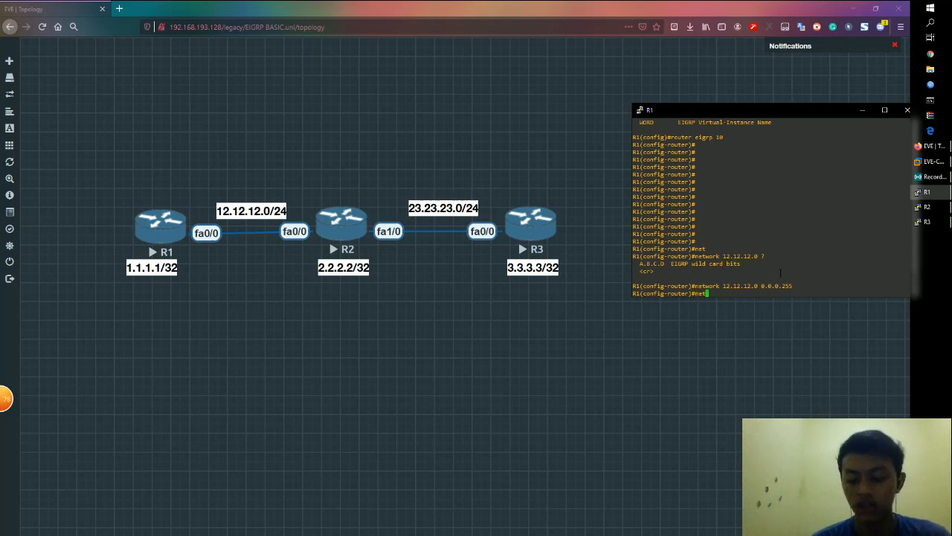
key(Tab)
text(1.1.1.1)
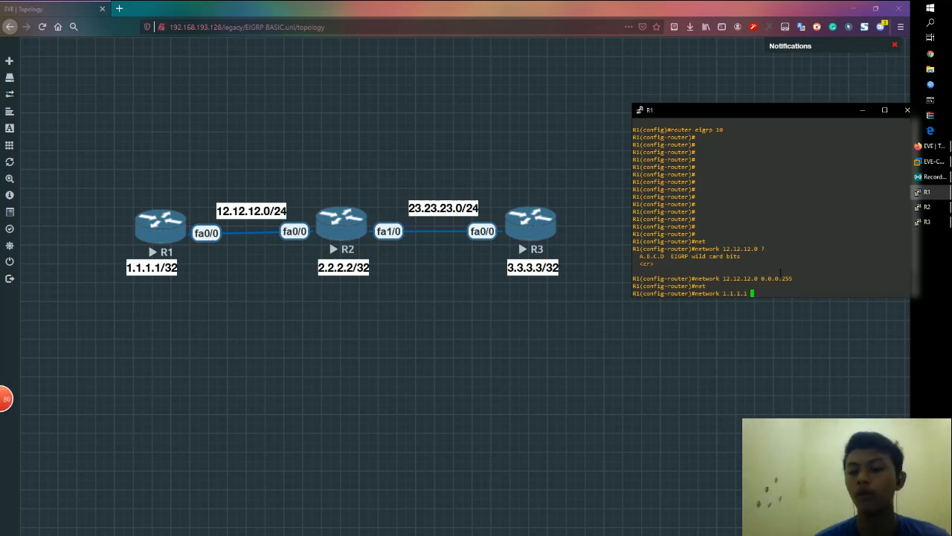
text(0.0.0.0)
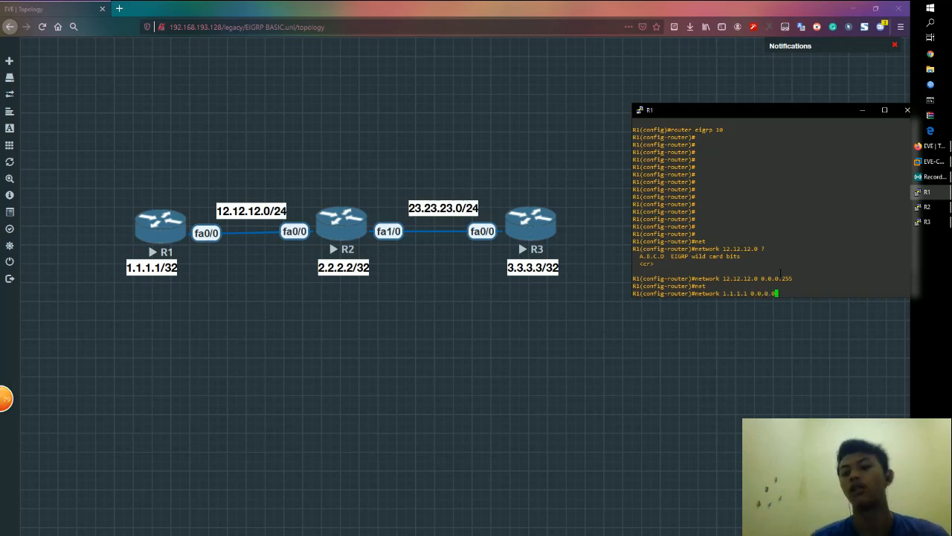
key(Return)
key(Return)
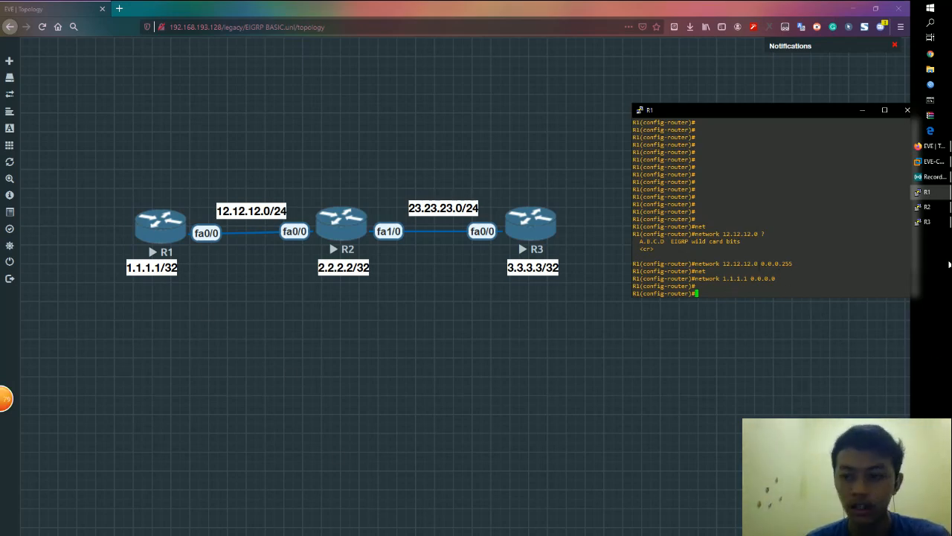
Switch to the R2 console and exit interface configuration back to global configuration mode.
click(934, 209)
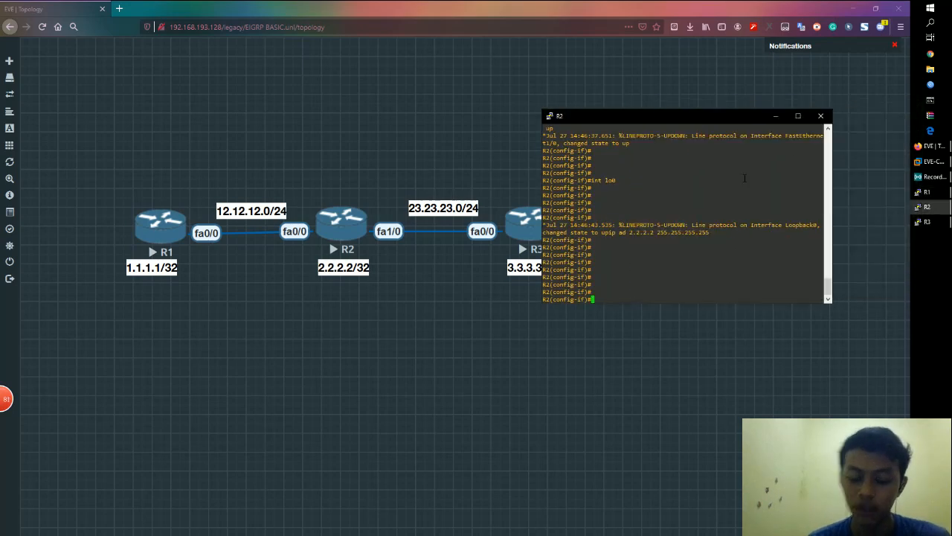
key(Return)
key(Return)
key(Return)
text(ex)
key(Return)
key(Return)
key(Return)
key(Return)
key(Return)
key(Return)
key(Return)
key(Return)
key(Return)
key(Return)
key(Return)
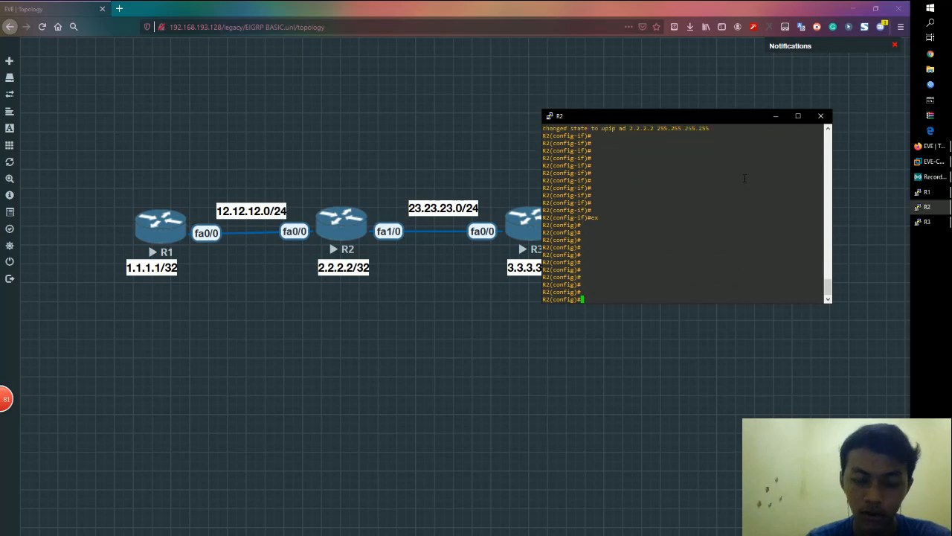
Start the EIGRP process on R2 with autonomous system number 10.
text(router ei)
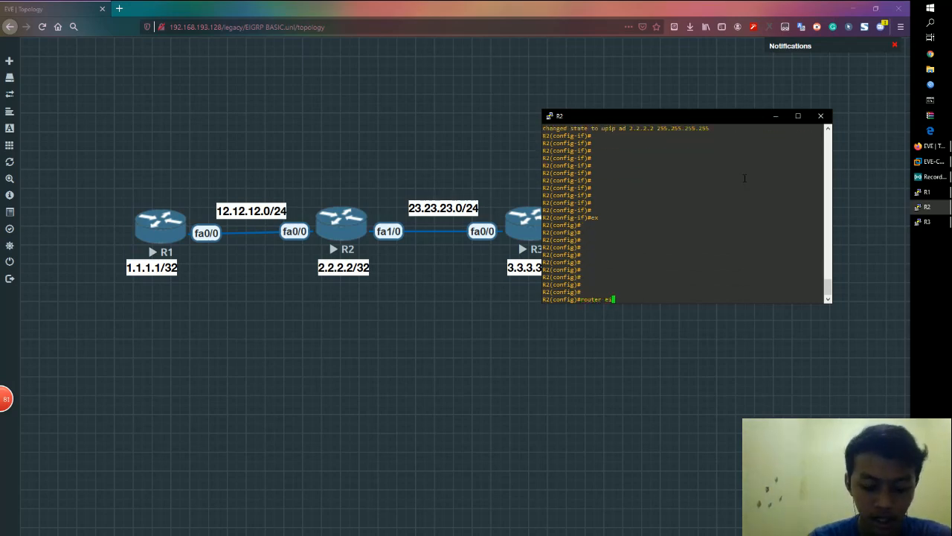
key(Tab)
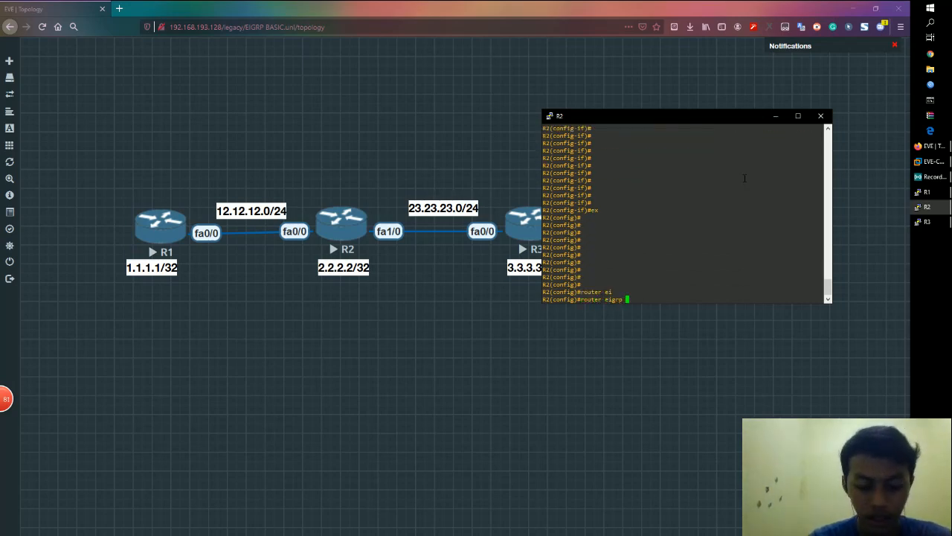
text(10)
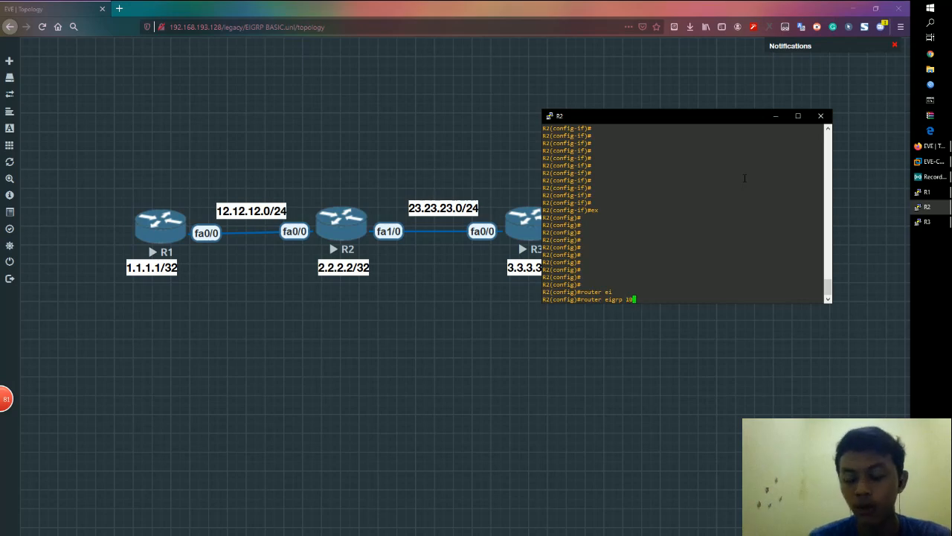
key(Return)
key(Return)
key(Return)
key(Return)
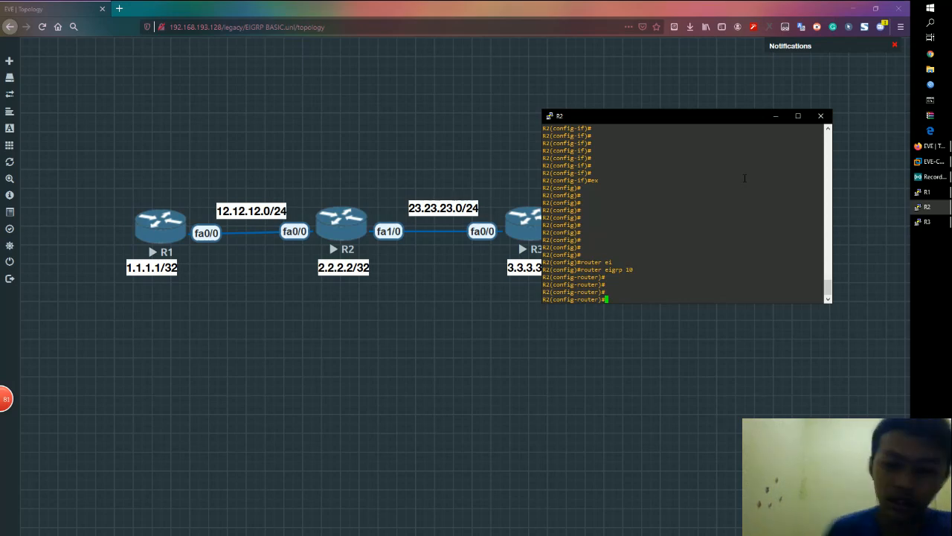
Advertise network 12.12.12.0 with wildcard mask 0.0.0.255 in EIGRP 10 on R2.
text(12.12.12.0)
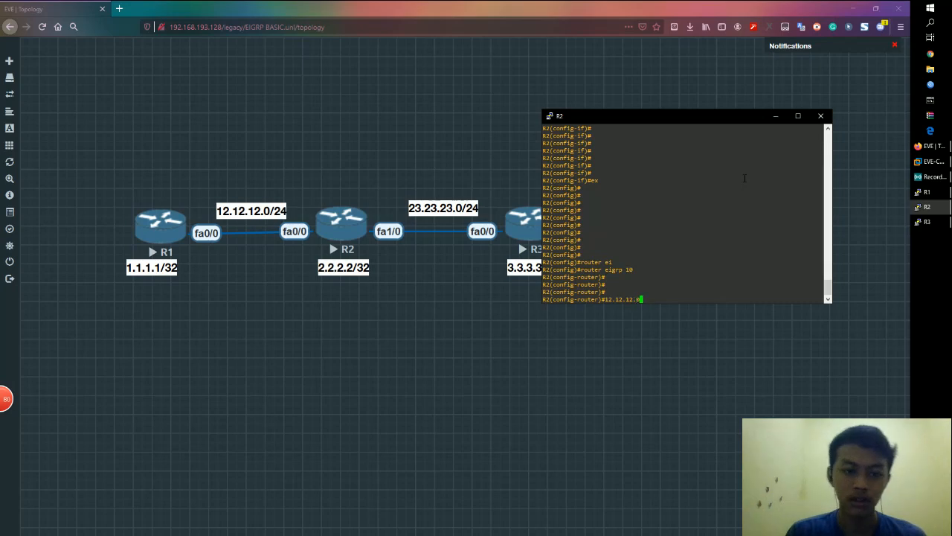
text( 0.0.0.255)
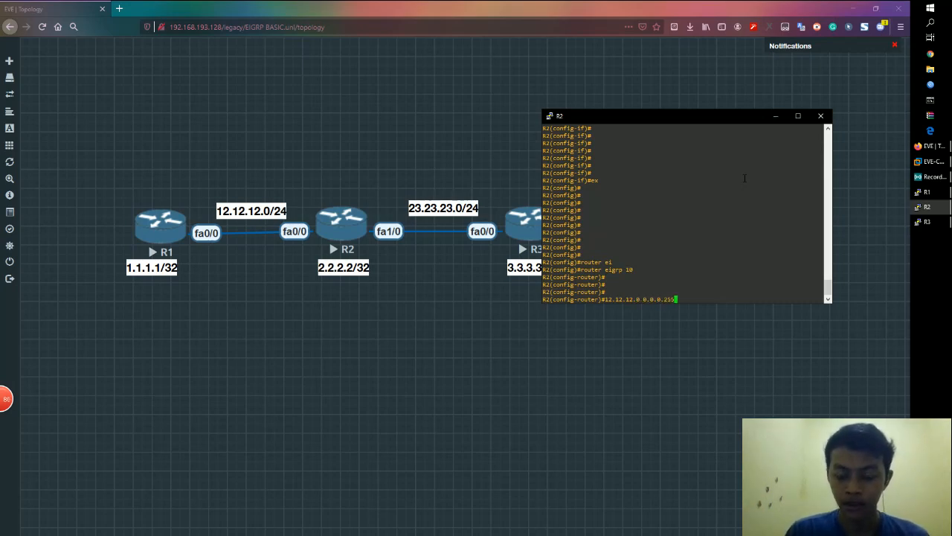
key(Left)
key(Left)
key(Left)
key(Left)
key(Left)
key(Left)
key(Left)
key(Left)
key(Left)
key(Left)
key(Left)
key(Left)
key(Left)
key(Left)
key(Left)
key(Left)
key(Left)
key(Left)
key(Left)
key(Left)
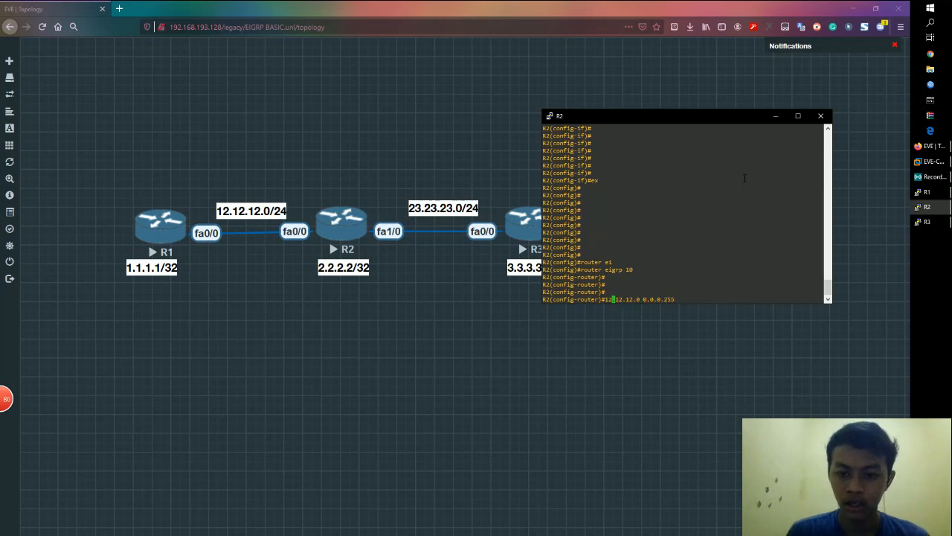
text(net)
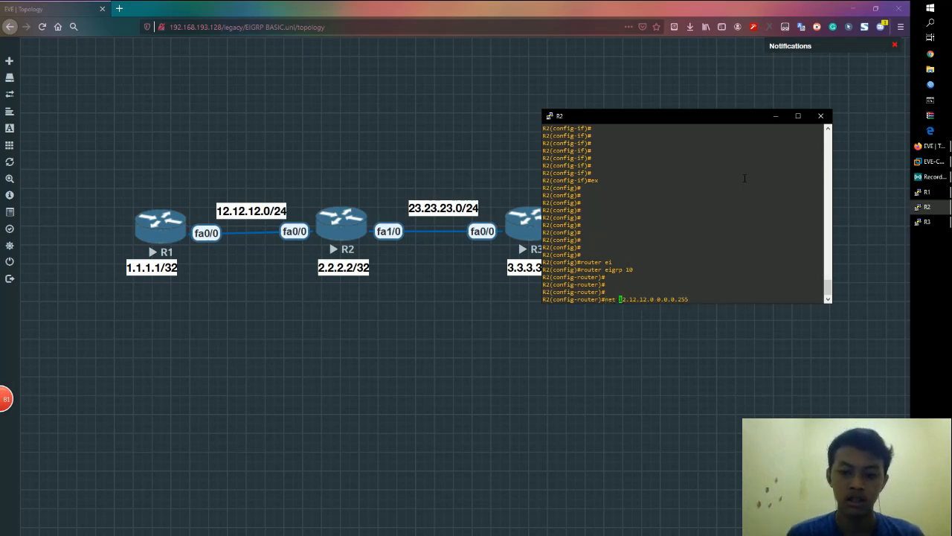
key(Right)
key(Right)
key(Right)
key(Right)
key(Right)
key(Right)
key(Right)
key(Right)
key(Right)
key(Right)
key(Right)
key(Right)
key(Right)
key(Right)
key(Right)
key(Right)
key(Right)
key(Right)
key(Right)
key(Right)
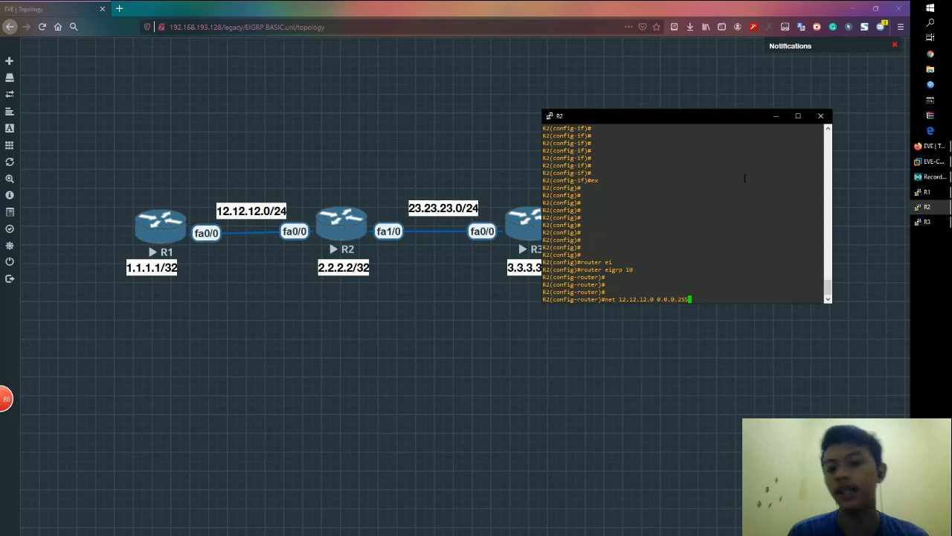
key(Return)
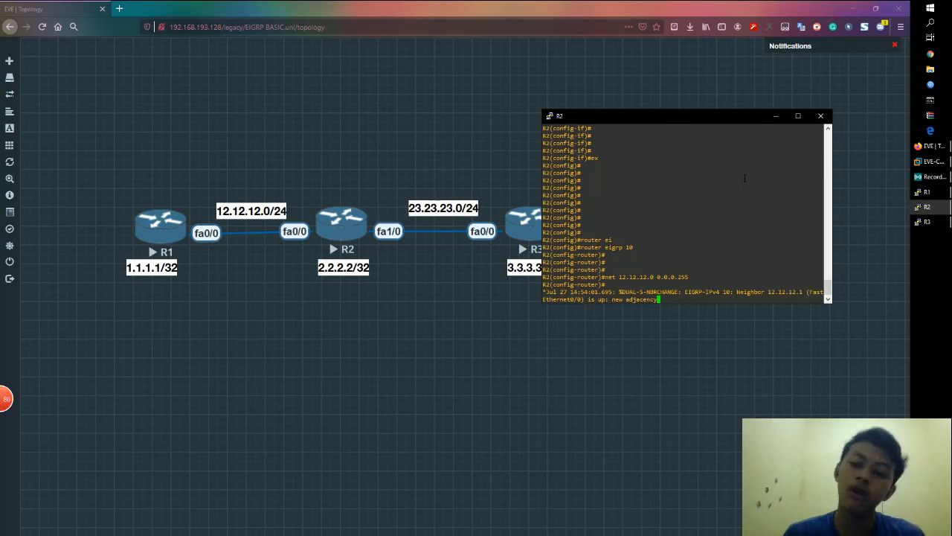
Inspect the EIGRP neighbor message in the R2 console and bring up a fresh router configuration prompt.
drag(619, 291, 725, 293)
click(733, 299)
click(735, 292)
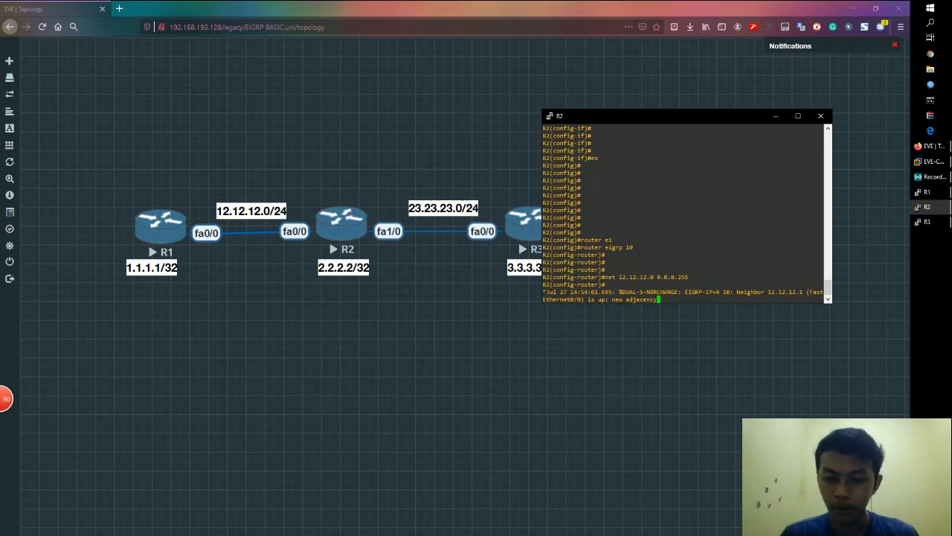
key(Return)
key(Return)
key(Return)
key(Return)
key(Return)
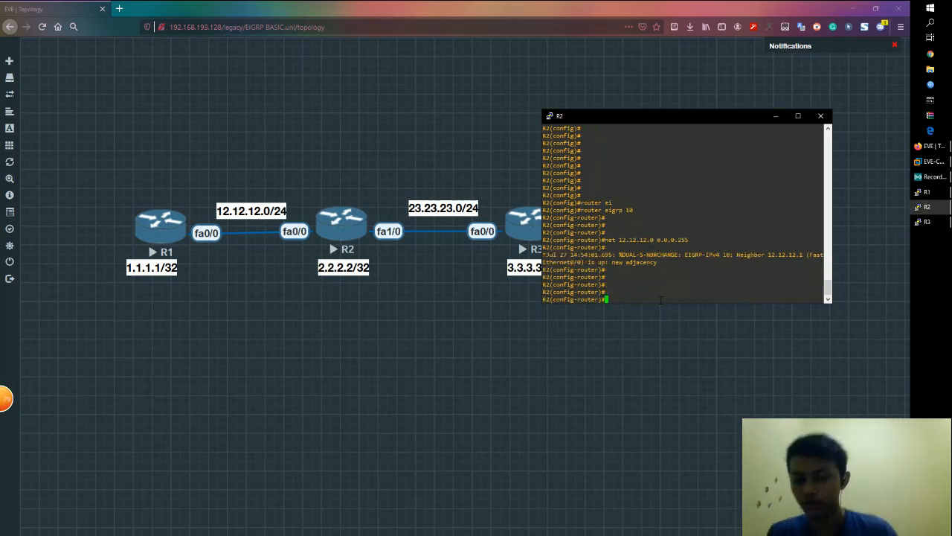
Advertise R2's loopback network 2.2.2.2 with wildcard mask 0.0.0.0 in EIGRP 10.
text(net )
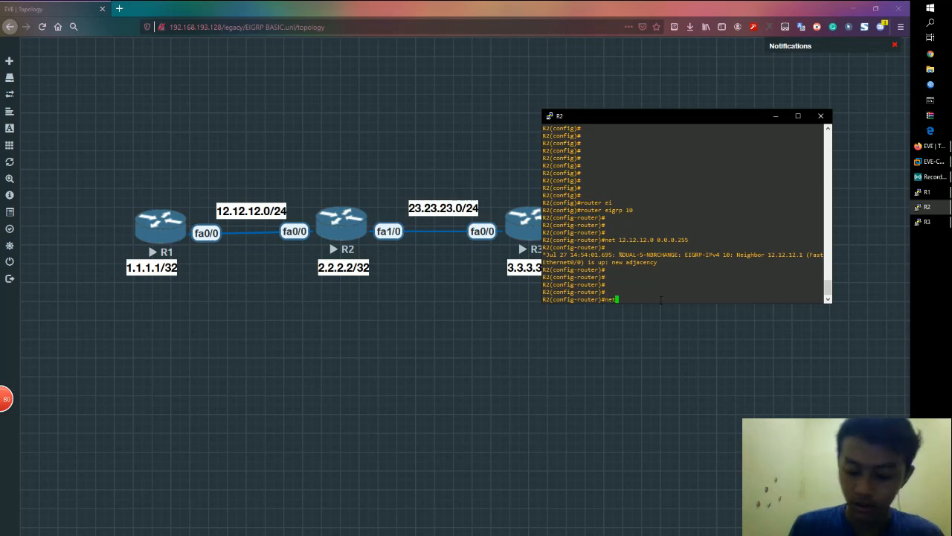
text(2.2.2.2)
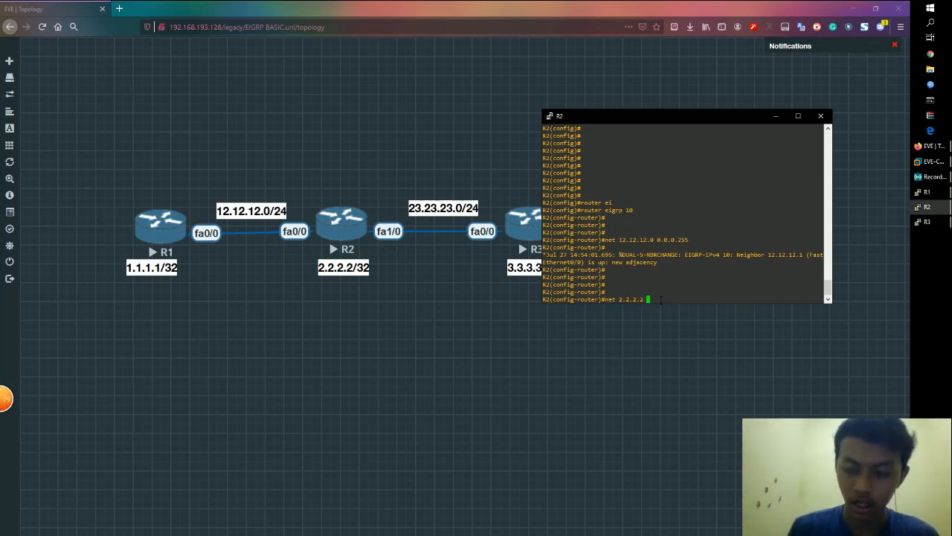
text( 0.0.0.0)
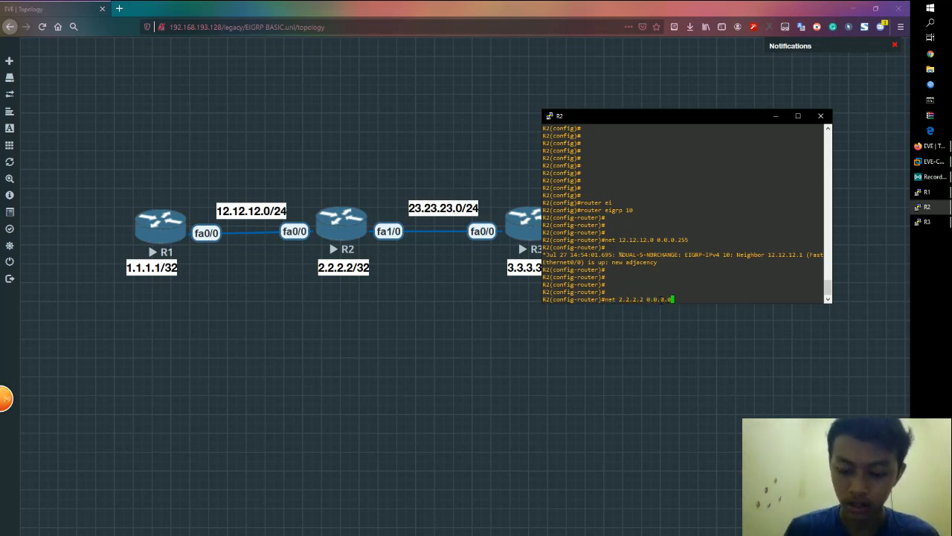
key(Return)
key(Return)
key(Return)
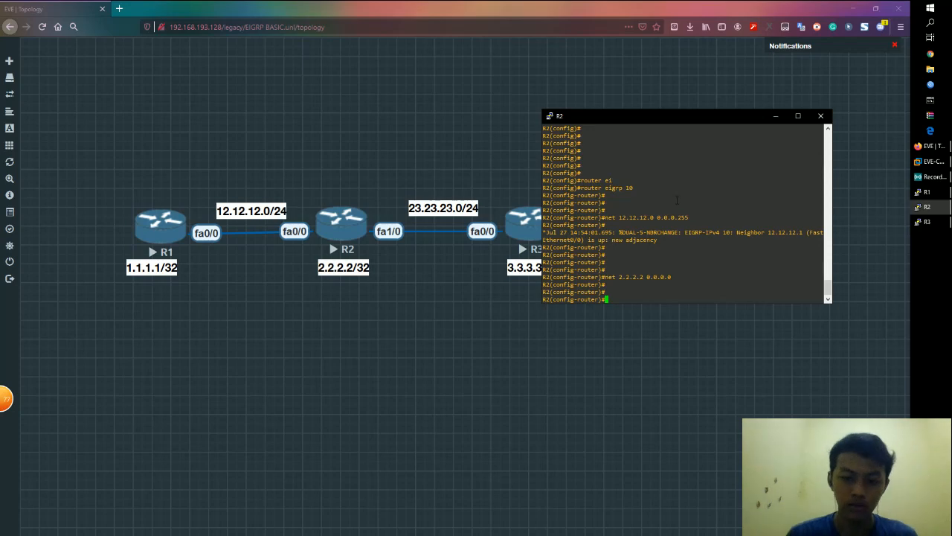
Advertise network 23.23.23.0 with wildcard mask 0.0.0.255 in EIGRP 10 on R2.
text(netw)
key(Tab)
text(23.23.23.0)
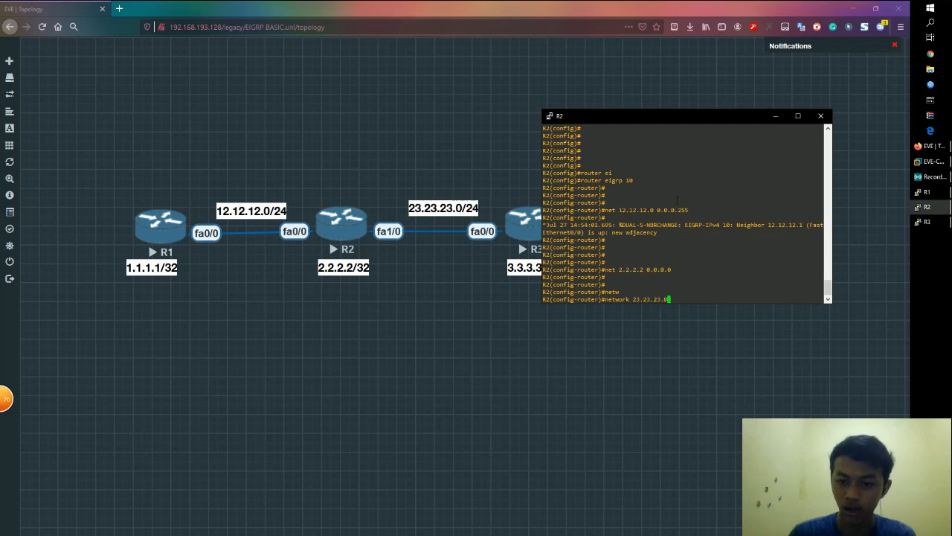
text( 0.0.0.)
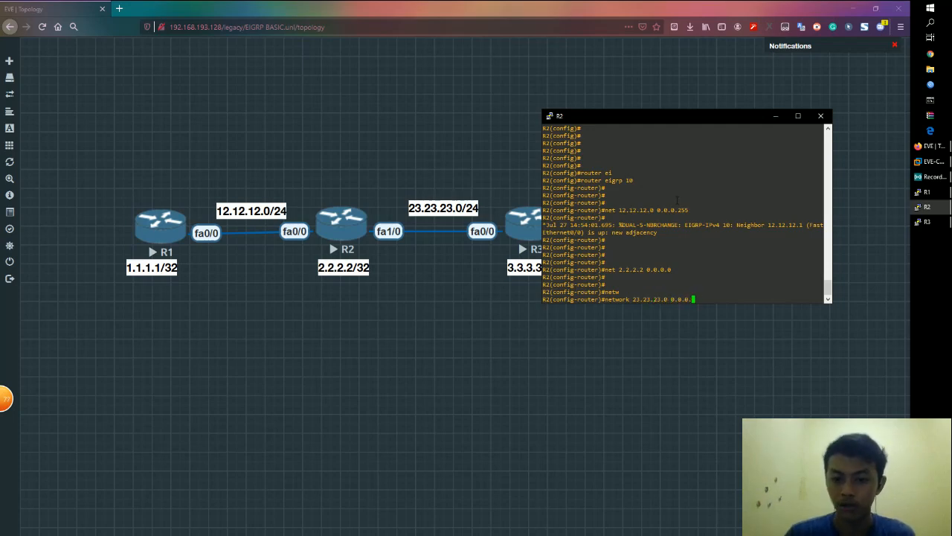
text(25)
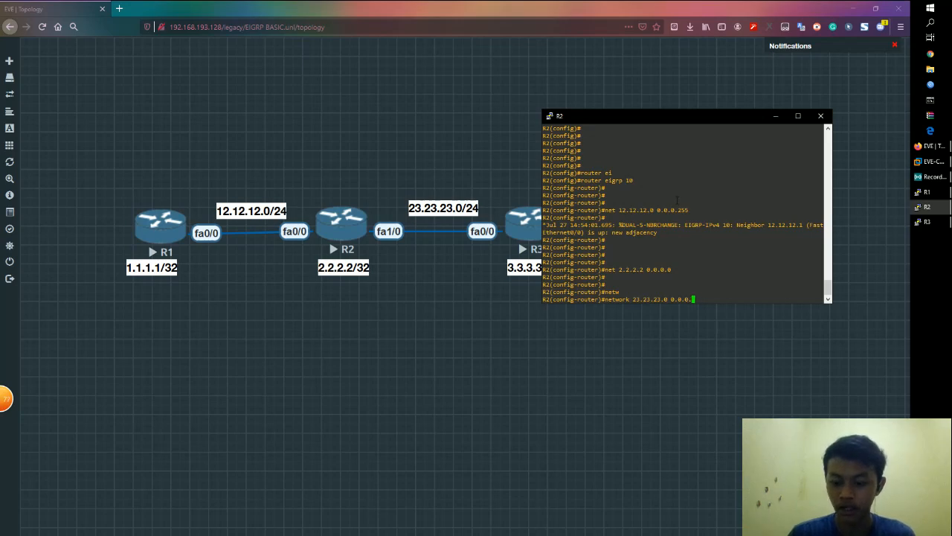
text(5)
key(Return)
key(Return)
key(Return)
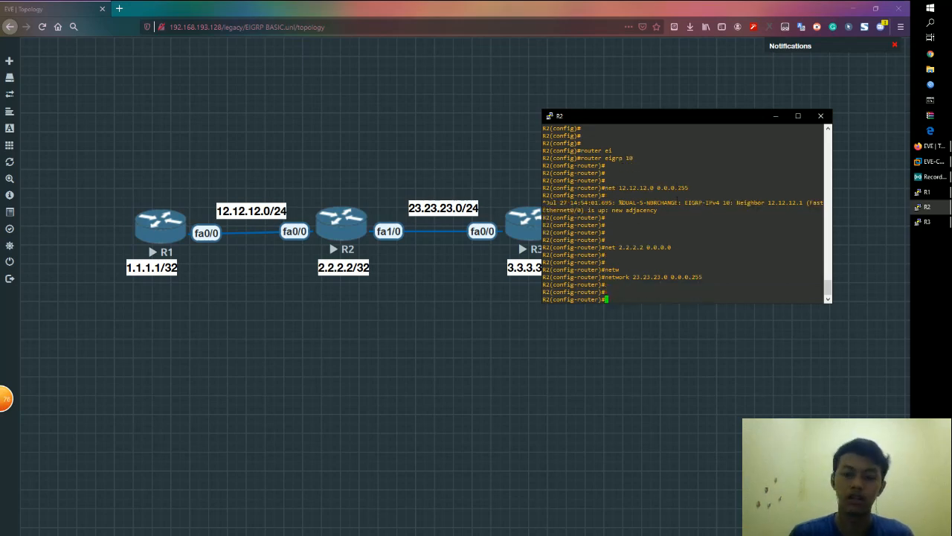
Switch from the R2 console to R3's and exit interface configuration back to global configuration mode.
click(778, 118)
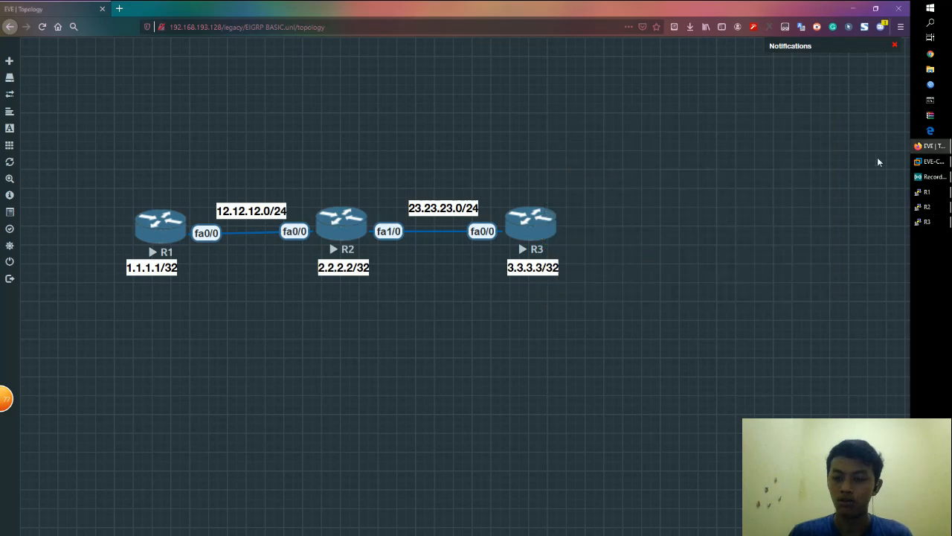
click(927, 221)
drag(176, 28, 683, 71)
key(Return)
key(Return)
key(Return)
key(Return)
key(Return)
text(ex)
key(Return)
key(Return)
key(Return)
key(Return)
key(Return)
key(Return)
key(Return)
key(Return)
key(Return)
key(Return)
Start the EIGRP process on R3 with autonomous system number 10.
text(router ei 1)
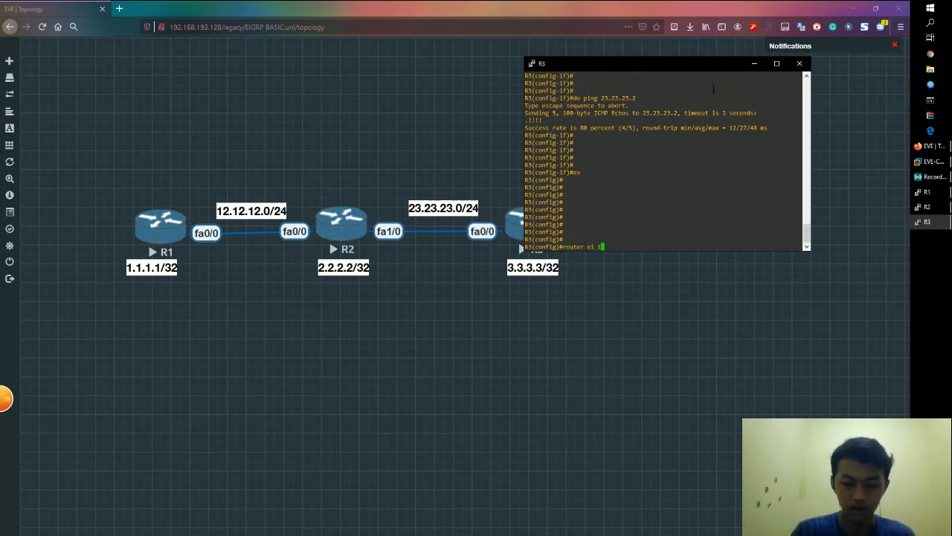
text(0)
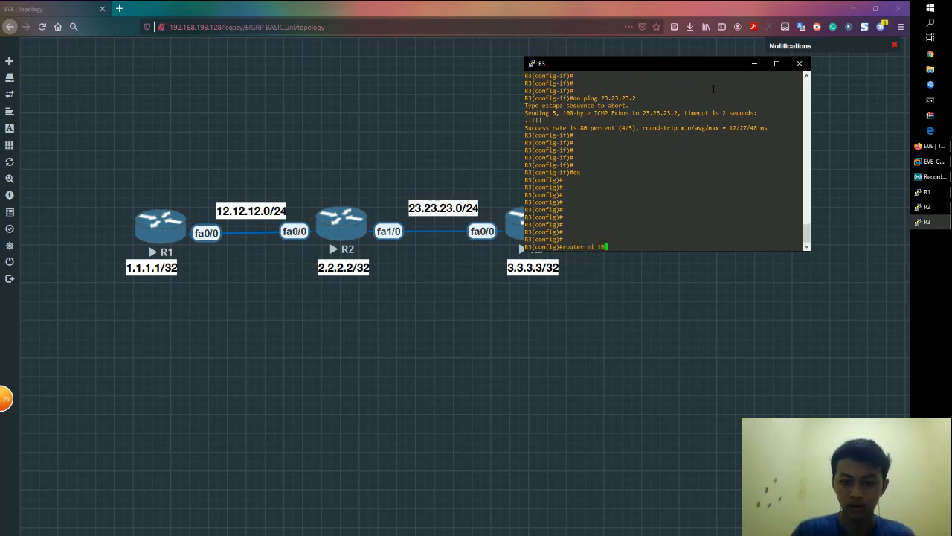
key(Return)
key(Return)
key(Return)
key(Return)
key(Return)
key(Return)
key(Return)
key(Return)
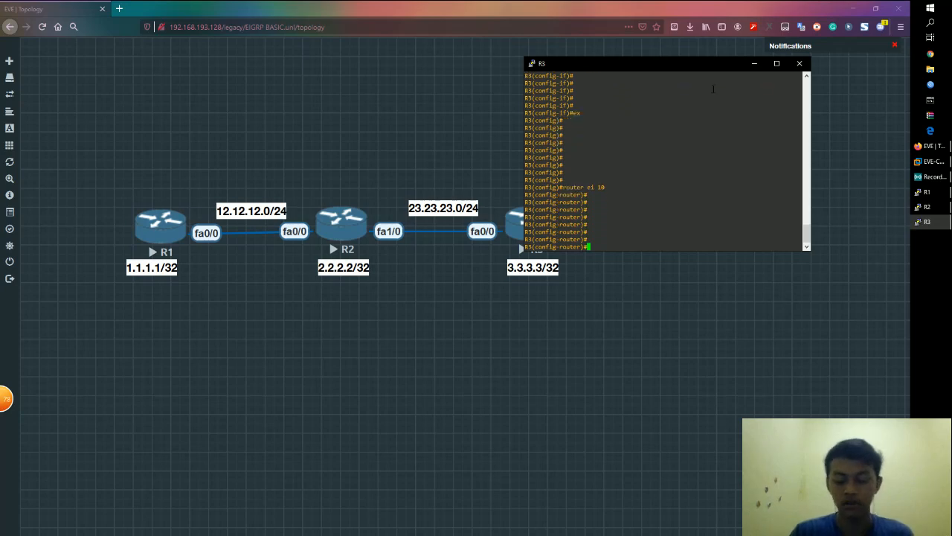
Advertise network 23.23.23.0 with wildcard mask 0.0.0.255 in EIGRP 10 on R3.
text(net 23.23.23.0 0.0.0.255)
key(Return)
key(Return)
key(Return)
key(Return)
key(Return)
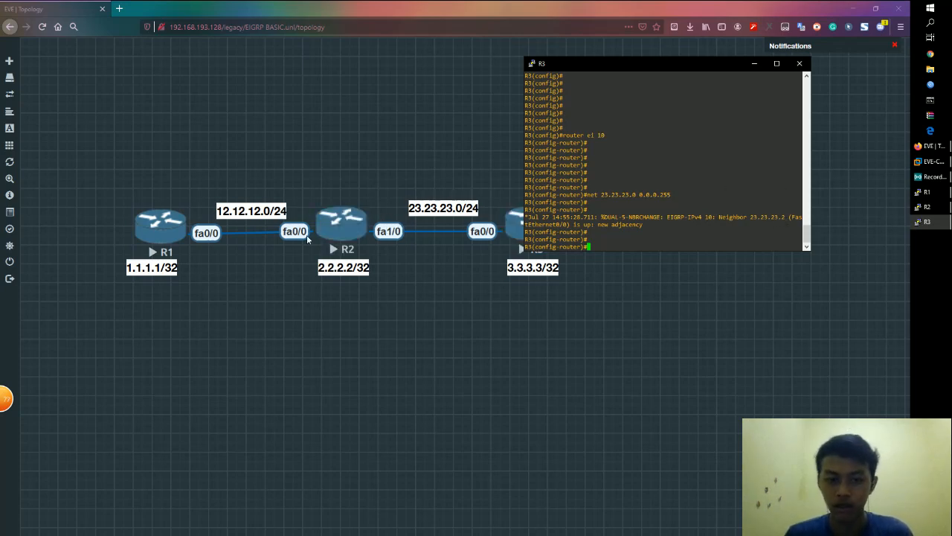
Advertise R3's loopback network 3.3.3.3 with wildcard mask 0.0.0.0 in EIGRP 10.
key(Return)
key(Return)
key(Return)
text(net 3.3.3.3 0.0.0.0)
key(Return)
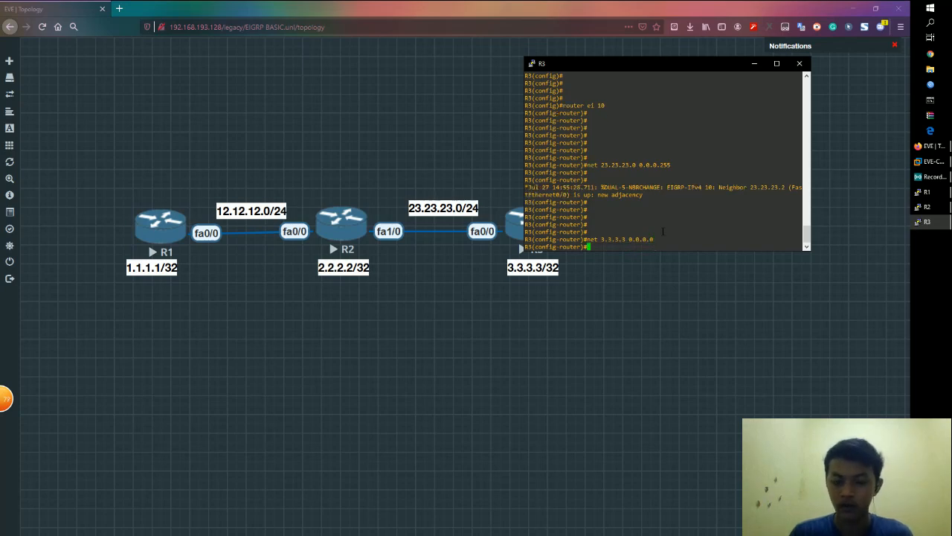
key(Return)
key(Return)
key(Return)
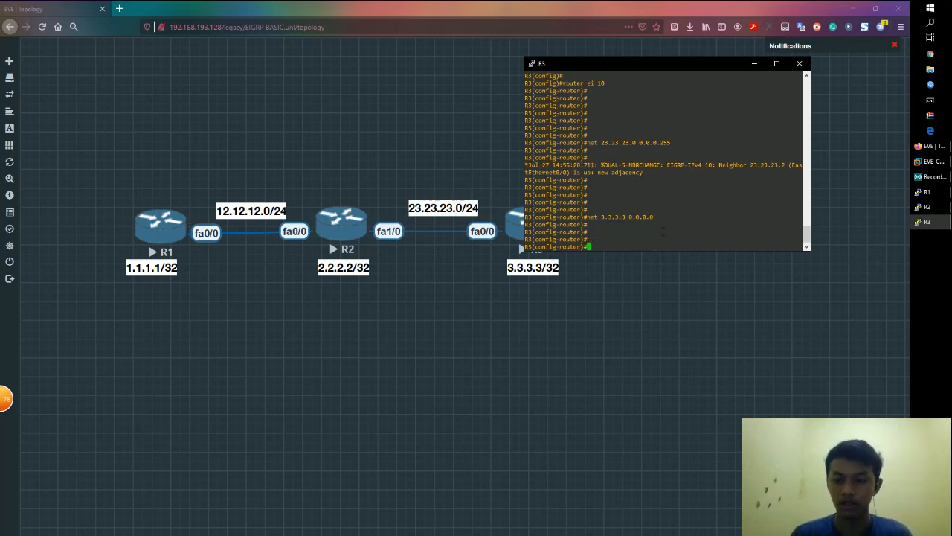
Switch from the R3 console to R1's and exit EIGRP router configuration back to global configuration mode.
click(753, 65)
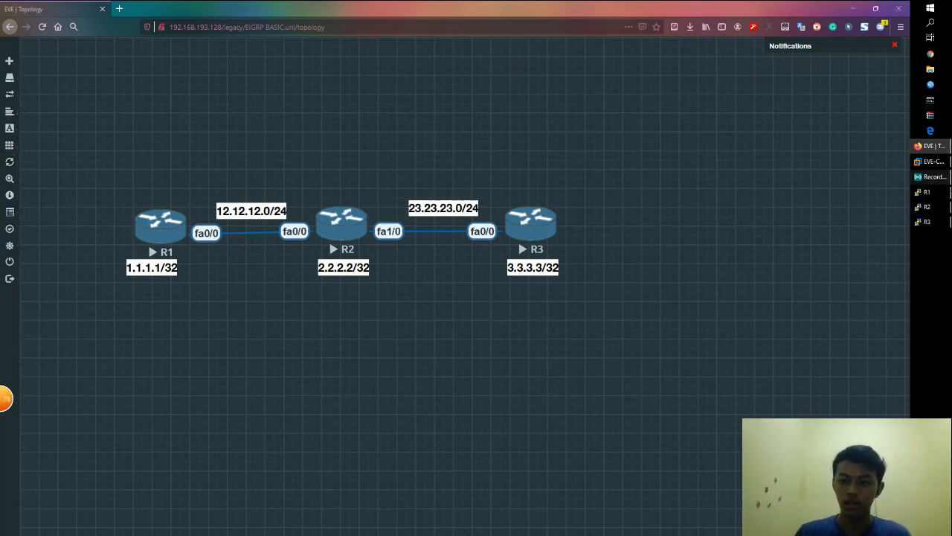
mouse_move(941, 200)
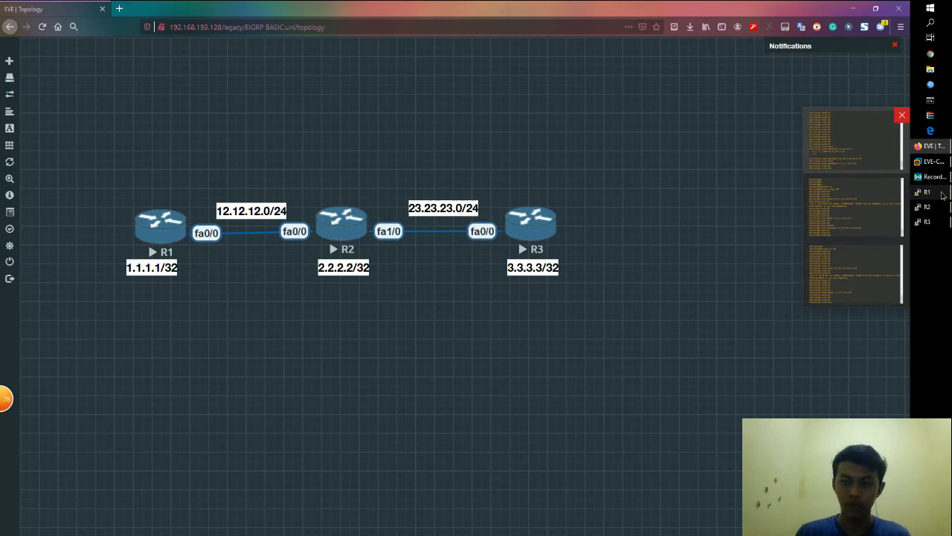
click(942, 195)
drag(771, 117, 770, 105)
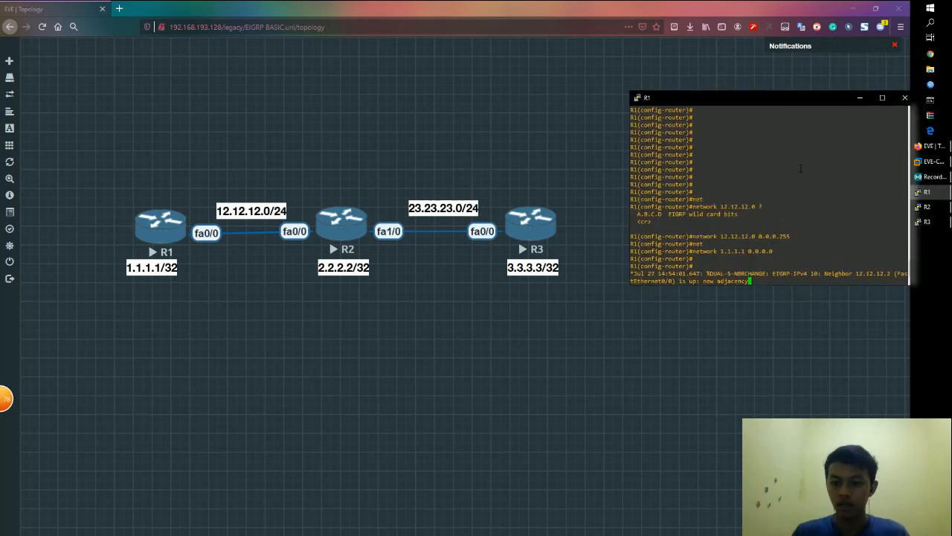
key(Return)
key(Return)
key(Return)
key(Return)
key(Return)
key(Return)
key(Return)
key(Return)
text(ex)
key(Return)
key(Return)
key(Return)
key(Return)
key(Return)
key(Return)
key(Return)
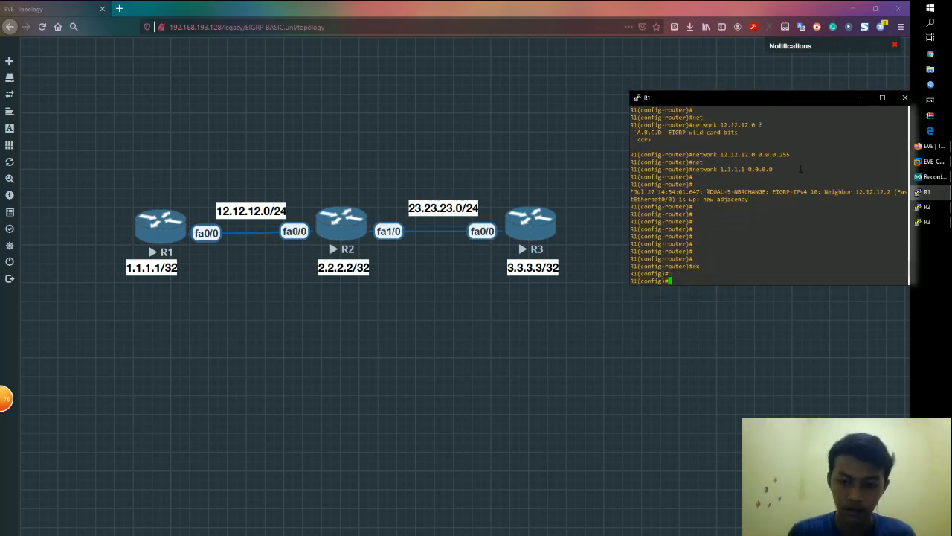
Exit R1's global configuration to privileged EXEC mode and display its IP routing table.
text(ex)
key(Return)
key(Return)
key(Return)
text(exit)
key(Return)
key(Return)
key(Return)
key(Return)
key(Return)
text(sh ip route)
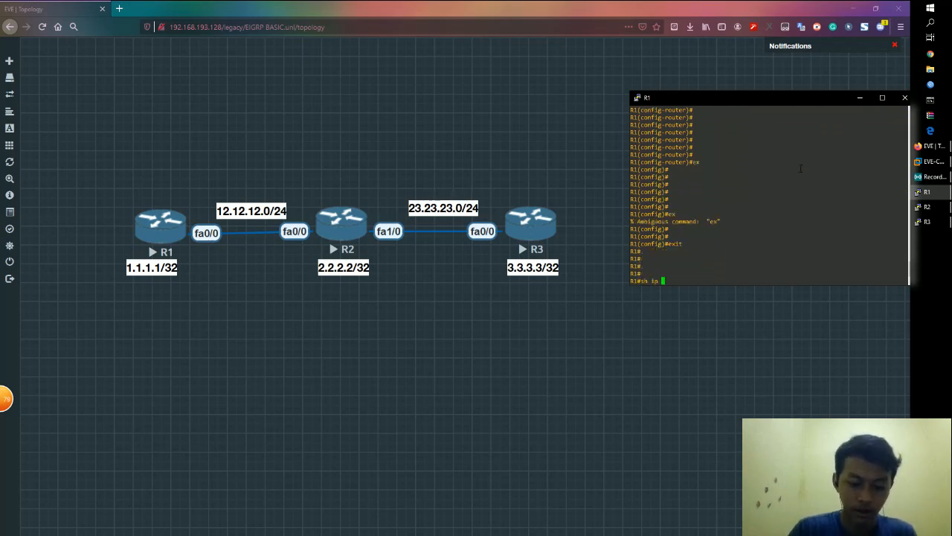
key(Return)
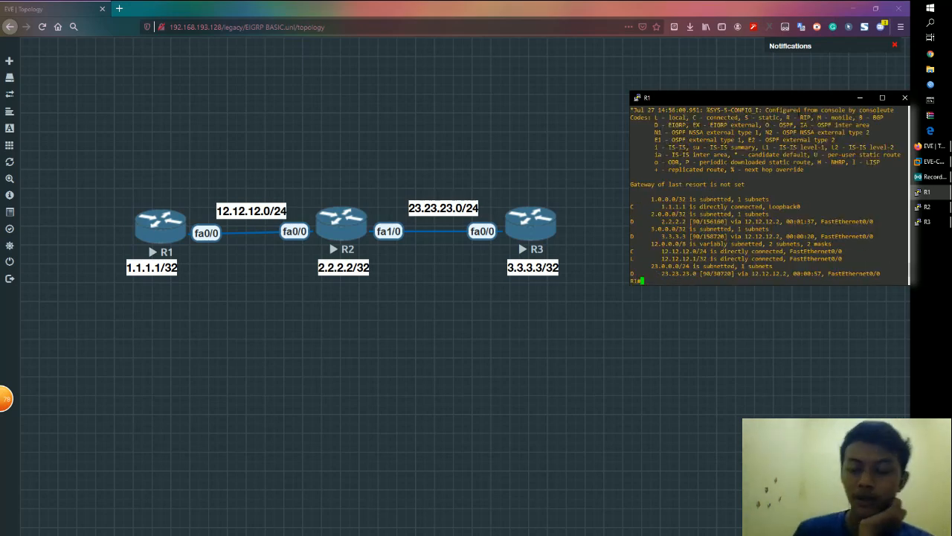
Examine the directly connected routes 1.1.1.1 and 12.12.12.0 in R1's routing table against the topology.
drag(783, 101, 601, 44)
scroll(650, 121, up, 2)
scroll(649, 120, down, 2)
drag(476, 149, 504, 149)
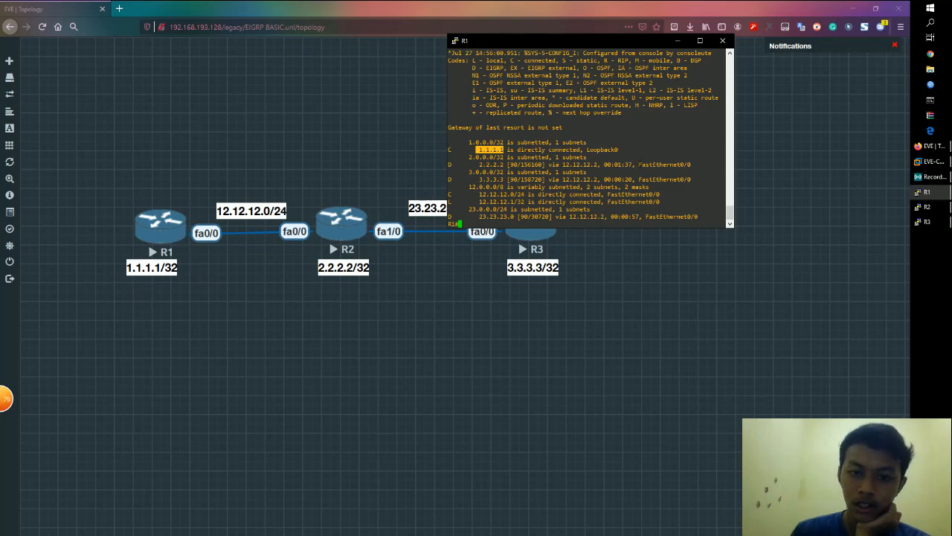
click(236, 281)
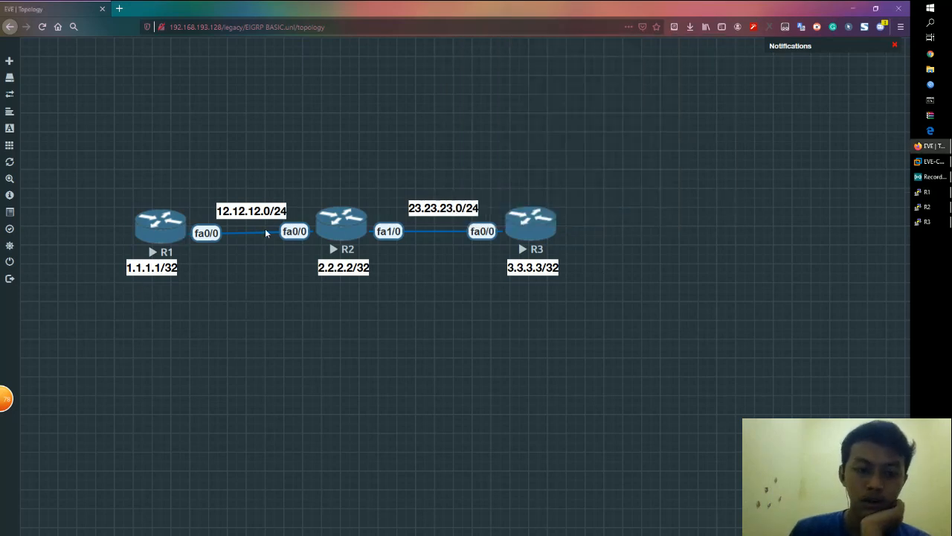
click(936, 195)
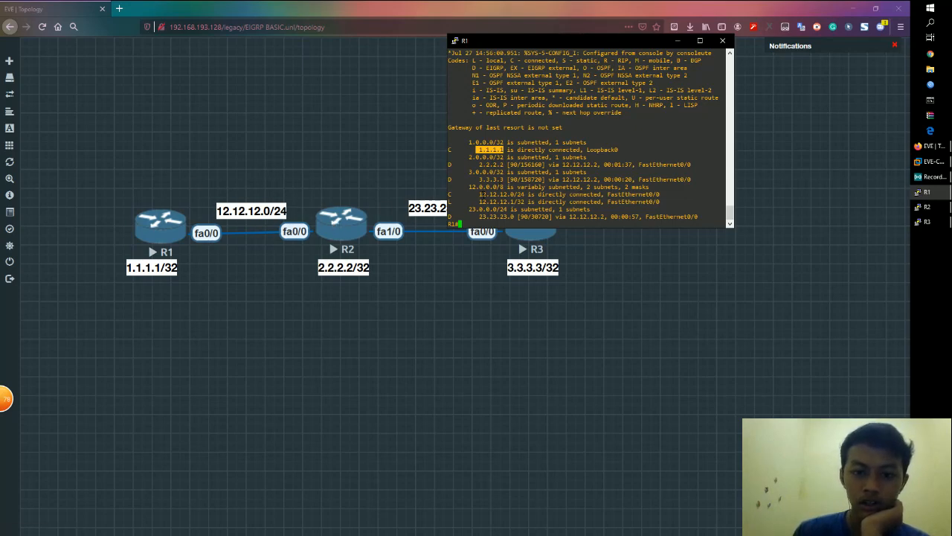
drag(484, 195, 513, 194)
click(547, 221)
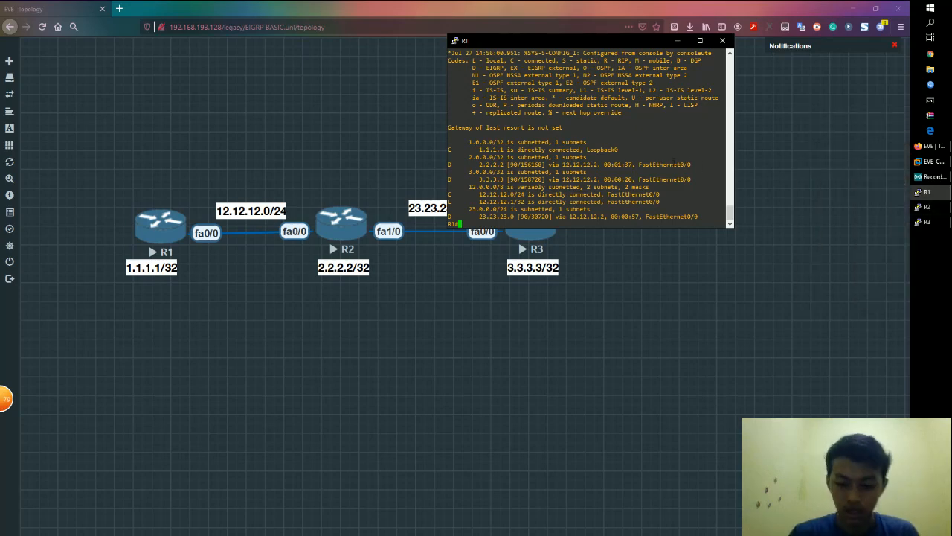
Examine the EIGRP route to R2's loopback 2.2.2.2 in R1's routing table.
key(Return)
key(Return)
key(Return)
key(Return)
key(Return)
key(Return)
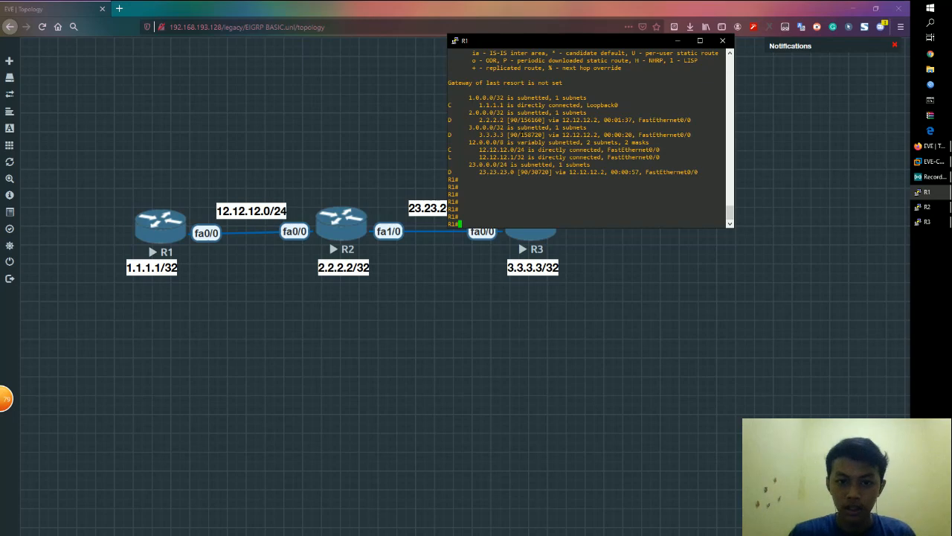
drag(470, 120, 504, 120)
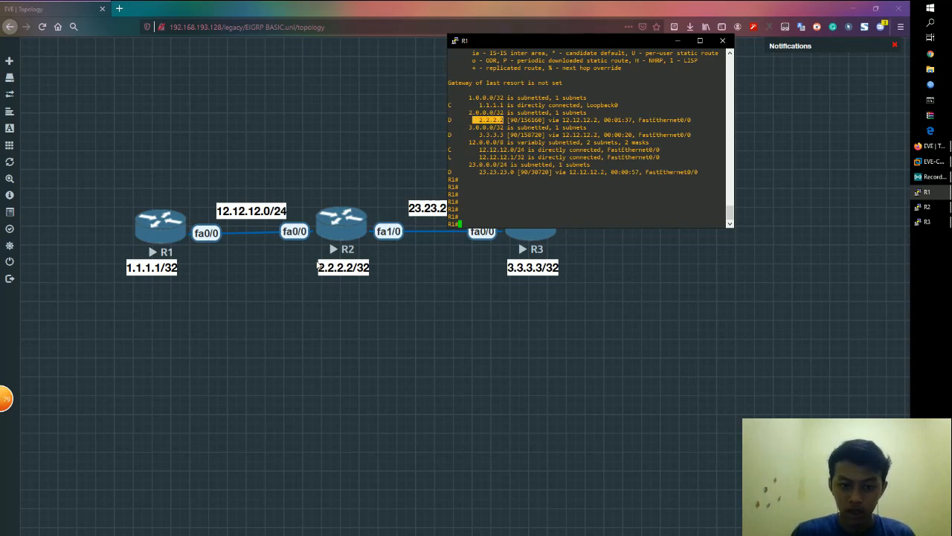
Examine the EIGRP routes 3.3.3.3 and 23.23.23.0 in R1's routing table, then move R1's console clear of the topology.
drag(474, 135, 506, 135)
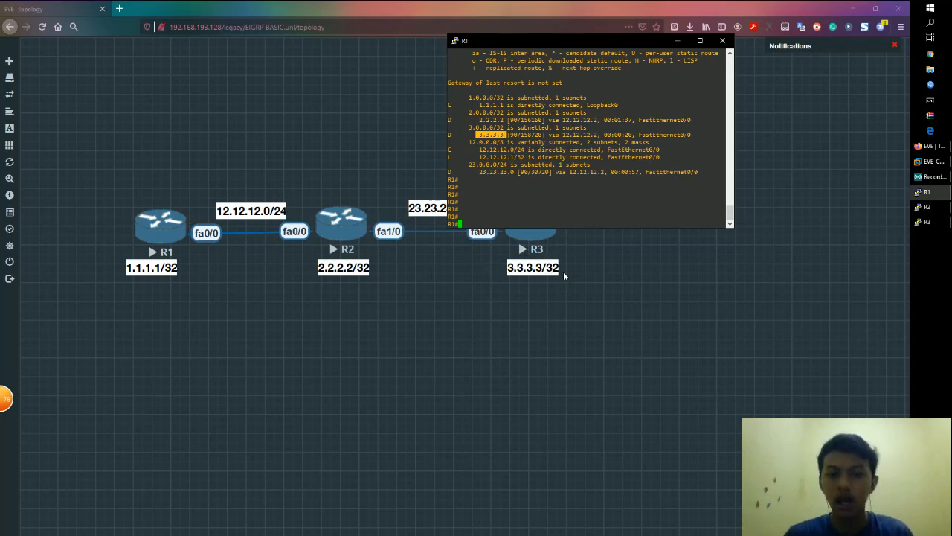
drag(479, 172, 514, 172)
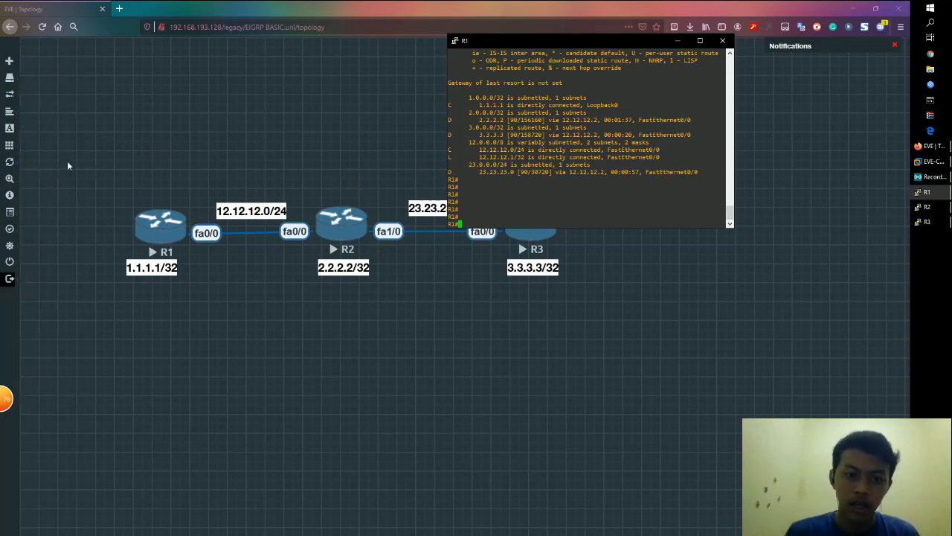
drag(573, 41, 725, 59)
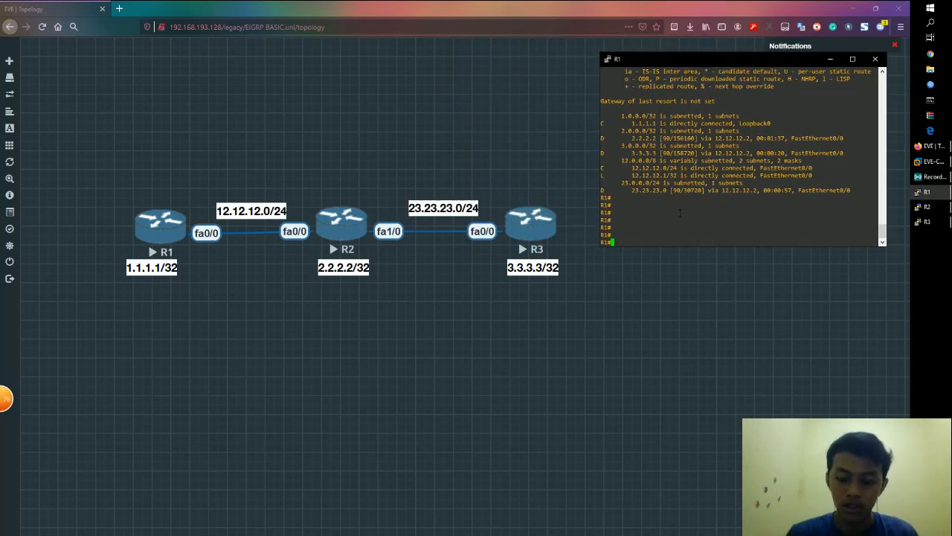
Enter global configuration mode on R1.
key(Return)
key(Return)
key(Return)
text(conf)
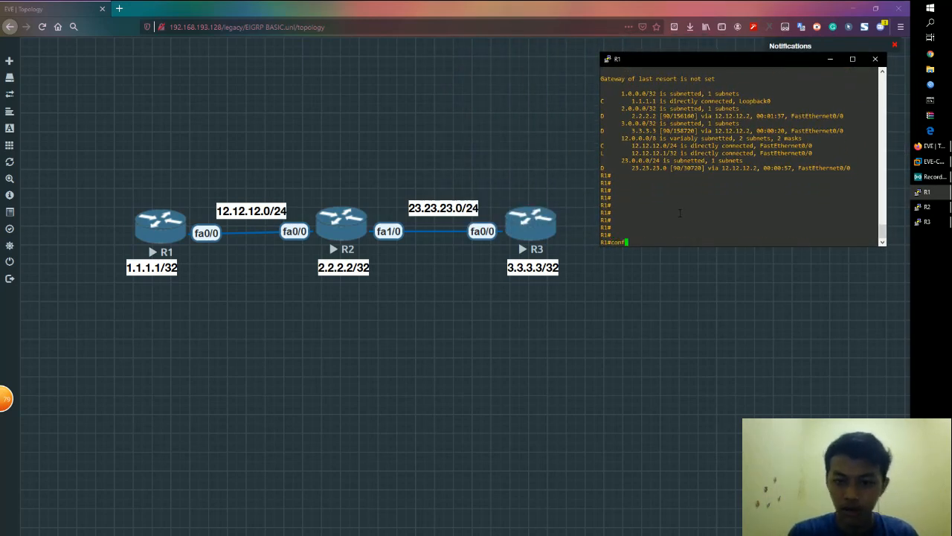
key(Return)
key(Return)
key(Return)
key(Return)
key(Return)
key(Return)
key(Return)
key(Return)
key(Return)
key(Return)
key(Return)
Enter router configuration for EIGRP autonomous system 10 on R1.
text(reuter ei 1)
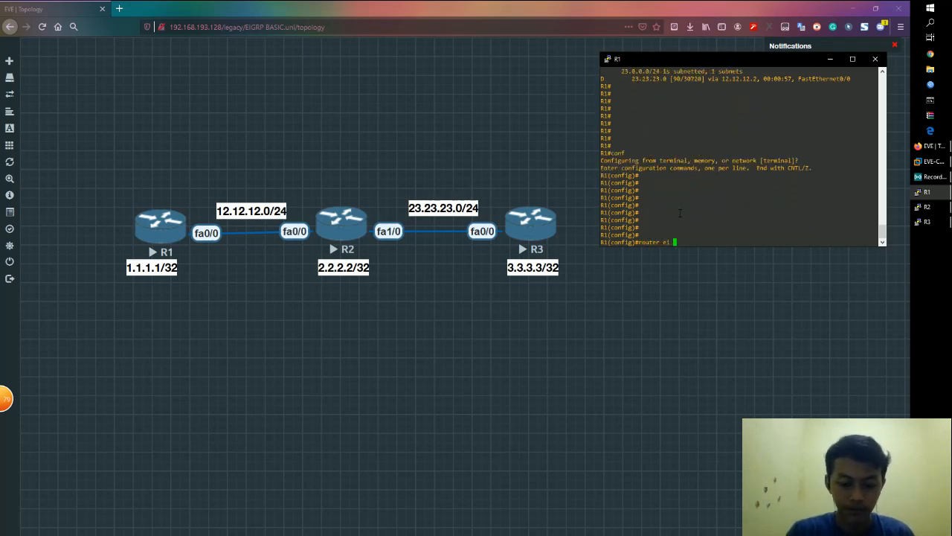
text(0)
key(Return)
key(Return)
key(Return)
key(Return)
key(Return)
key(Return)
key(Return)
key(Return)
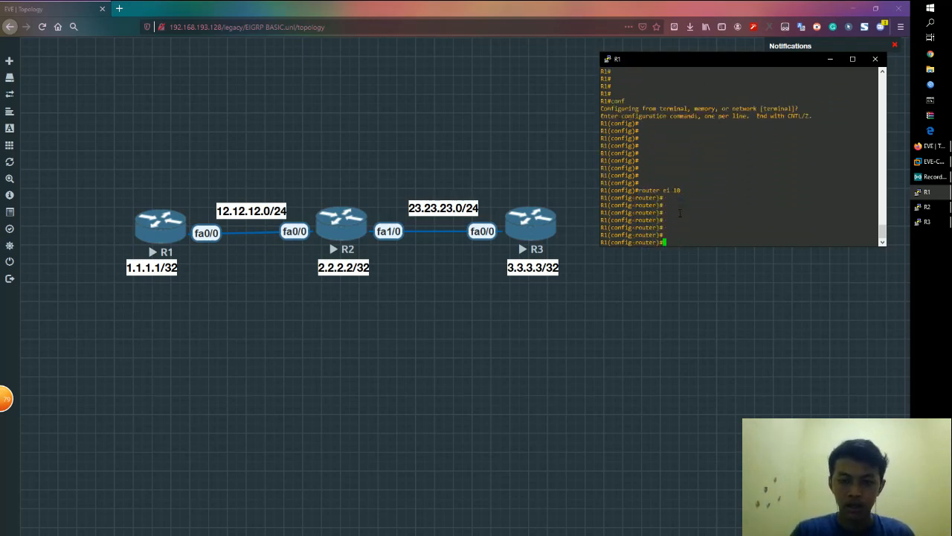
key(Return)
key(Return)
key(Return)
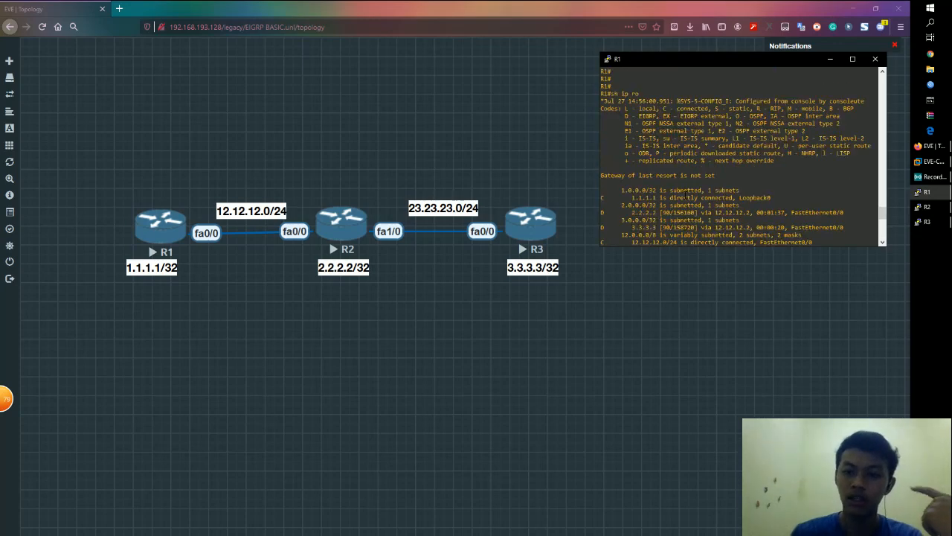
Disable automatic route summarization for EIGRP 10 on R1 with no auto-summary.
scroll(684, 192, down, 4)
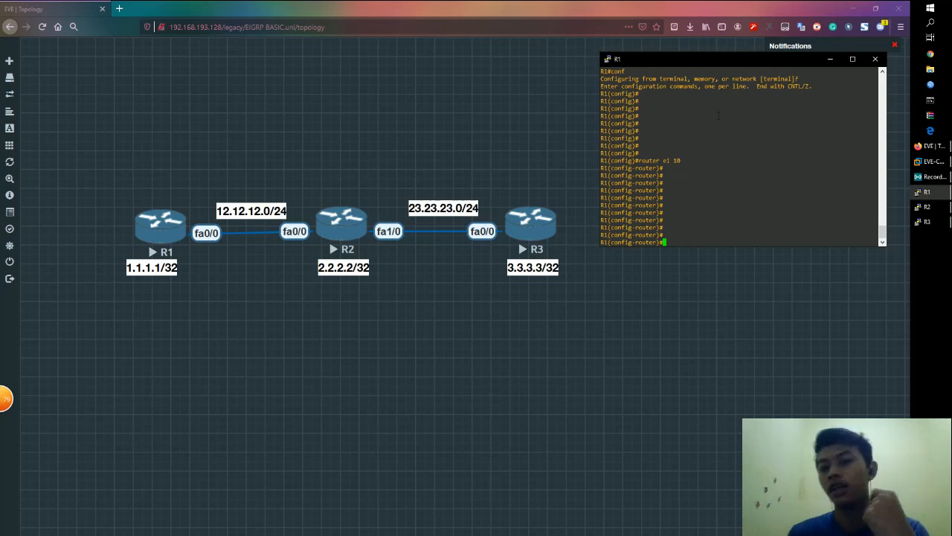
text(no au)
key(Tab)
key(Return)
key(Return)
key(Return)
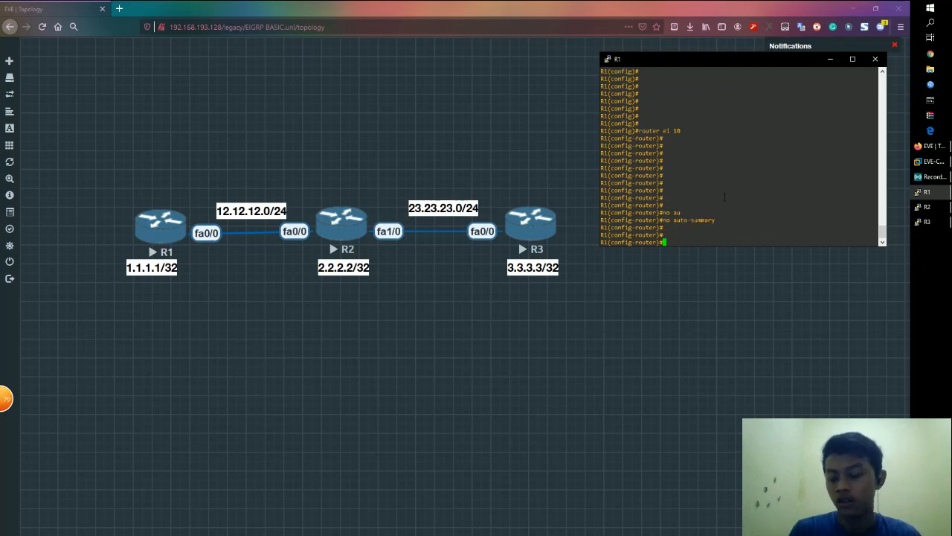
text(network 1.1.1.1 0.0.0.0)
key(Up)
key(Up)
key(Down)
key(Down)
key(Down)
key(Down)
key(Down)
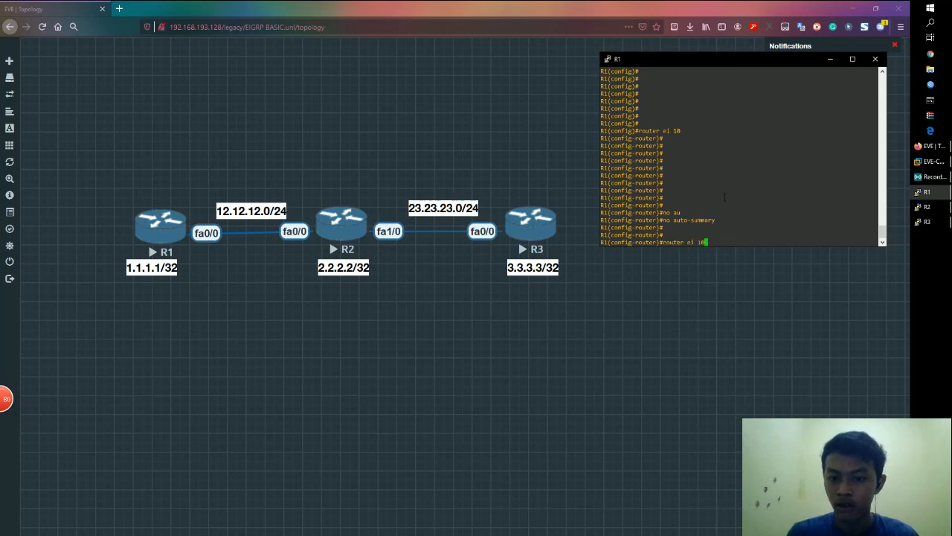
key(Up)
key(Up)
key(Up)
key(Up)
key(Up)
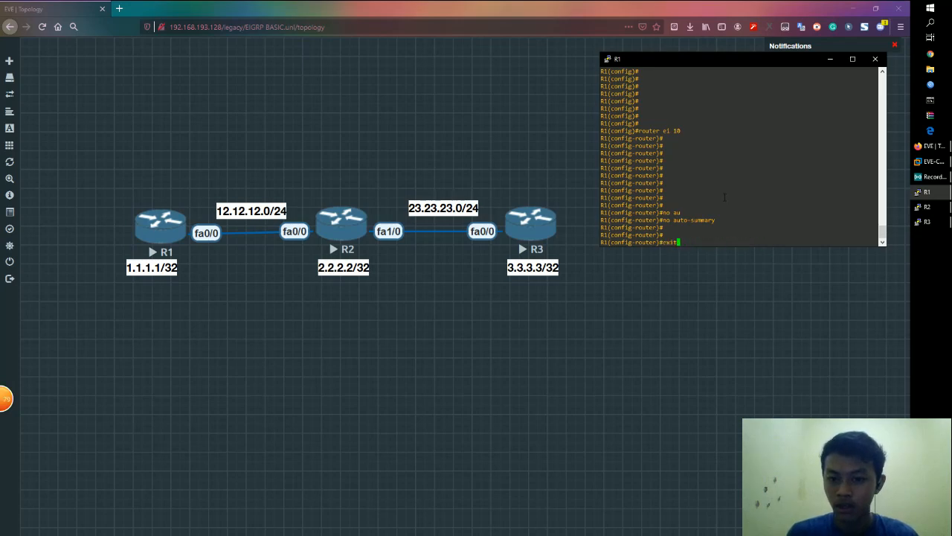
key(Down)
key(Down)
key(Down)
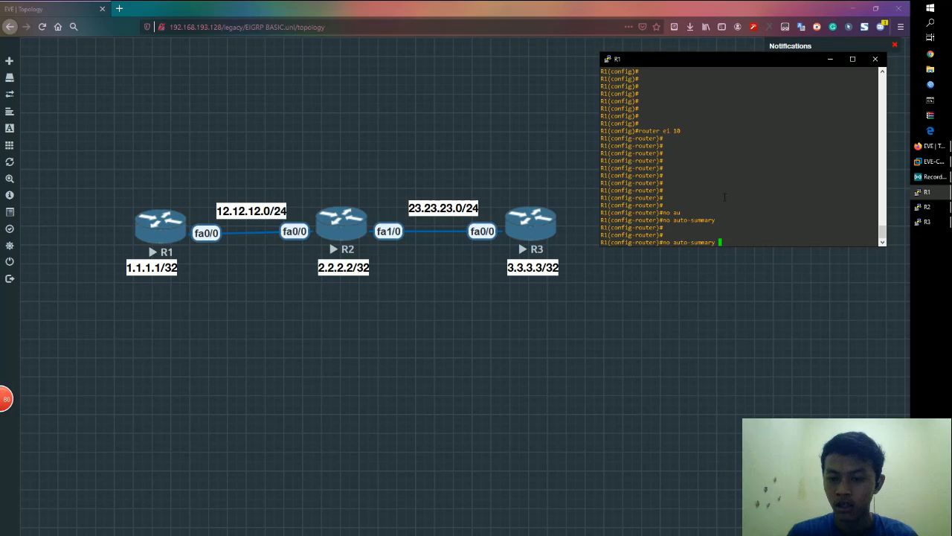
Display R1's full IP routing table from router configuration mode and examine its 23.0.0.0/24 entry.
key(Return)
key(Return)
text(do)
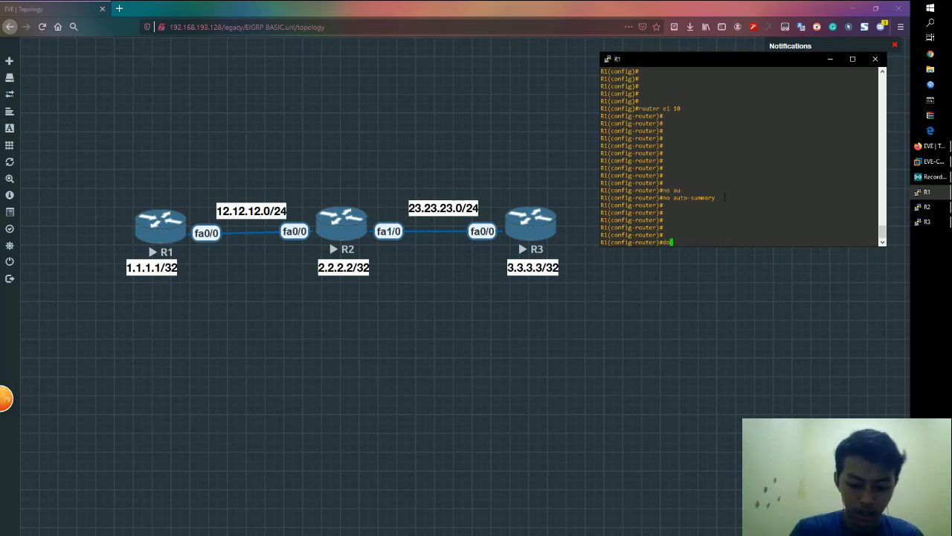
text( sh ip route)
key(Return)
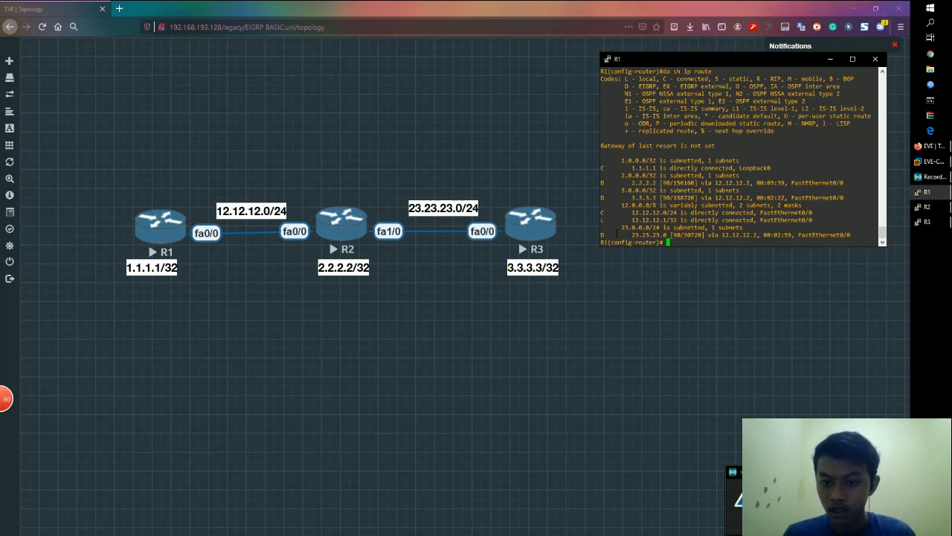
drag(619, 227, 660, 227)
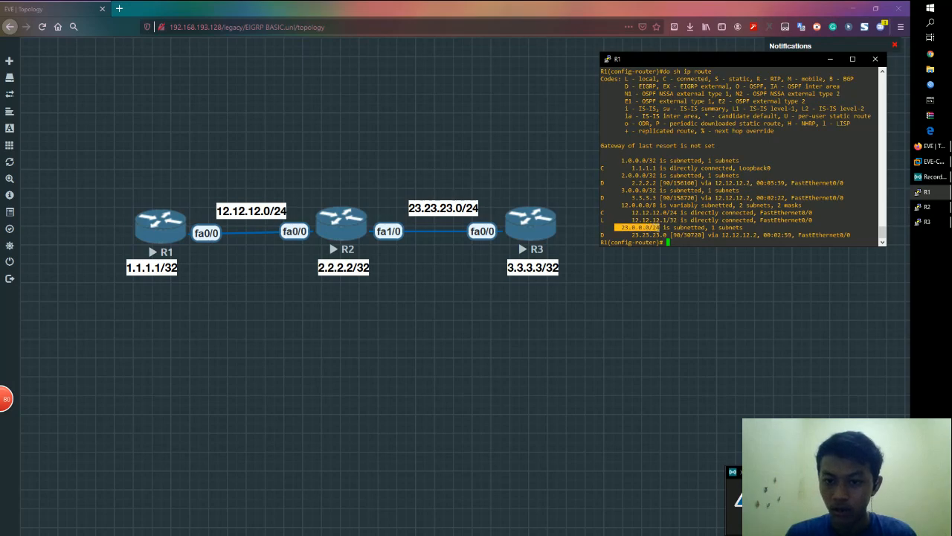
click(698, 244)
Display only the EIGRP routes in R1's routing table with do sh ip route eigrp.
key(Up)
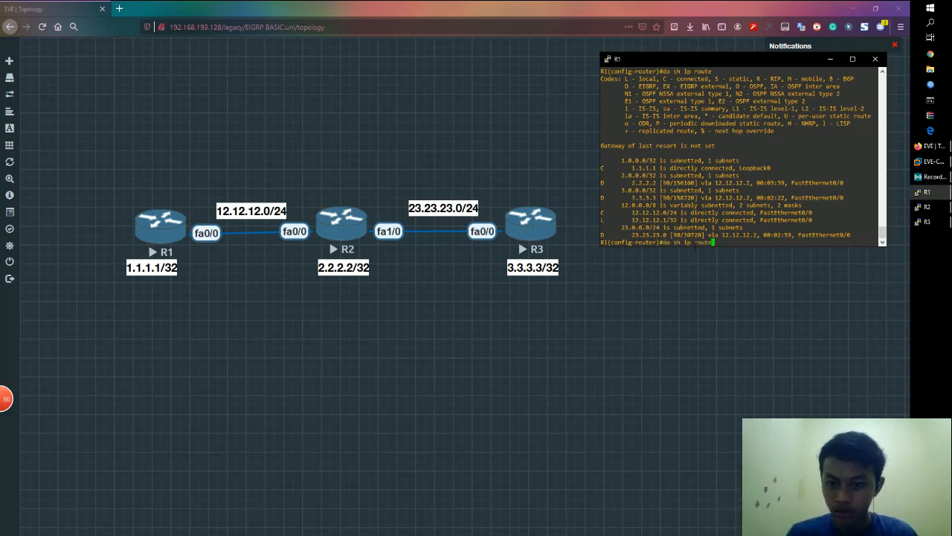
text(eigrp)
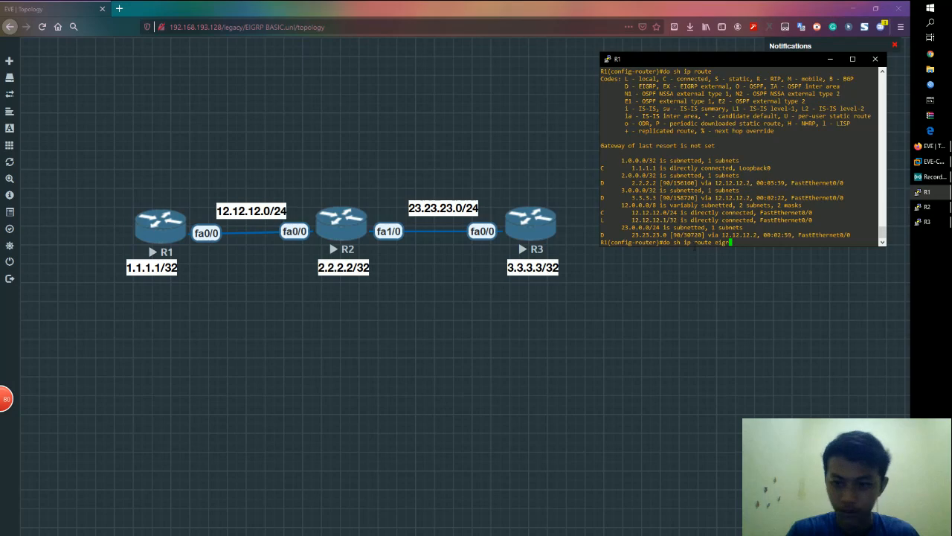
key(Return)
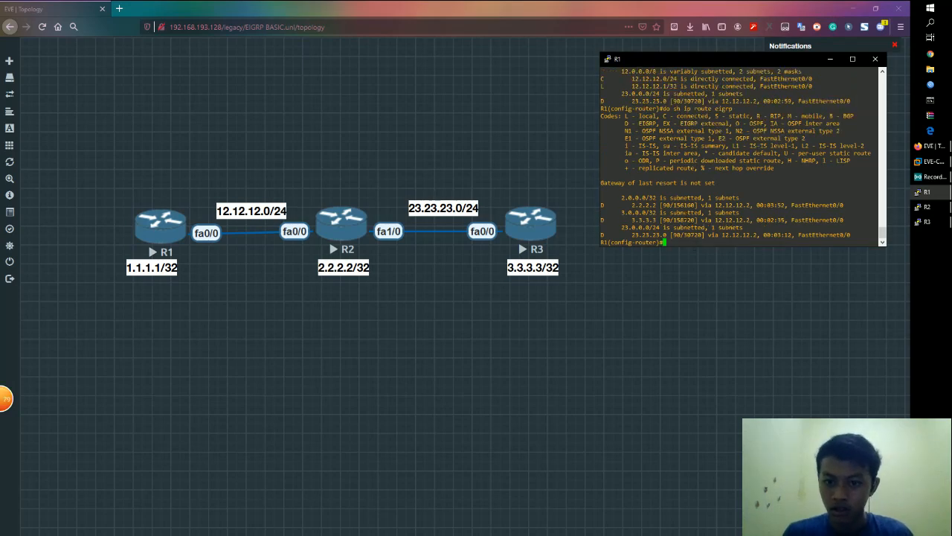
Compare the 23.0.0.0/24 entries in R1's EIGRP-only output and its full routing table.
drag(621, 227, 654, 235)
click(657, 233)
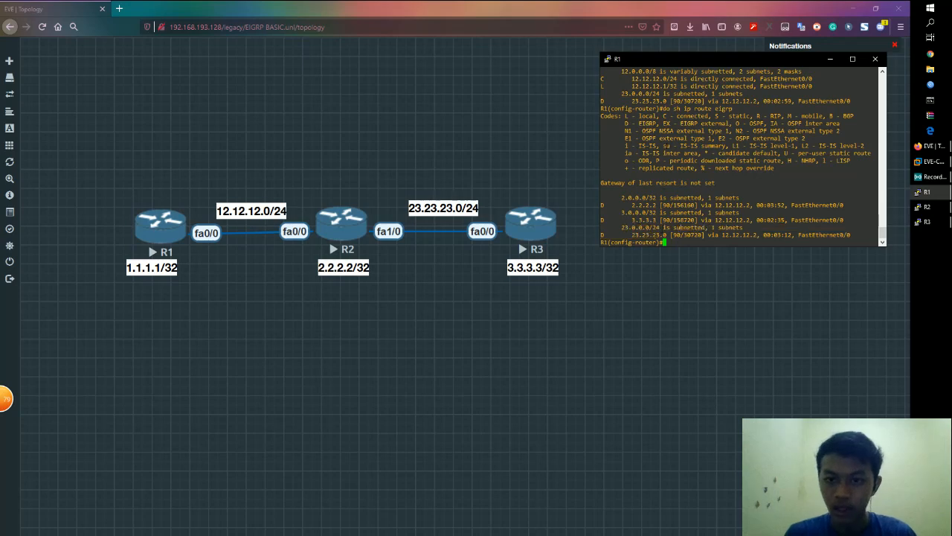
drag(623, 94, 646, 94)
click(736, 155)
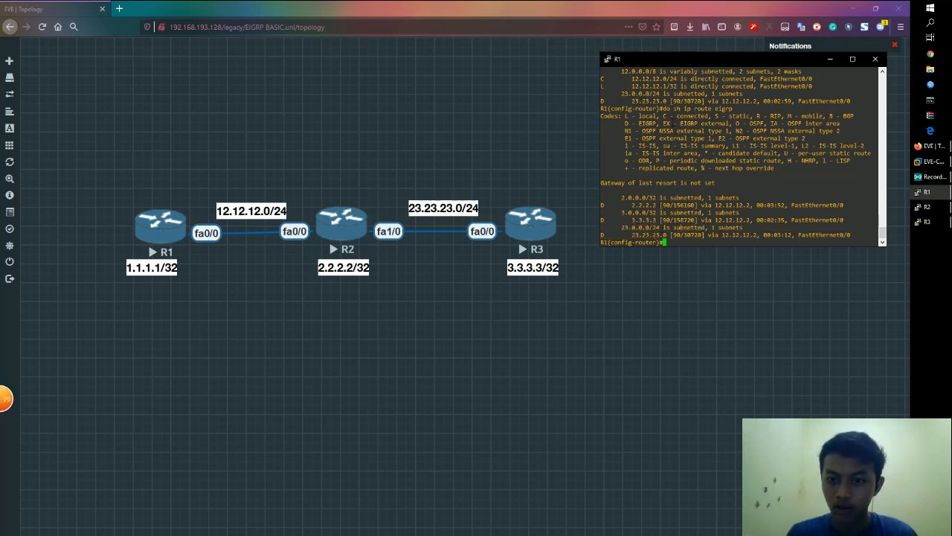
double_click(674, 243)
click(669, 188)
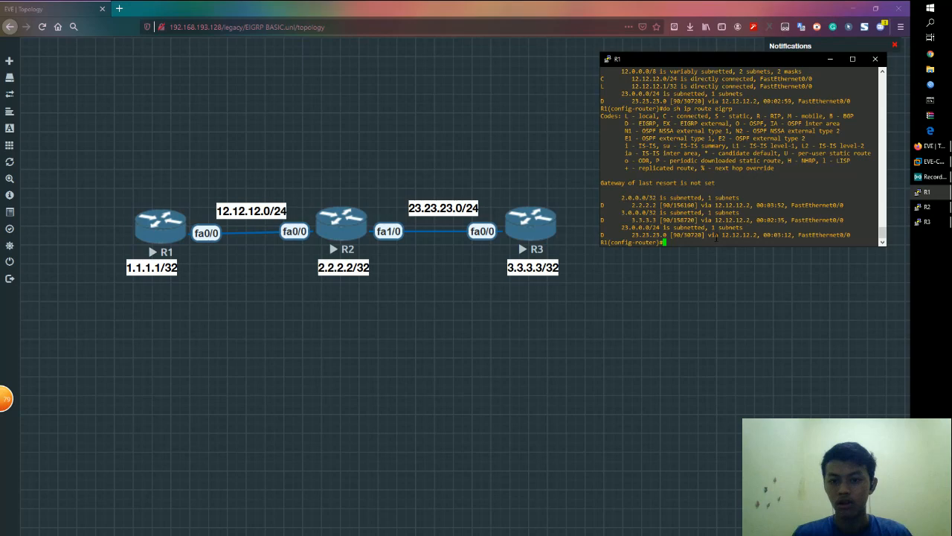
Minimize R1's console, switch to R3's and display its IP routing table from router configuration mode.
drag(694, 61, 429, 296)
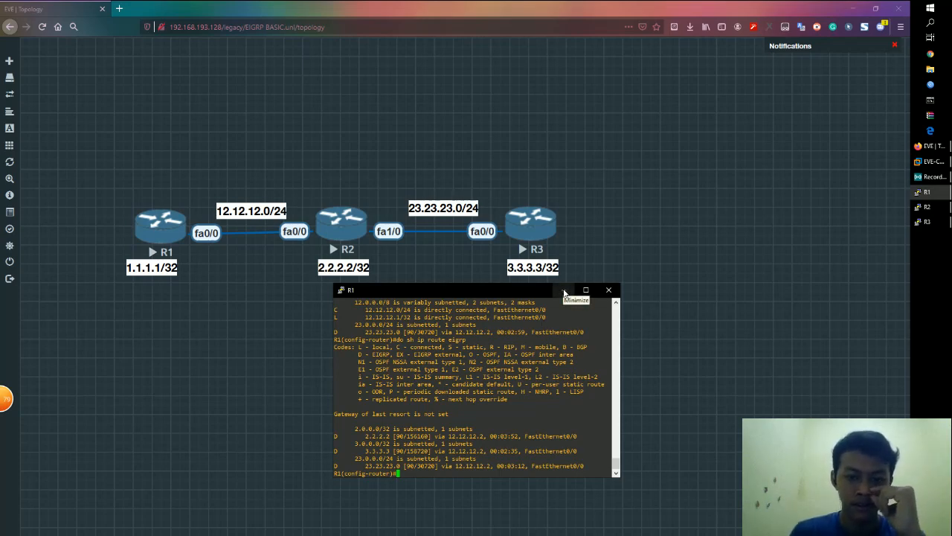
click(564, 290)
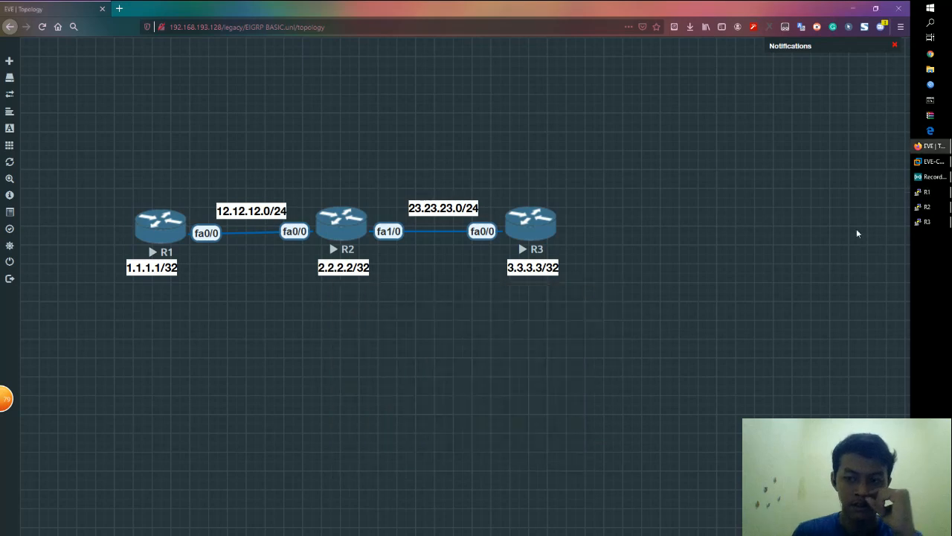
click(926, 222)
key(Return)
key(Return)
key(Return)
key(Return)
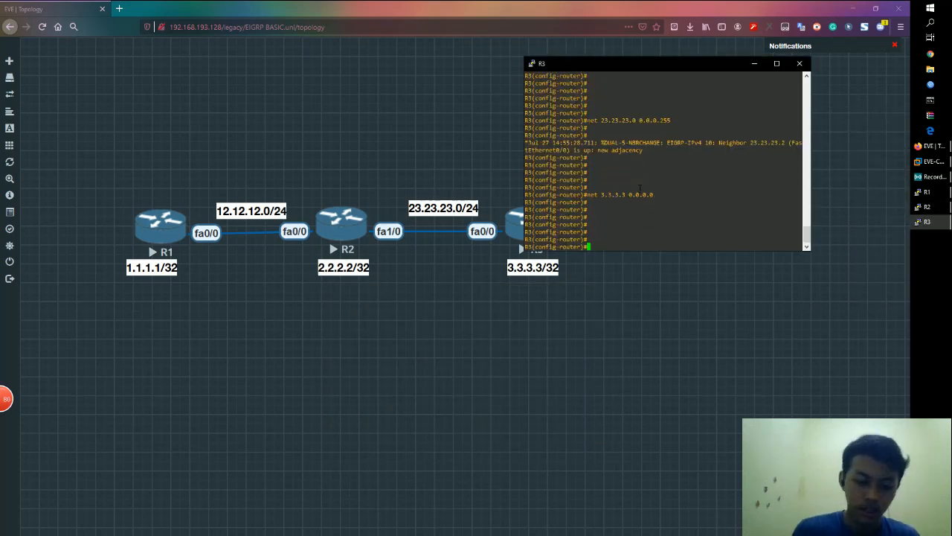
text(do sh ip route)
key(Return)
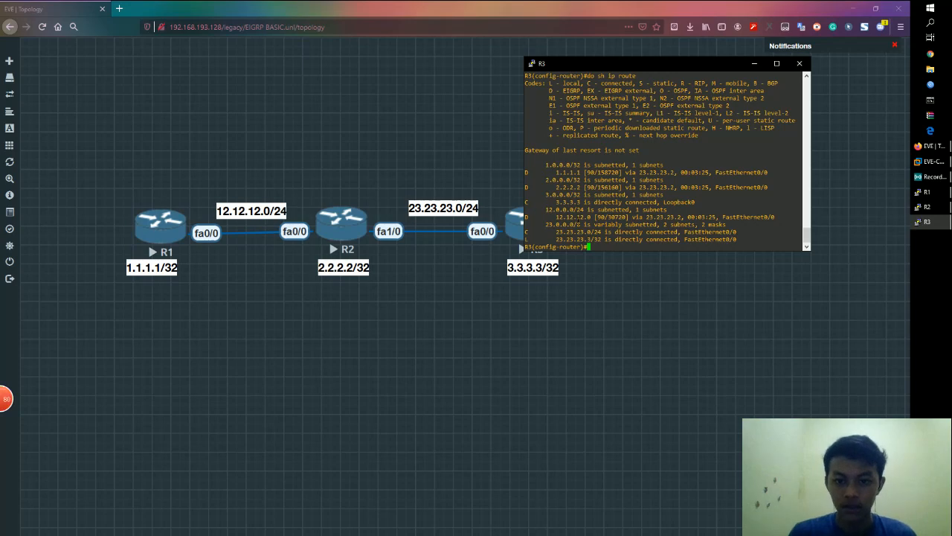
Examine the 12.0.0.0/24 entry and the loopback routes in R3's routing table.
drag(544, 209, 593, 210)
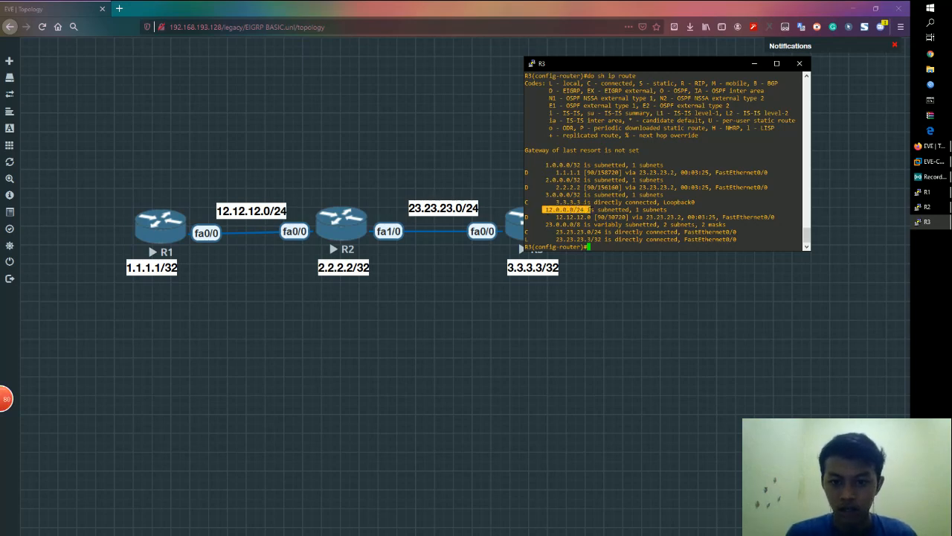
drag(540, 196, 557, 166)
drag(581, 180, 683, 201)
triple_click(673, 216)
triple_click(618, 247)
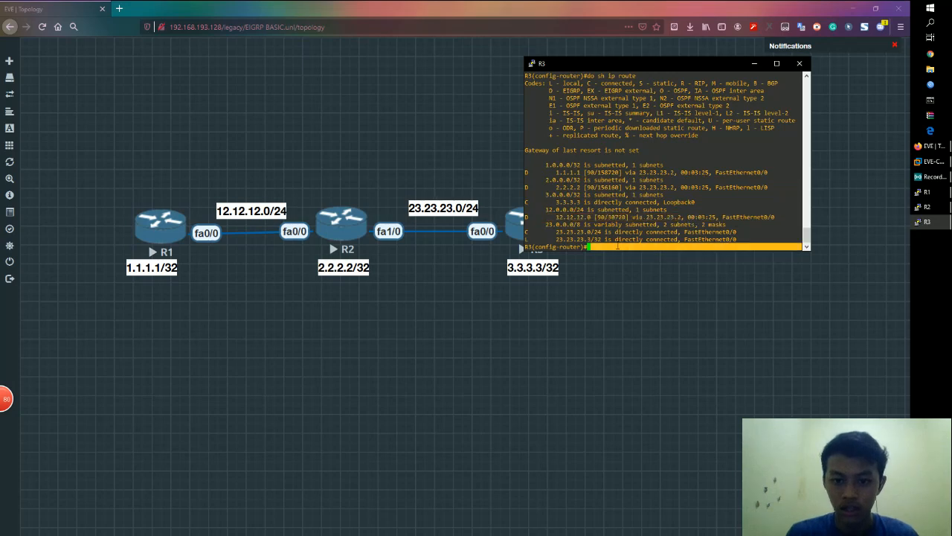
click(617, 247)
Disable automatic route summarization on R3 and display its IP routing table again.
text(no au)
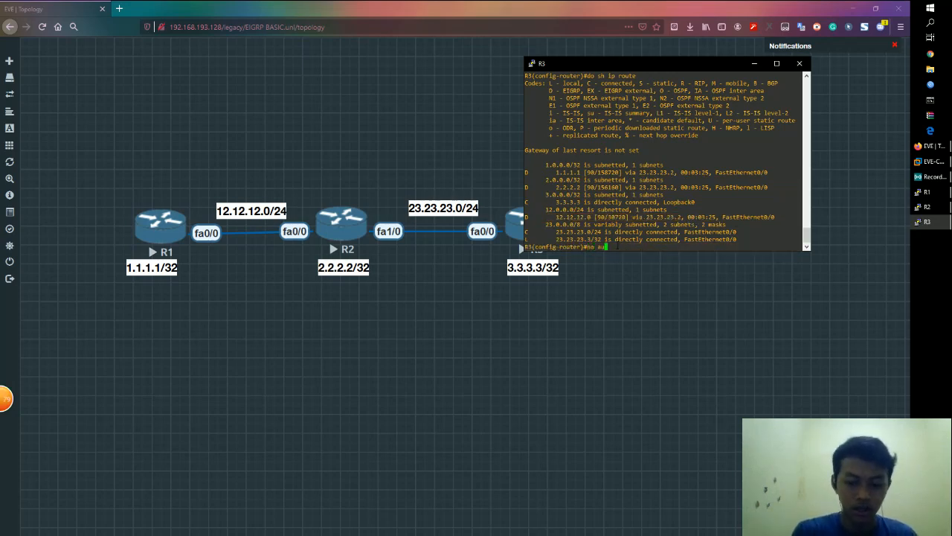
key(Return)
text(do sh ip route)
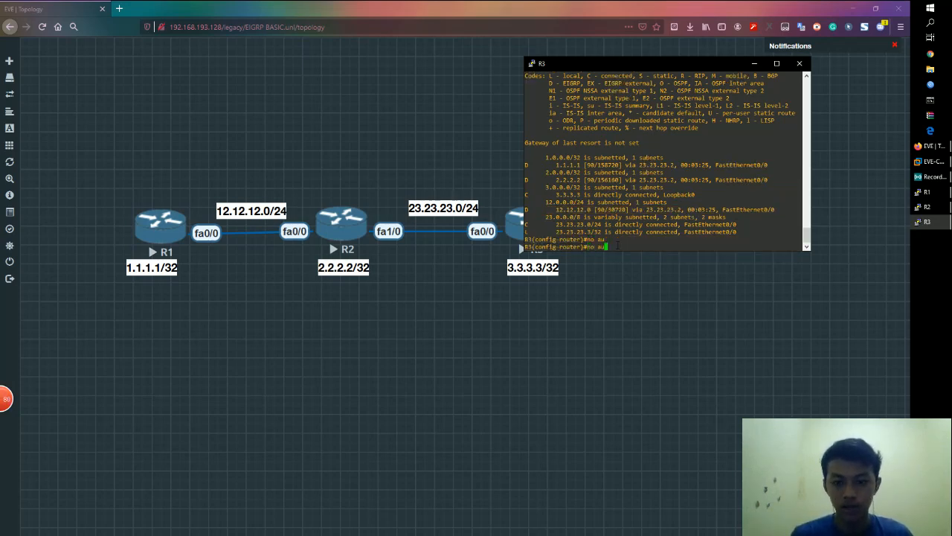
key(Return)
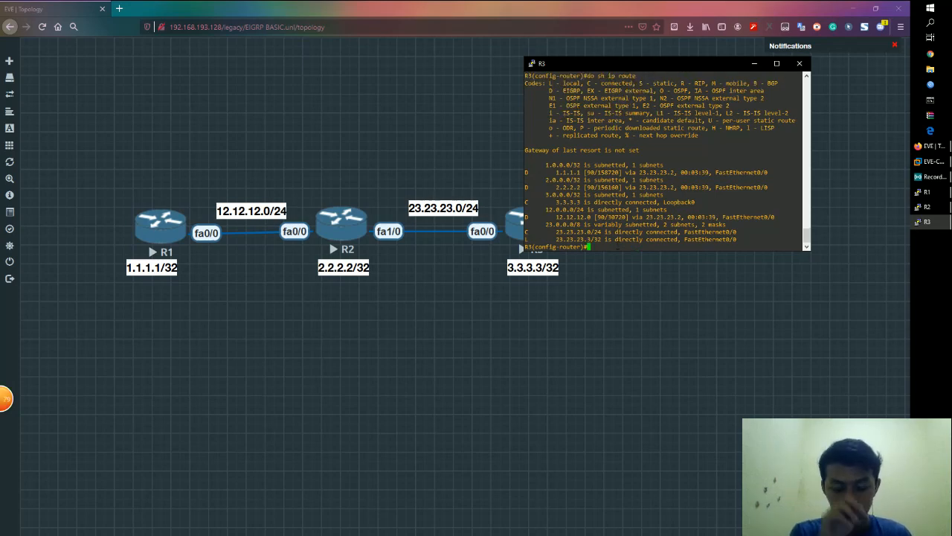
Move R3's console below the topology and save R3's configuration with do wr.
double_click(627, 201)
key(Return)
key(Return)
key(Return)
key(Return)
key(Return)
key(Return)
key(Return)
key(Return)
key(Return)
key(Return)
key(Return)
key(Return)
key(Return)
key(Return)
key(Return)
key(Return)
key(Return)
key(Return)
key(Return)
drag(732, 64, 790, 291)
text(do wr)
key(Return)
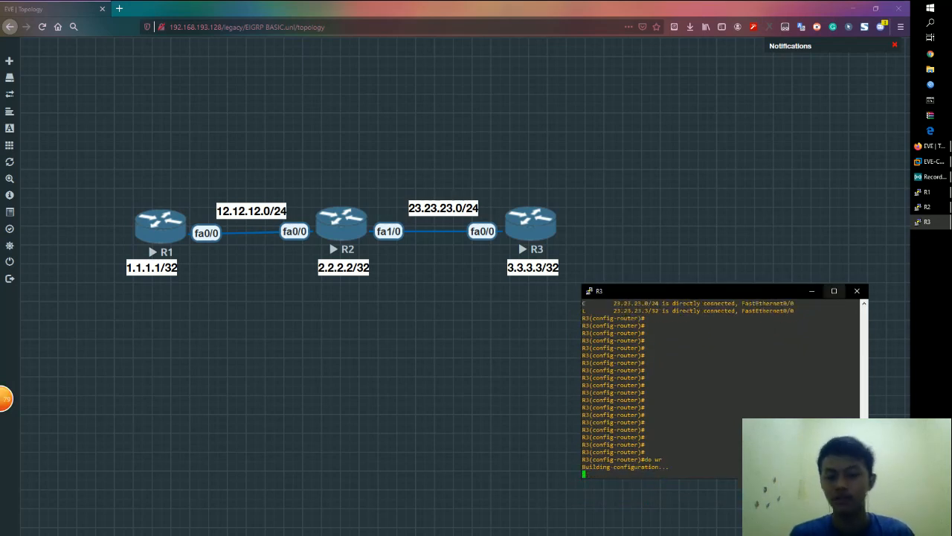
Switch to R2's console and save its configuration with do wr.
click(929, 207)
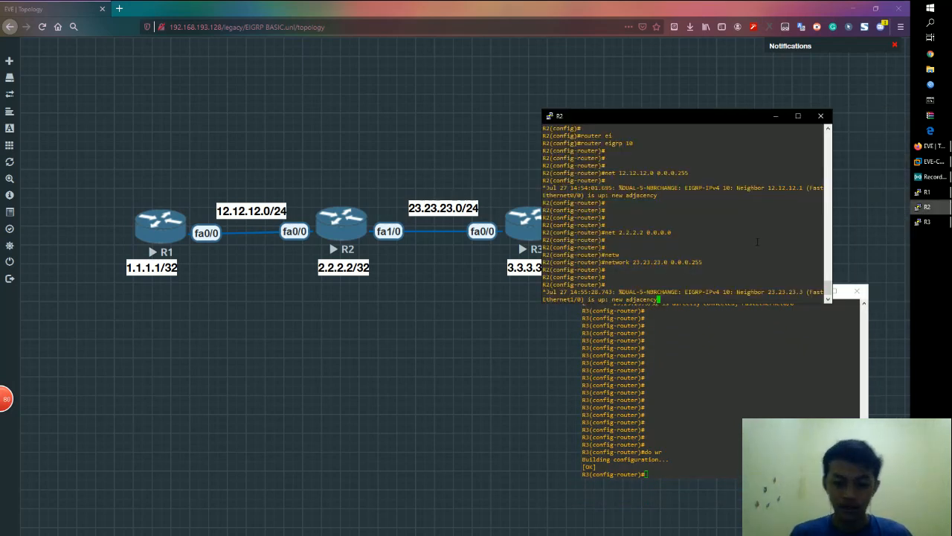
key(Return)
key(Return)
key(Return)
key(Return)
key(Return)
key(Return)
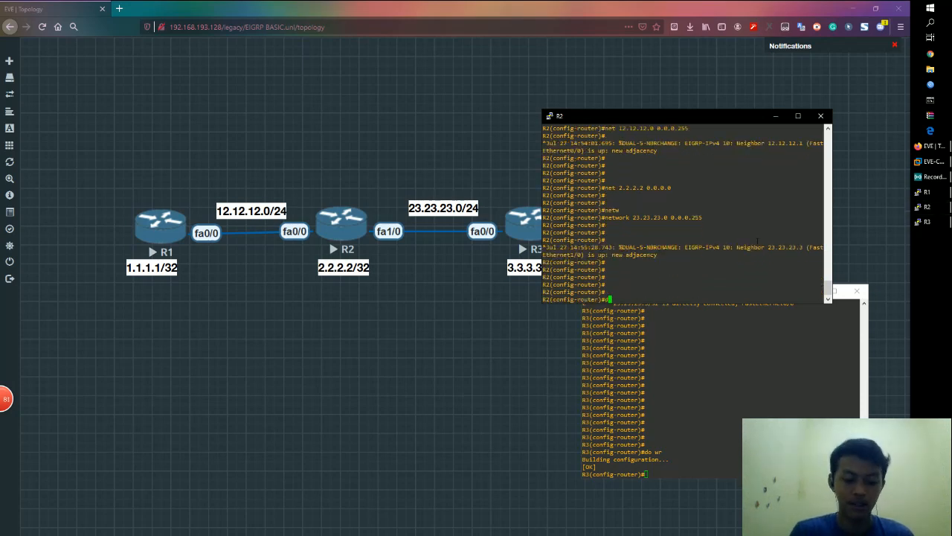
text(do wr)
key(Return)
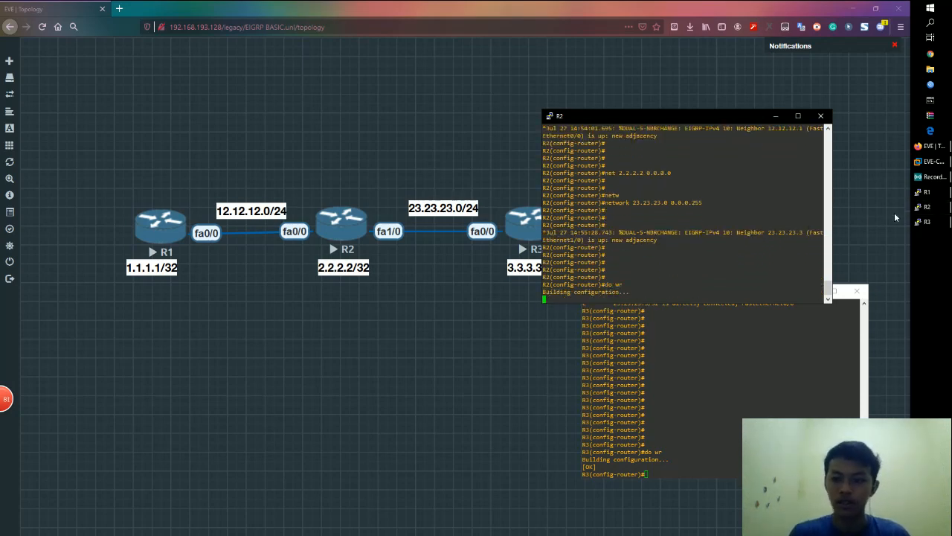
Switch to R1's console and save its configuration with do wr.
click(926, 192)
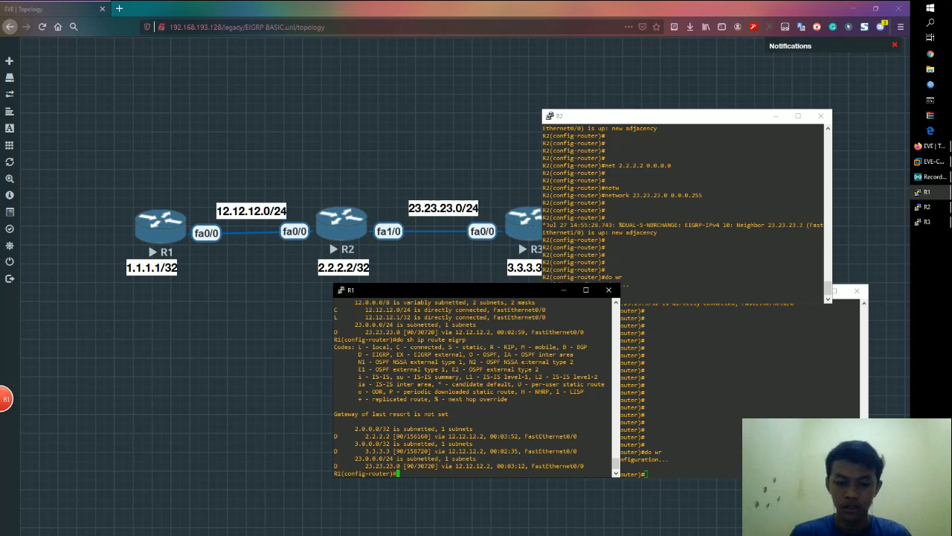
key(Return)
key(Return)
key(Return)
key(Return)
key(Return)
text(do wr)
key(Return)
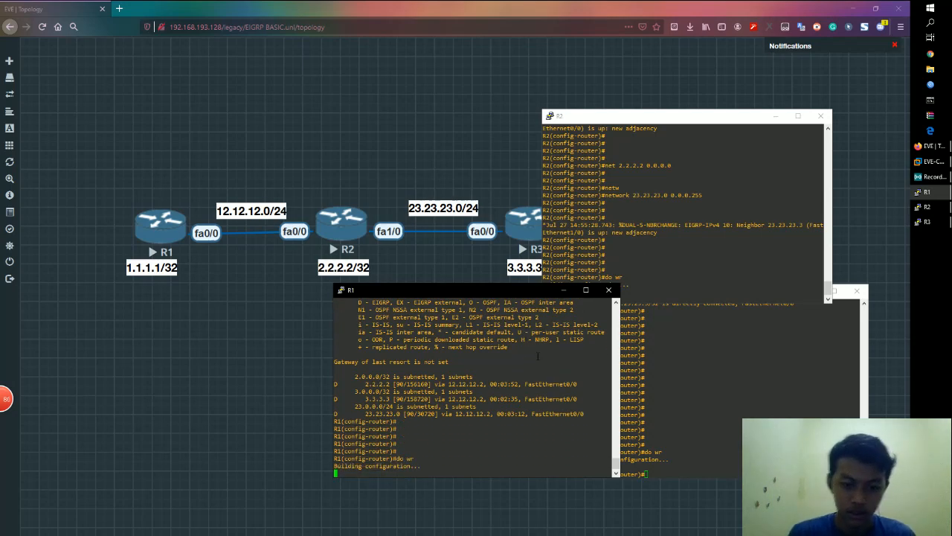
key(Return)
key(Return)
key(Return)
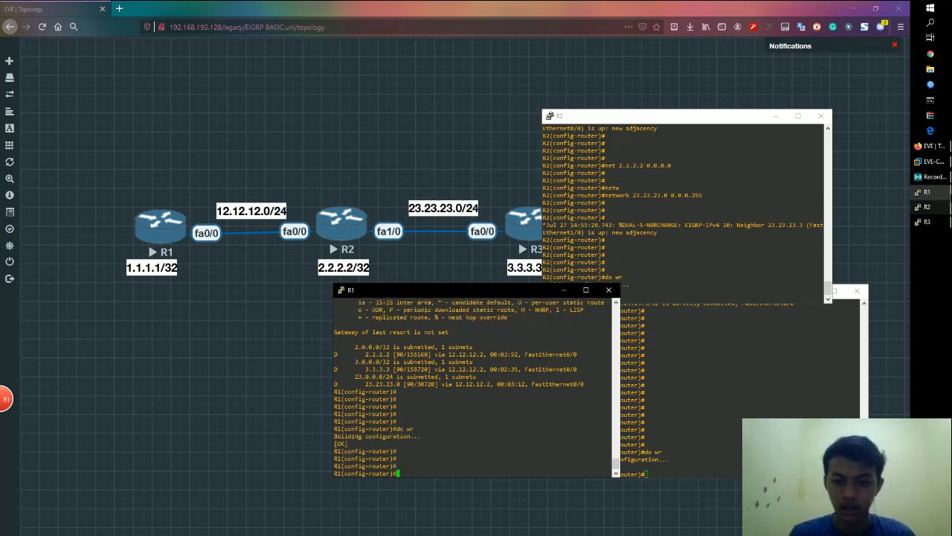
click(792, 182)
key(Return)
key(Return)
key(Return)
key(Return)
key(Return)
key(Return)
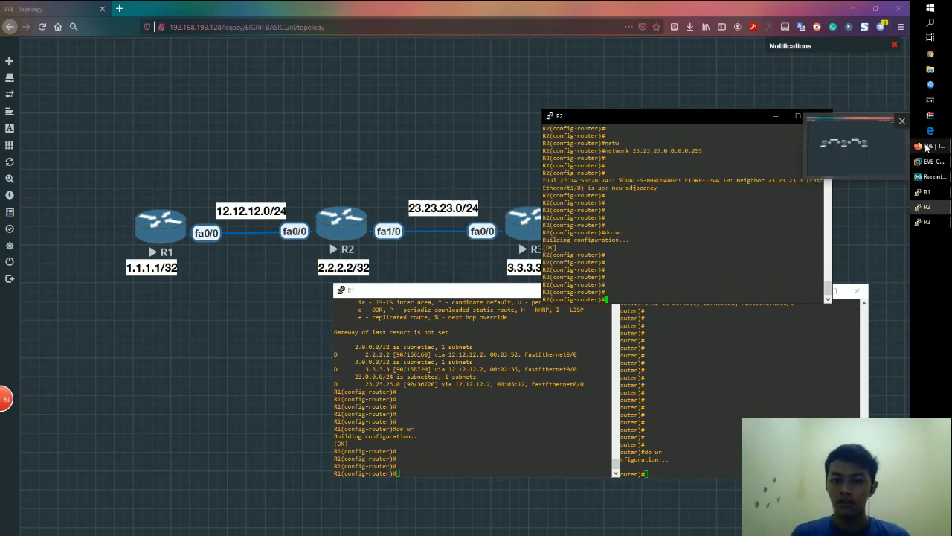
Switch to the lab guide document and review its routing table check and ping test section for R1.
key(ctrl+super+Right)
scroll(739, 274, down, 15)
scroll(738, 274, up, 8)
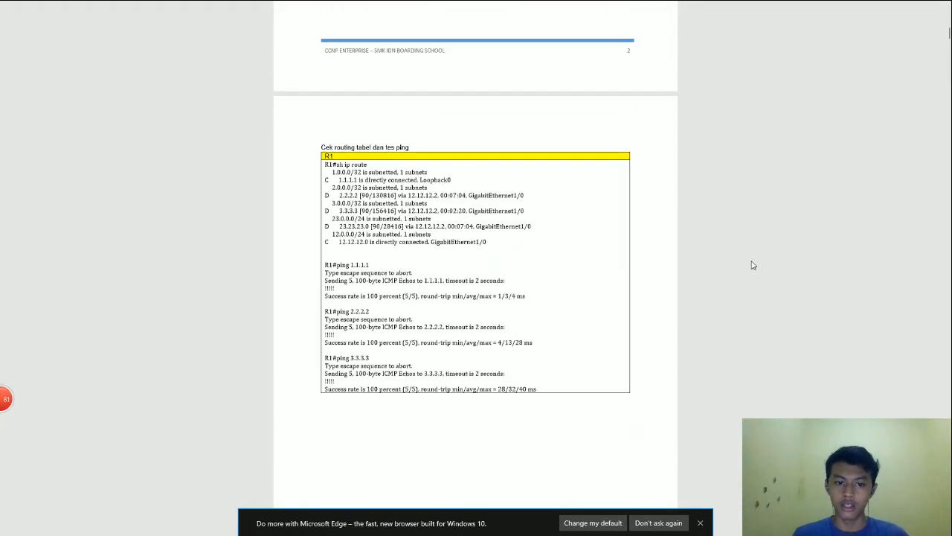
key(ctrl+super+Left)
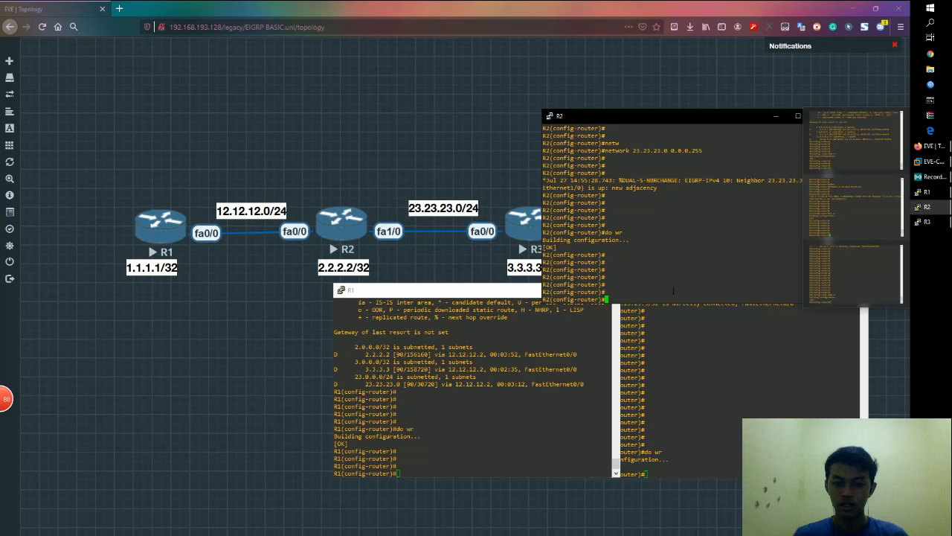
click(517, 393)
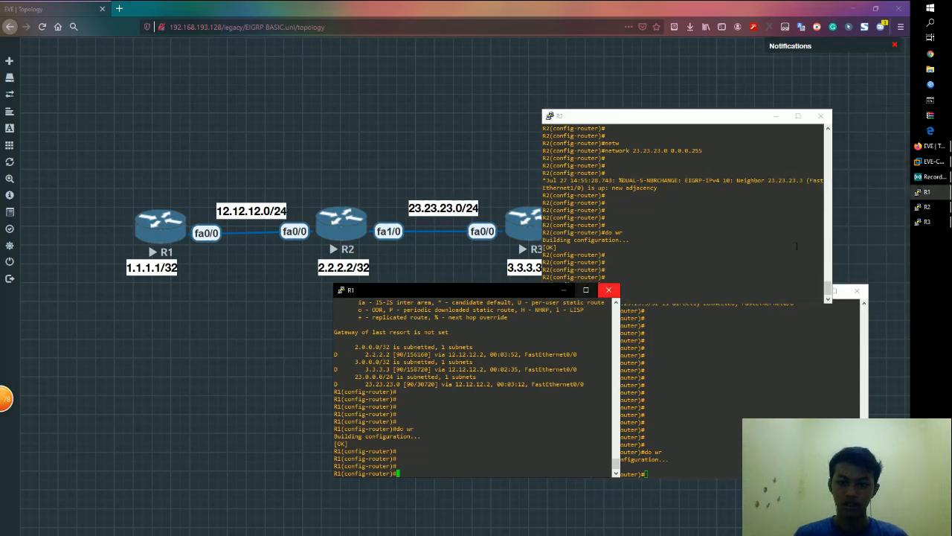
click(926, 177)
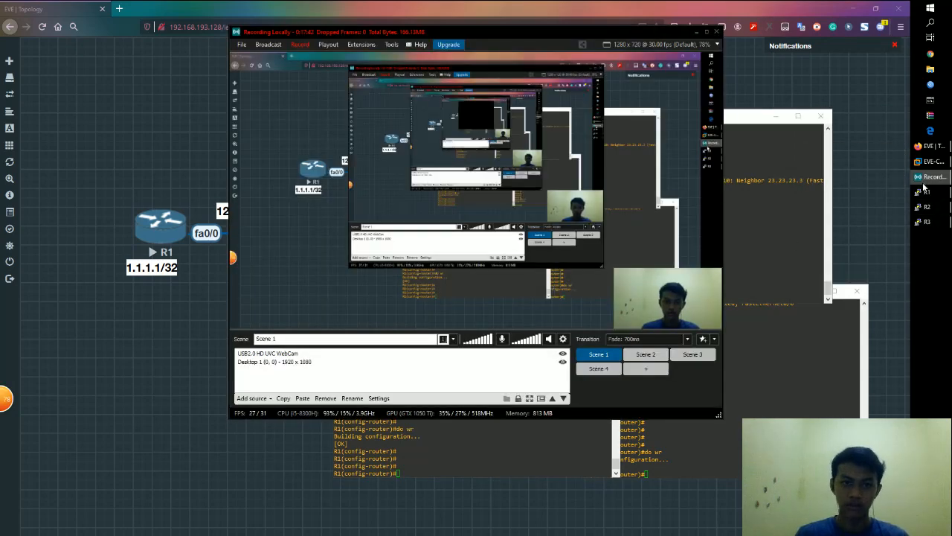
click(299, 45)
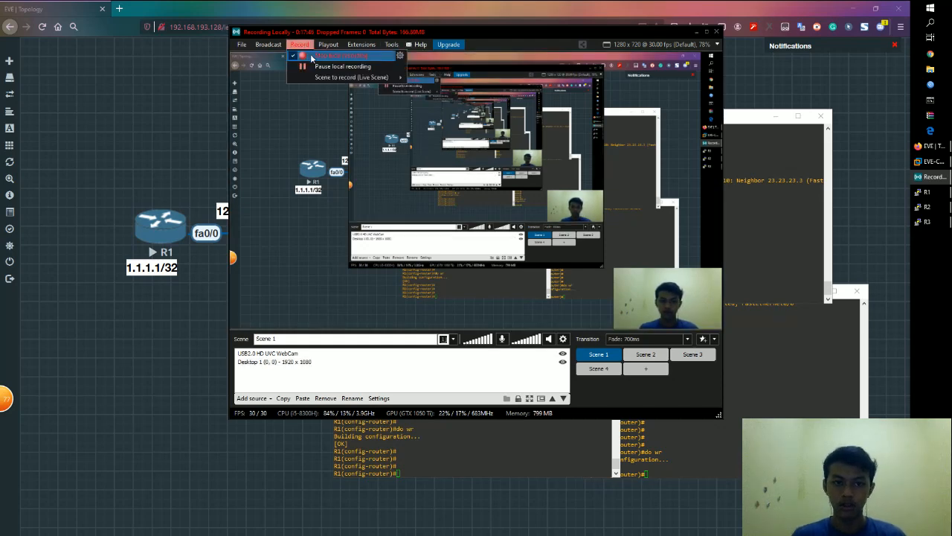